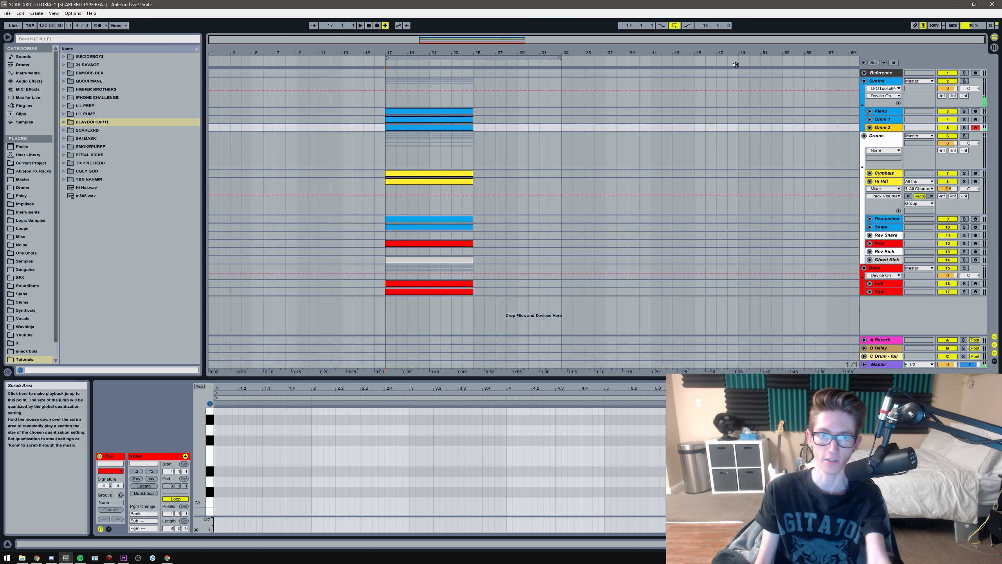
Step: Open the Omni 2 clip and enter a one-bar D4 note at the start of bar 1
{"action": "left_click", "coordinate": [869, 128]}
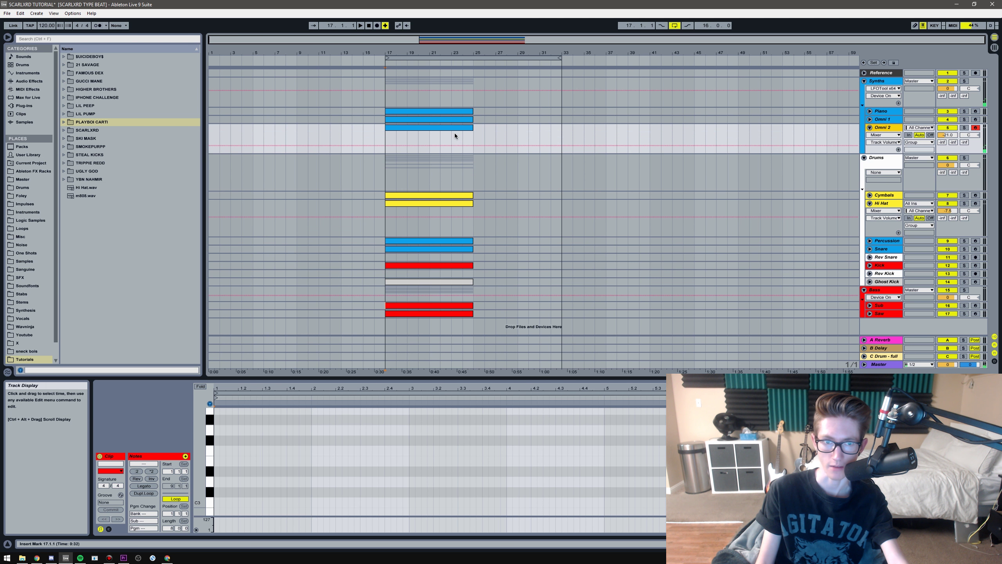
{"action": "double_click", "coordinate": [456, 134]}
{"action": "left_click_drag", "start_coordinate": [208, 441], "coordinate": [227, 444]}
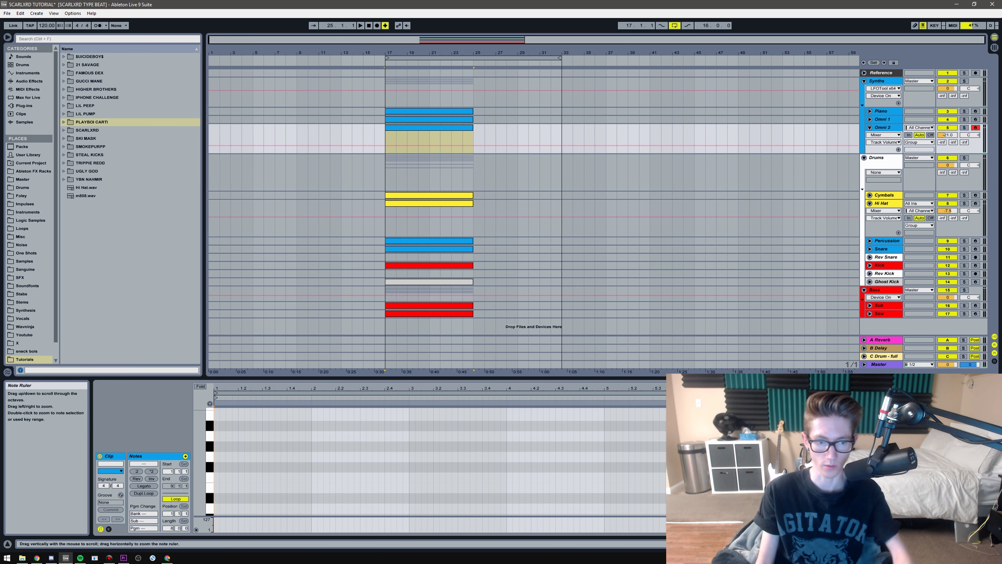
{"action": "scroll", "coordinate": [219, 433], "scroll_direction": "up", "scroll_amount": 2}
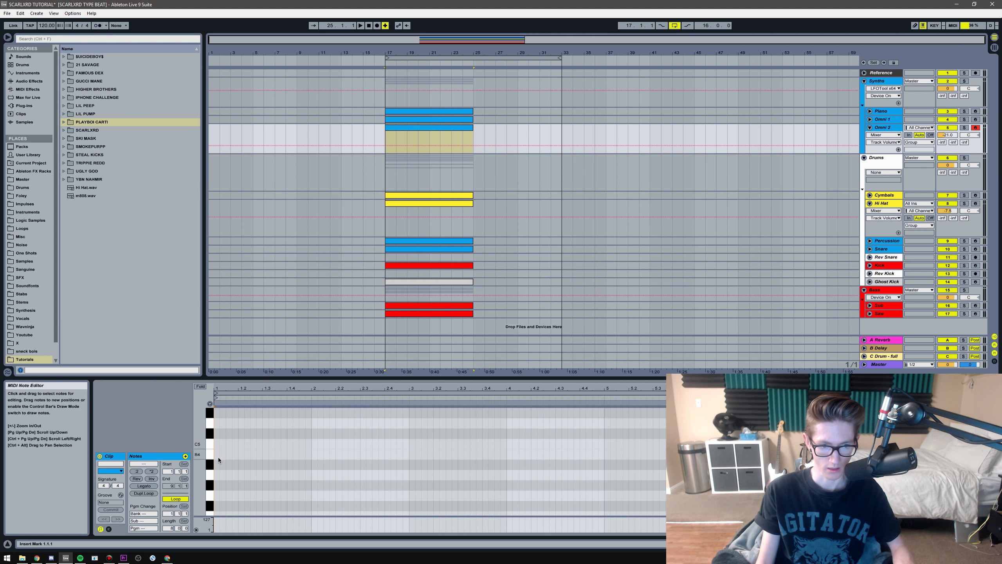
{"action": "scroll", "coordinate": [223, 443], "scroll_direction": "up", "scroll_amount": 3}
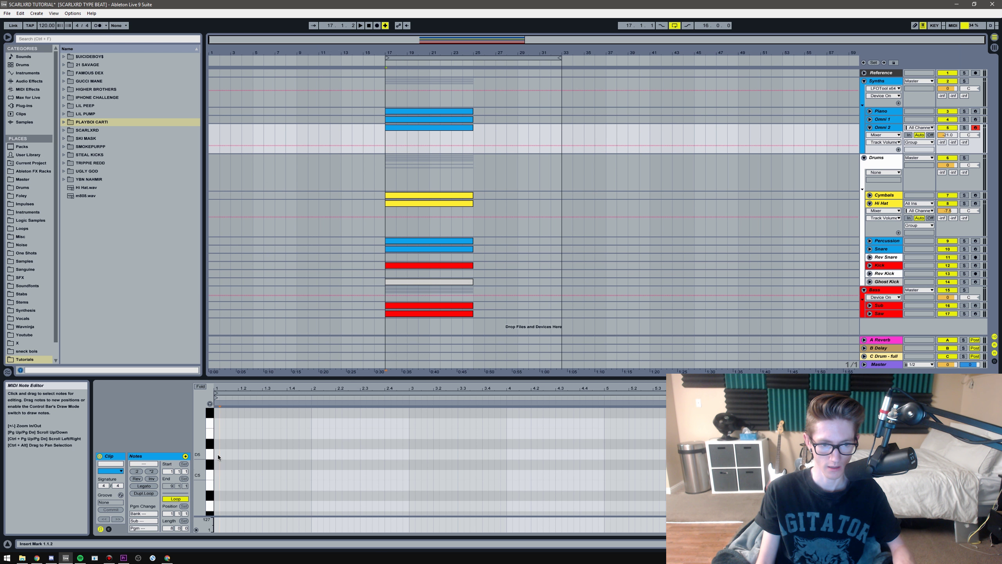
{"action": "double_click", "coordinate": [217, 454]}
{"action": "left_click_drag", "start_coordinate": [225, 454], "coordinate": [311, 455]}
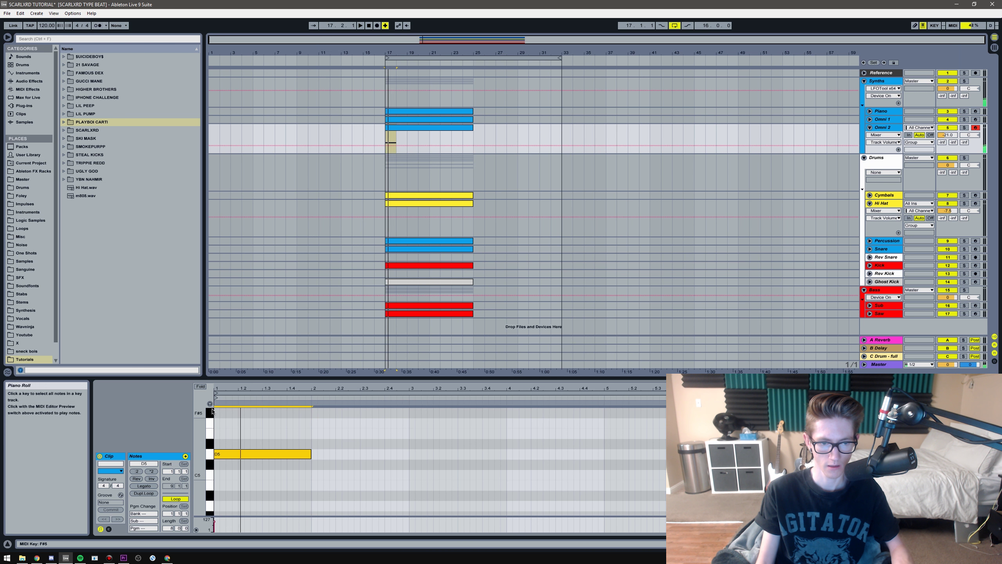
{"action": "key", "text": "shift+Down"}
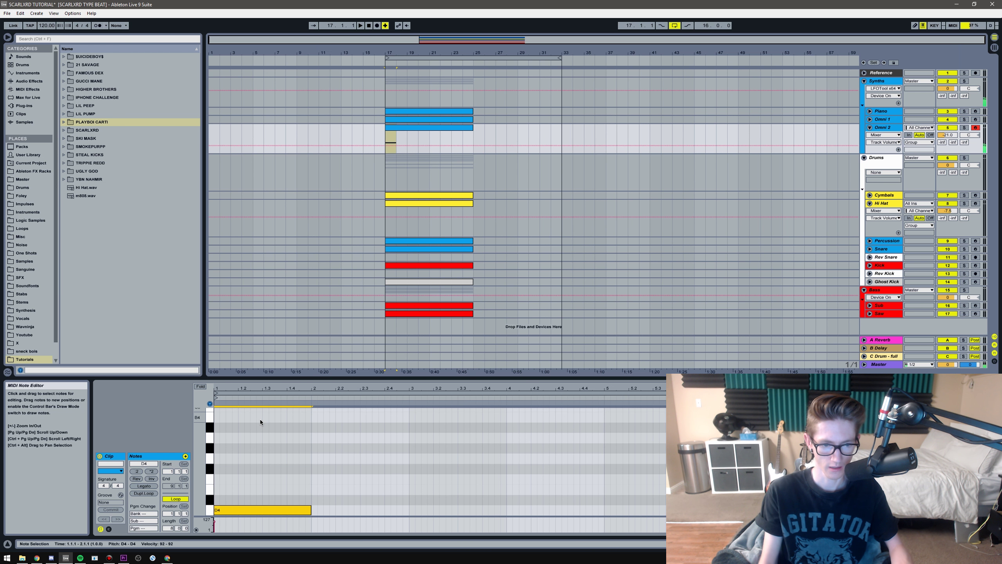
{"action": "key", "text": "space"}
Step: Add a one-bar D#4 note in bar 2 and duplicate both notes into bars 3 and 4
{"action": "scroll", "coordinate": [310, 470], "scroll_direction": "down", "scroll_amount": 1}
{"action": "left_click", "coordinate": [315, 443]}
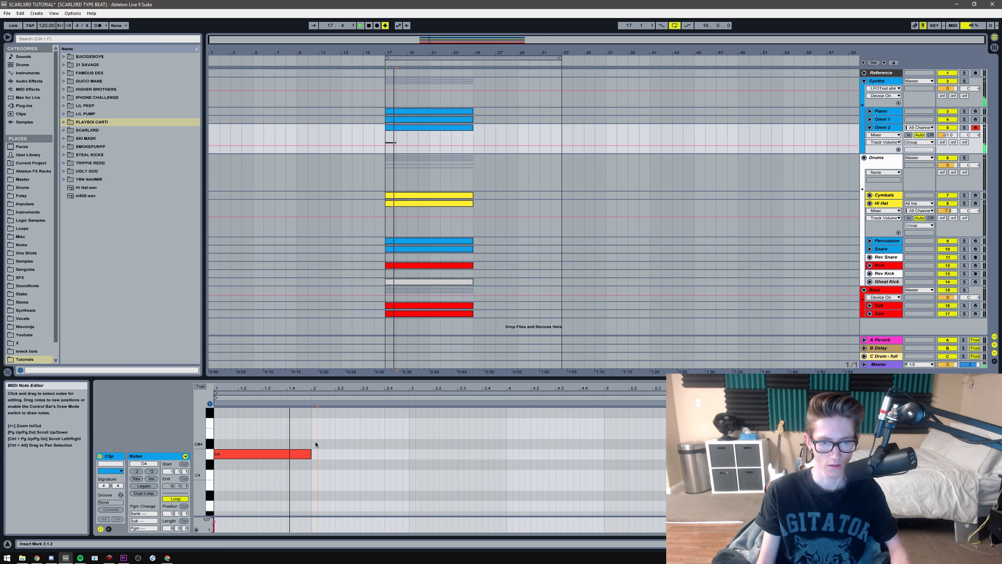
{"action": "double_click", "coordinate": [315, 443]}
{"action": "left_click_drag", "start_coordinate": [318, 444], "coordinate": [411, 444]}
{"action": "left_click_drag", "start_coordinate": [373, 484], "coordinate": [263, 416]}
{"action": "key", "text": "ctrl+d"}
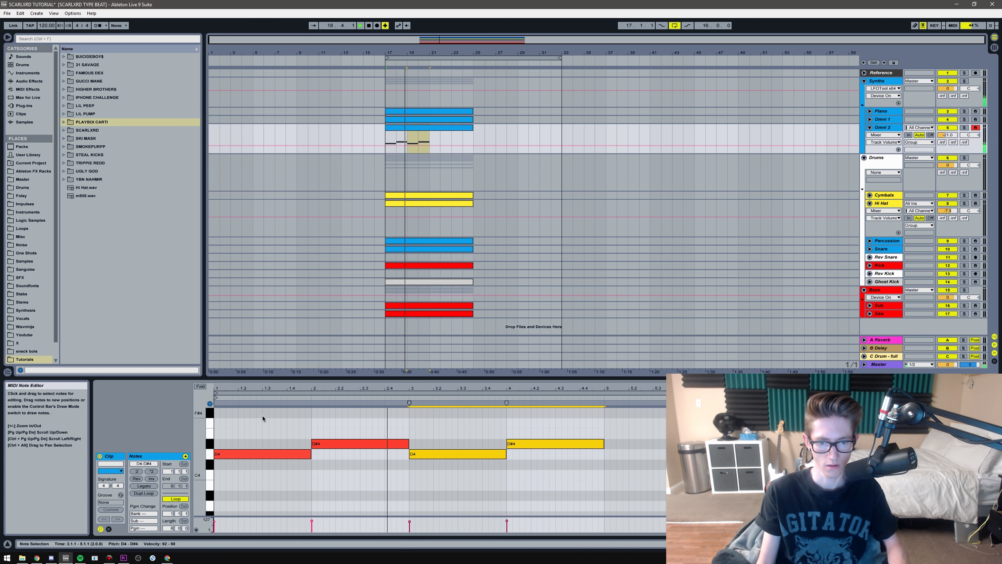
Step: Replace the second half of bar 4's D#4 with a half-bar C4, and duplicate the four-bar phrase into bars 5 to 8
{"action": "left_click", "coordinate": [603, 445]}
{"action": "key", "text": "space"}
{"action": "key", "text": "space"}
{"action": "left_click_drag", "start_coordinate": [603, 445], "coordinate": [594, 478]}
{"action": "double_click", "coordinate": [559, 473]}
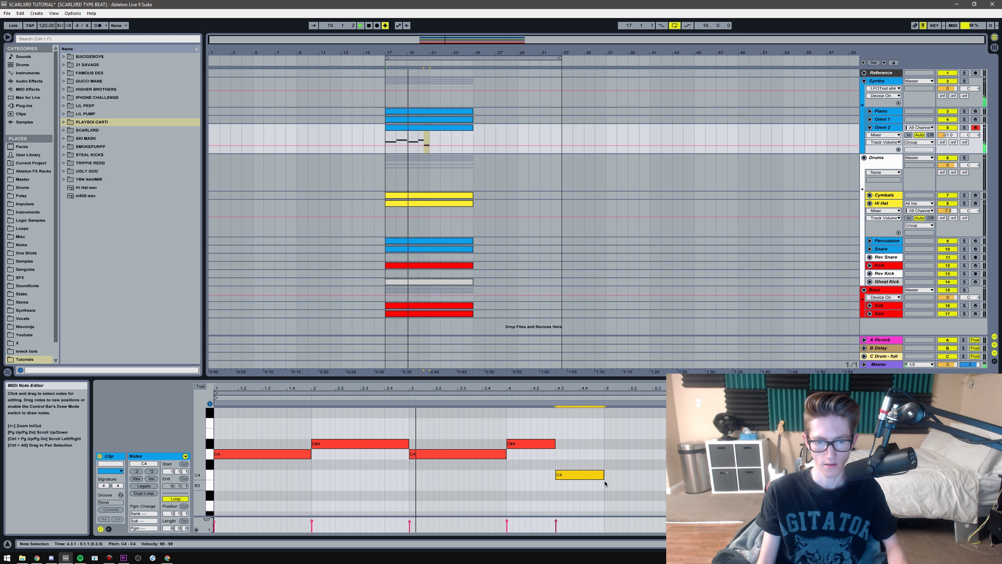
{"action": "key", "text": "ctrl+a"}
{"action": "key", "text": "ctrl+d"}
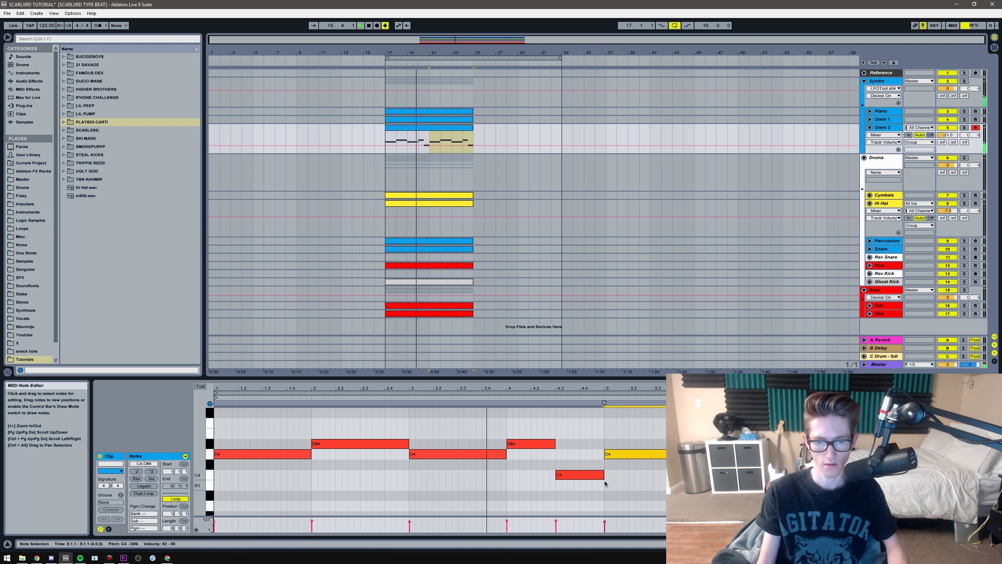
Step: Delete the C4 at the end of bar 8 and extend the preceding D#4 to fill the whole bar
{"action": "double_click", "coordinate": [970, 475]}
{"action": "key", "text": "space"}
{"action": "key", "text": "space"}
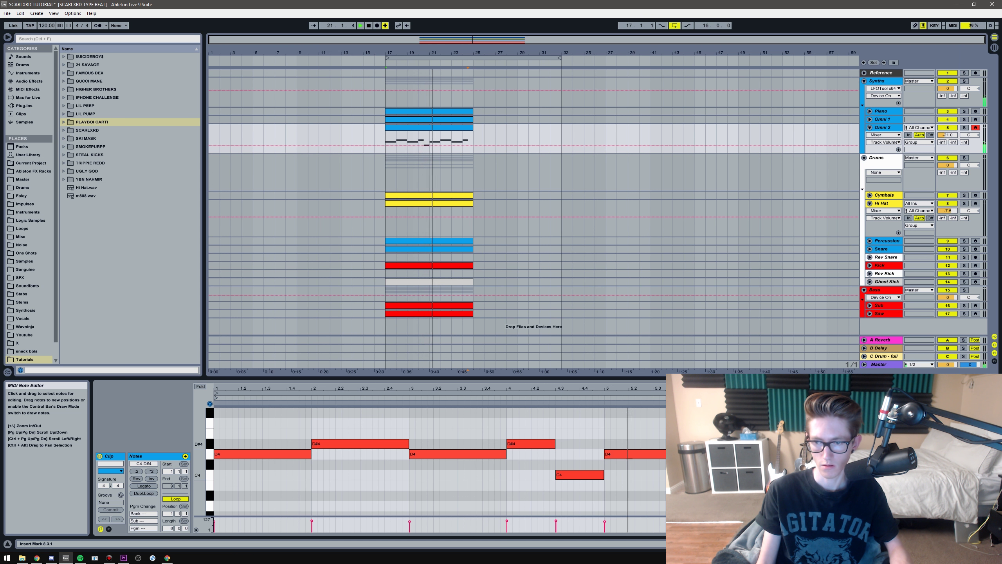
{"action": "left_click_drag", "start_coordinate": [946, 443], "coordinate": [994, 443]}
{"action": "key", "text": "space"}
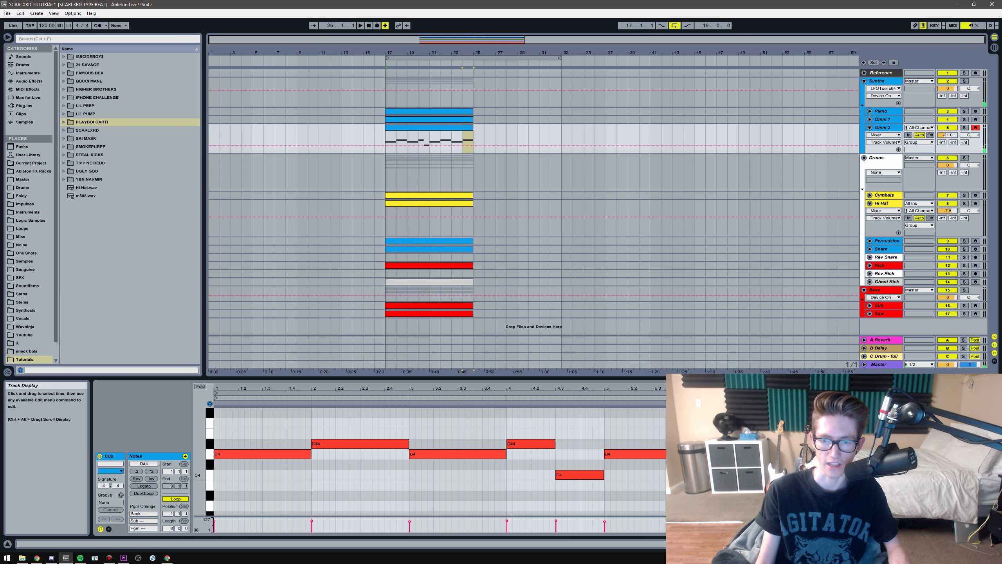
Step: Enlarge the note editor area and add an EQ Eight to the Omni 2 track
{"action": "left_click_drag", "start_coordinate": [763, 378], "coordinate": [762, 311]}
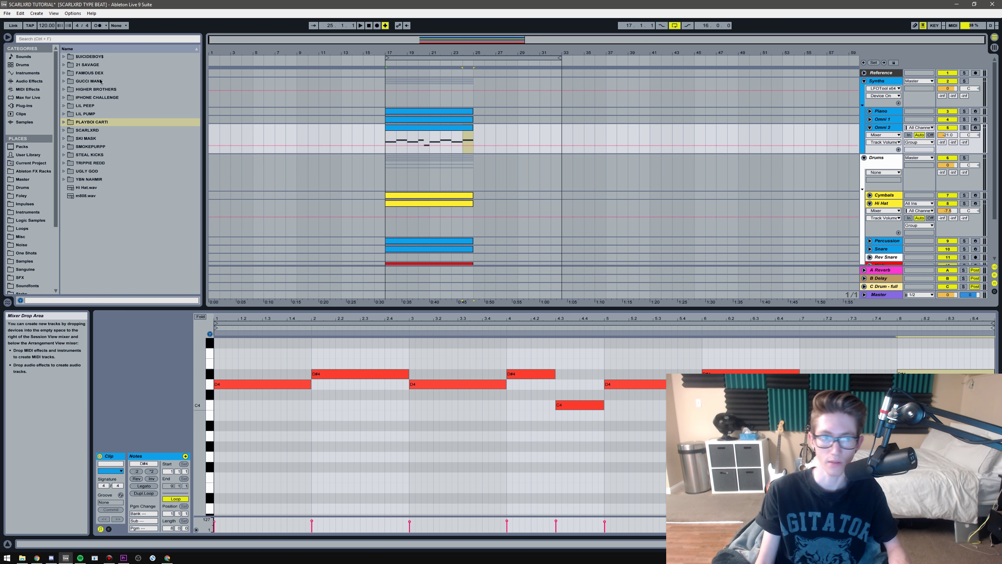
{"action": "left_click", "coordinate": [28, 81]}
{"action": "left_click_drag", "start_coordinate": [79, 138], "coordinate": [408, 134]}
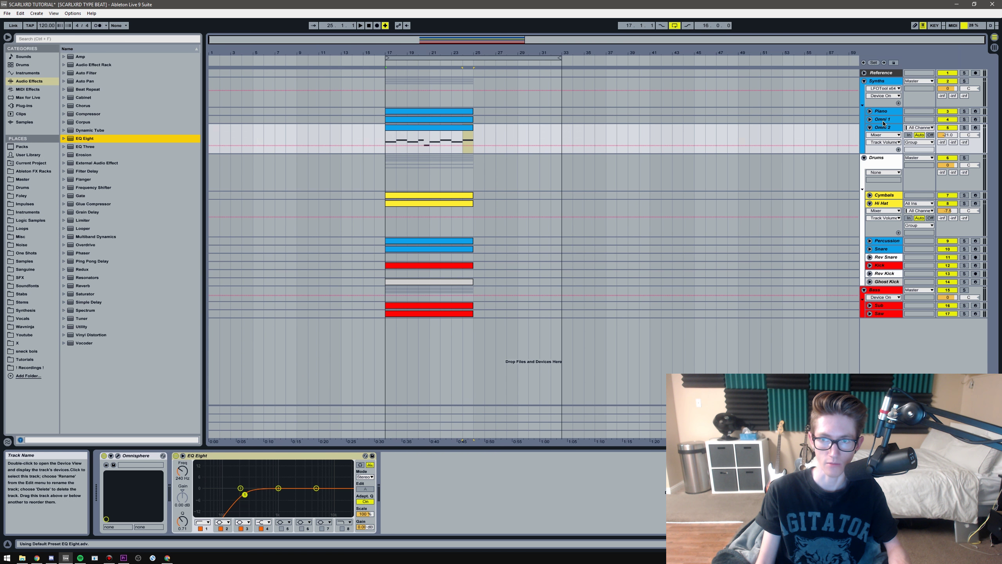
Step: Unfold the Omni 1 track and open its empty clip in the note editor at the octave above C4
{"action": "left_click", "coordinate": [915, 121]}
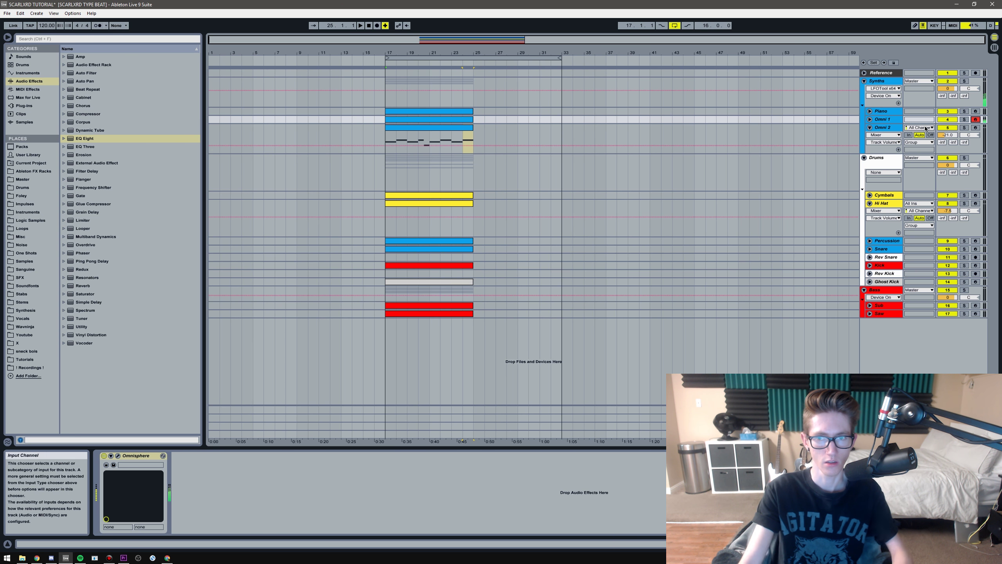
{"action": "left_click", "coordinate": [874, 120]}
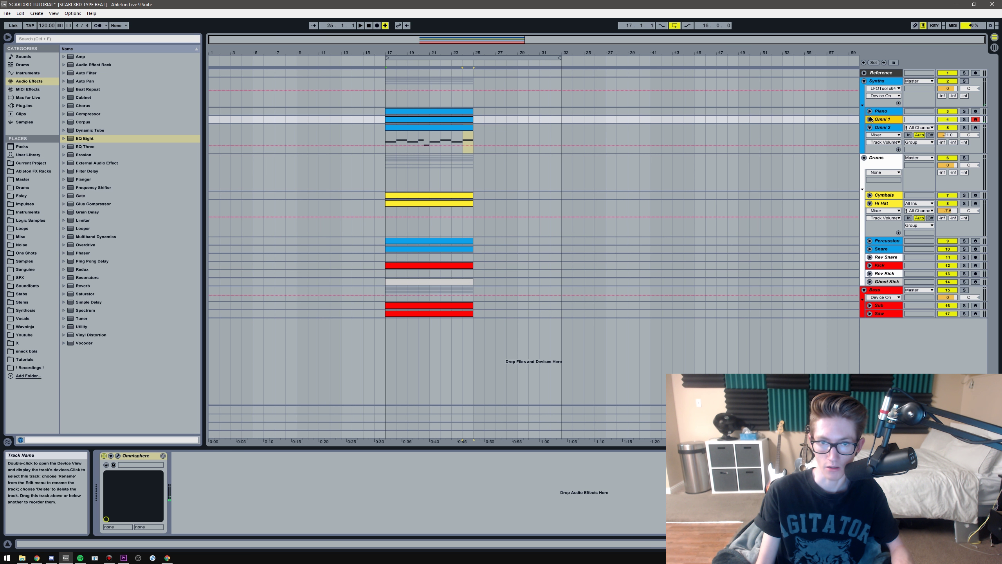
{"action": "left_click", "coordinate": [869, 120]}
{"action": "double_click", "coordinate": [463, 130]}
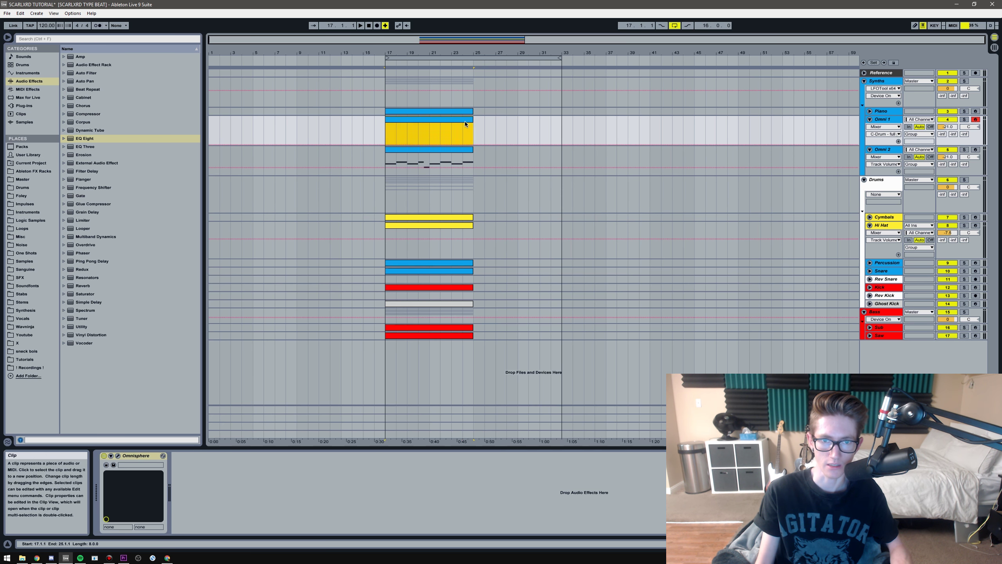
{"action": "left_click_drag", "start_coordinate": [200, 413], "coordinate": [214, 417]}
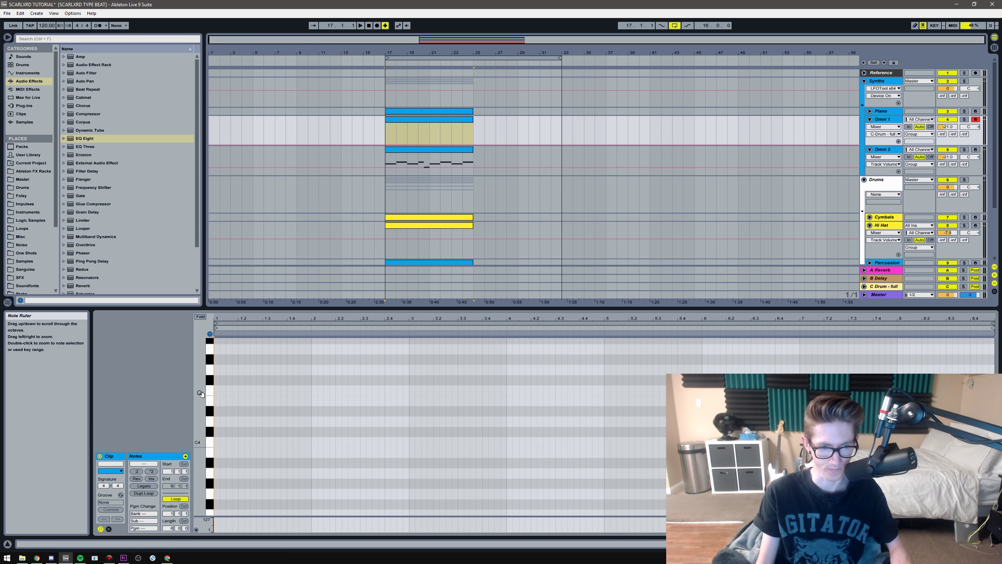
Step: Enter one-beat D4 and C4 notes on beats 1 and 2 of bar 1, plus a half-beat D#4 on beat 3
{"action": "double_click", "coordinate": [217, 421]}
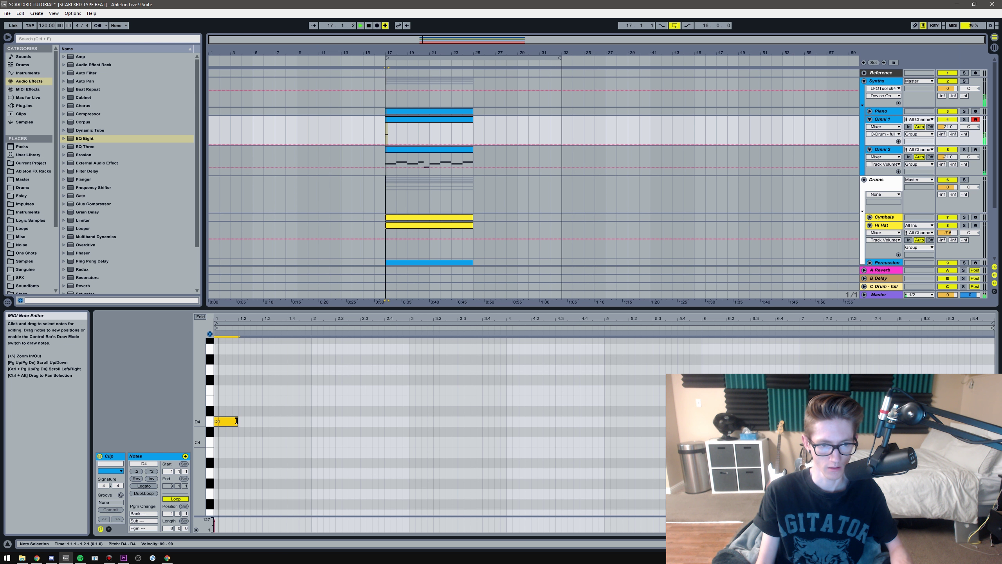
{"action": "double_click", "coordinate": [241, 443]}
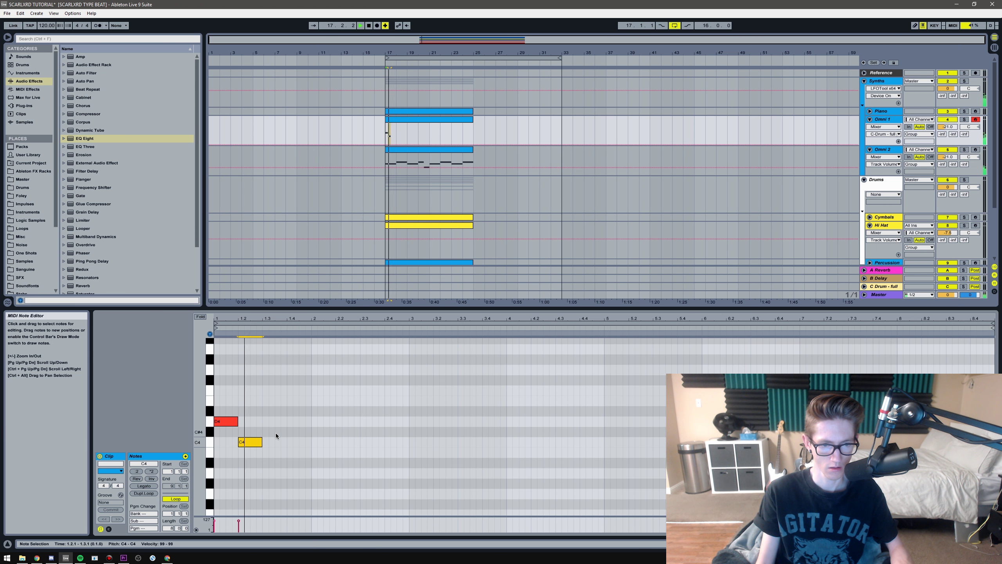
{"action": "double_click", "coordinate": [265, 421]}
{"action": "left_click_drag", "start_coordinate": [274, 421], "coordinate": [275, 423]}
{"action": "key", "text": "space"}
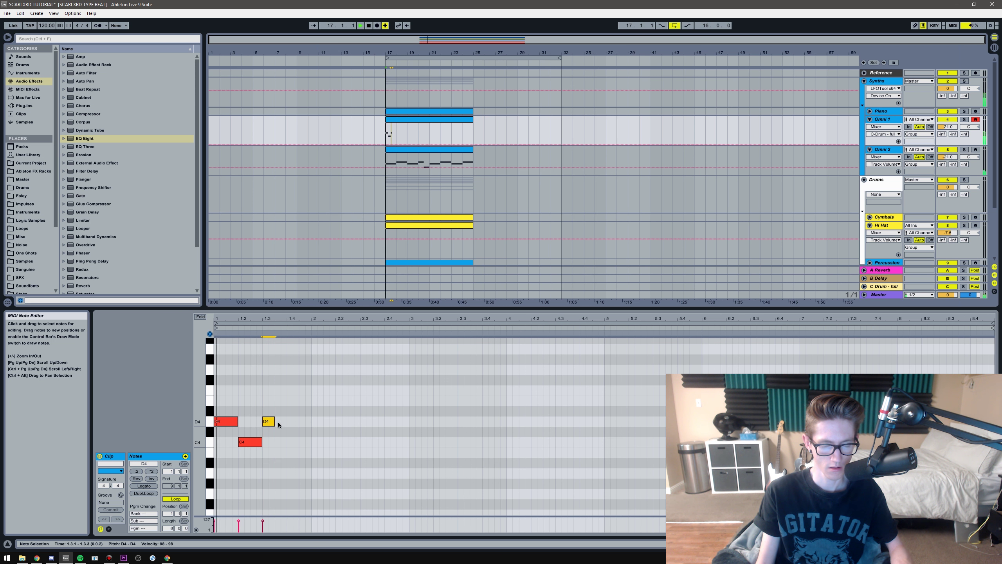
{"action": "key", "text": "space"}
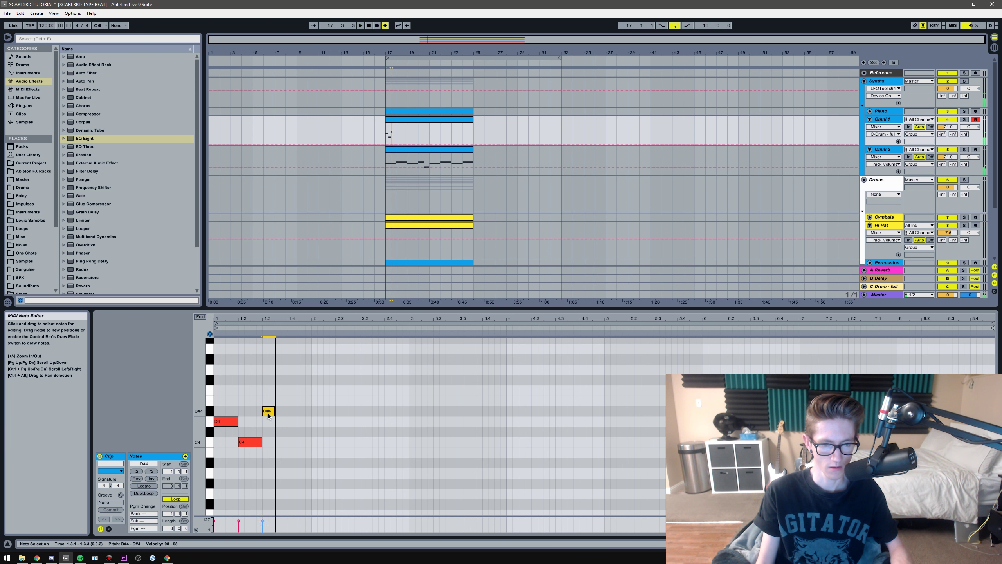
{"action": "key", "text": "space"}
Step: Fill the rest of bar 1 with half-beat F4, C4 and D4 notes
{"action": "double_click", "coordinate": [278, 390]}
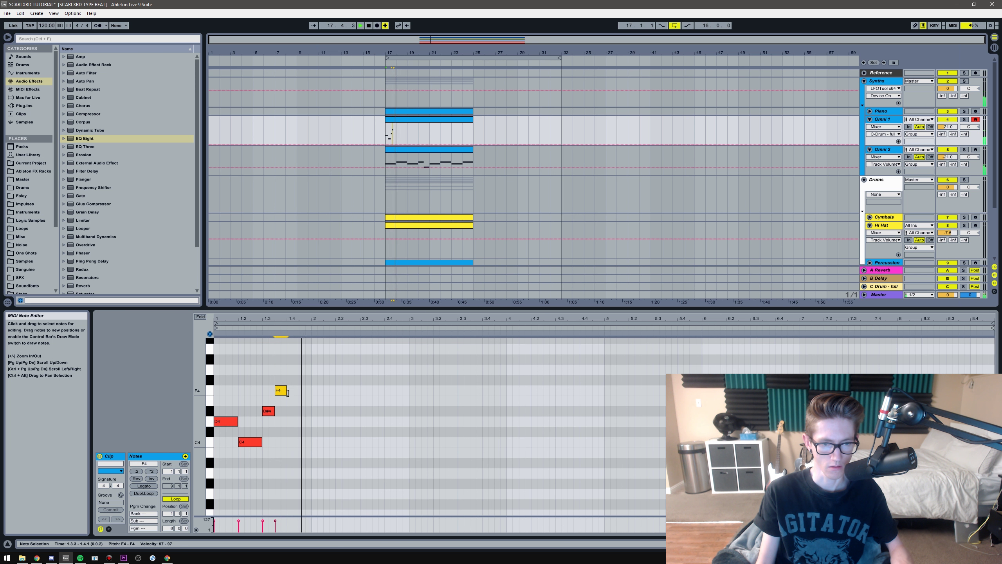
{"action": "double_click", "coordinate": [292, 442]}
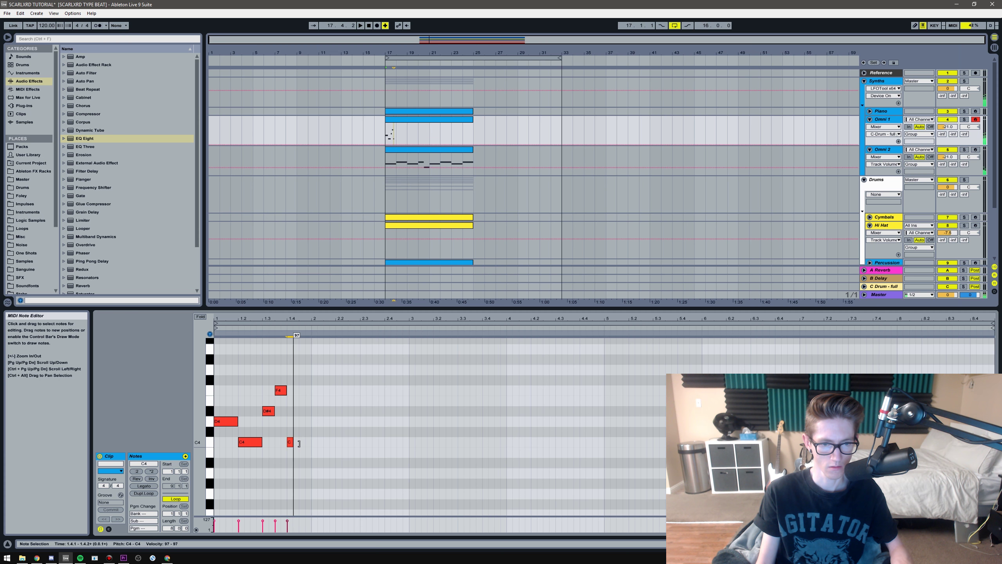
{"action": "double_click", "coordinate": [302, 410]}
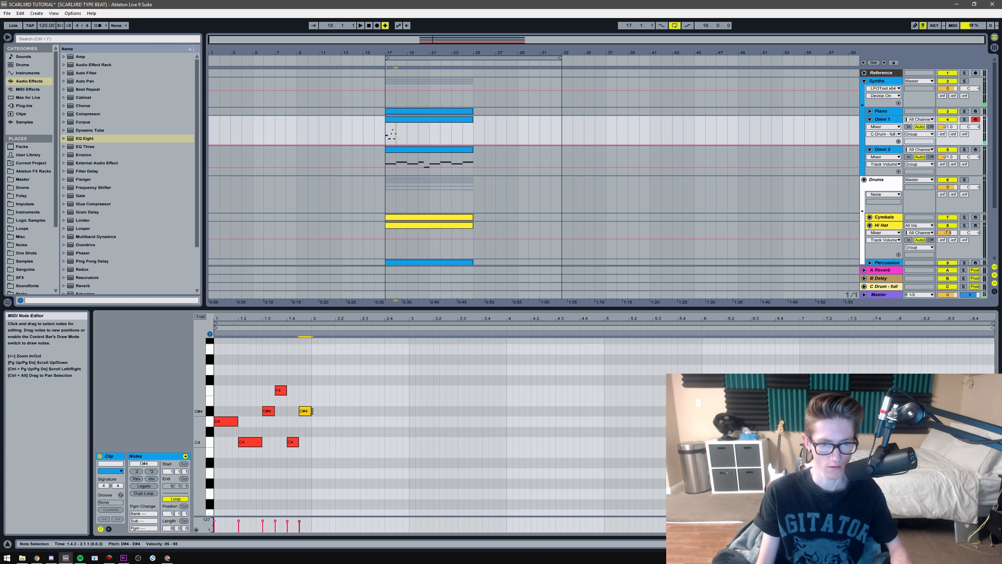
{"action": "left_click_drag", "start_coordinate": [309, 416], "coordinate": [309, 427]}
Step: Duplicate the bar 1 melody into bar 2 and change the copy's last two notes to A#3 and C4
{"action": "key", "text": "ctrl+a"}
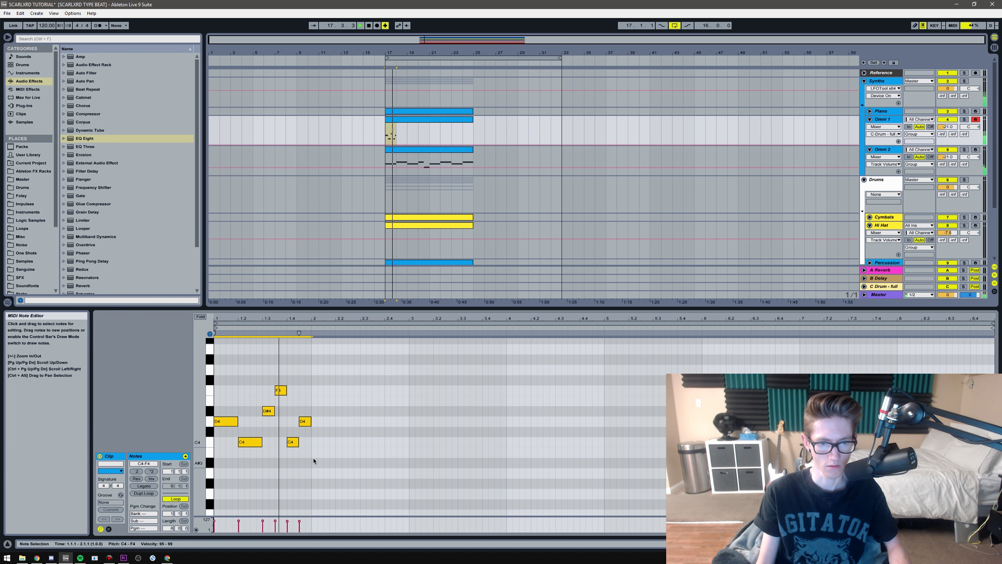
{"action": "key", "text": "ctrl+d"}
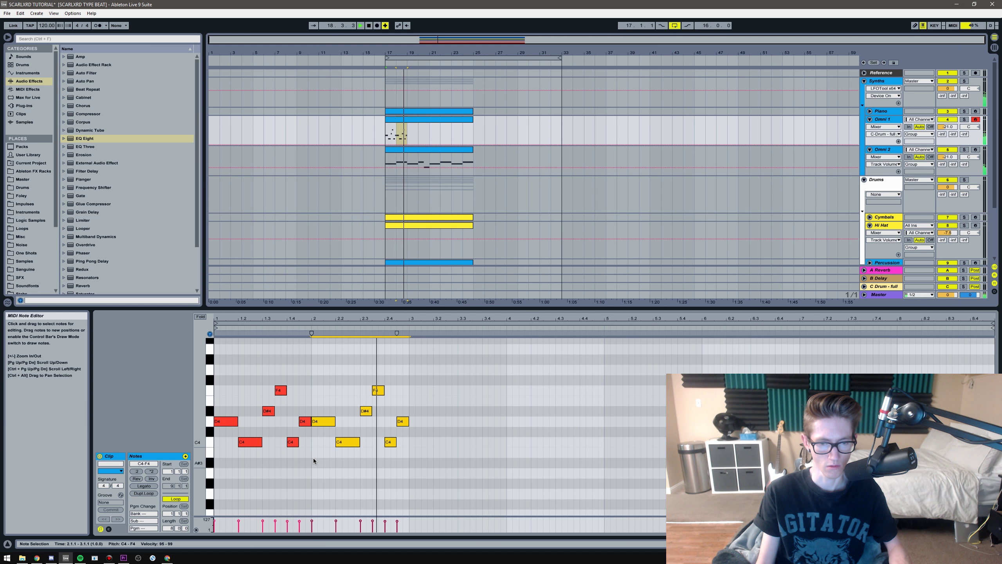
{"action": "key", "text": "space"}
{"action": "left_click", "coordinate": [408, 445]}
{"action": "left_click_drag", "start_coordinate": [403, 422], "coordinate": [406, 469]}
{"action": "left_click", "coordinate": [330, 336]}
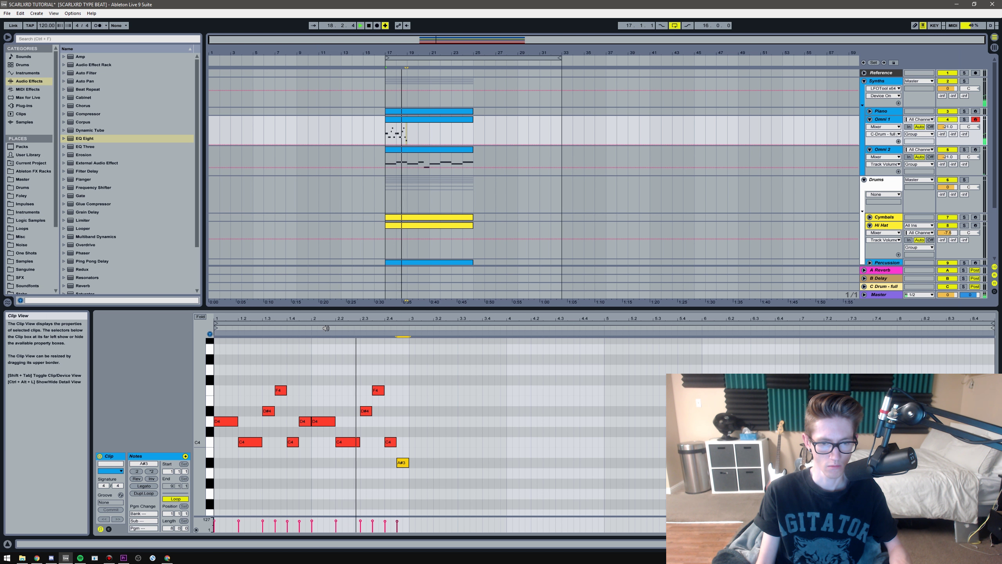
{"action": "key", "text": "space"}
{"action": "mouse_move", "coordinate": [390, 446]}
{"action": "left_mouse_down"}
{"action": "mouse_move", "coordinate": [391, 466]}
{"action": "mouse_move", "coordinate": [403, 440]}
{"action": "left_mouse_up"}
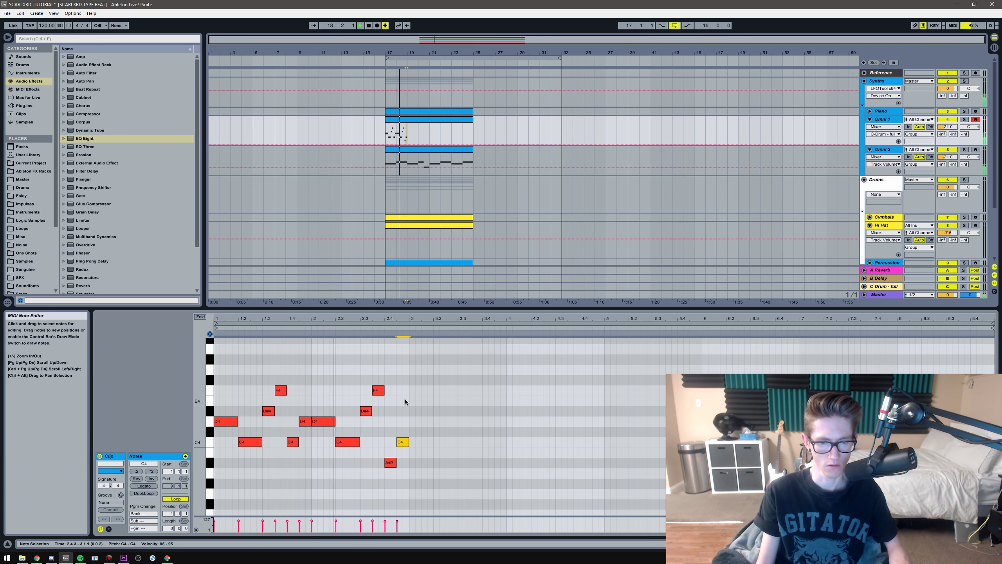
{"action": "key", "text": "space"}
Step: Duplicate the two-bar phrase into bars 3 and 4, replacing its last two notes with copies of bar 1's closing C4 and D4
{"action": "key", "text": "ctrl+a"}
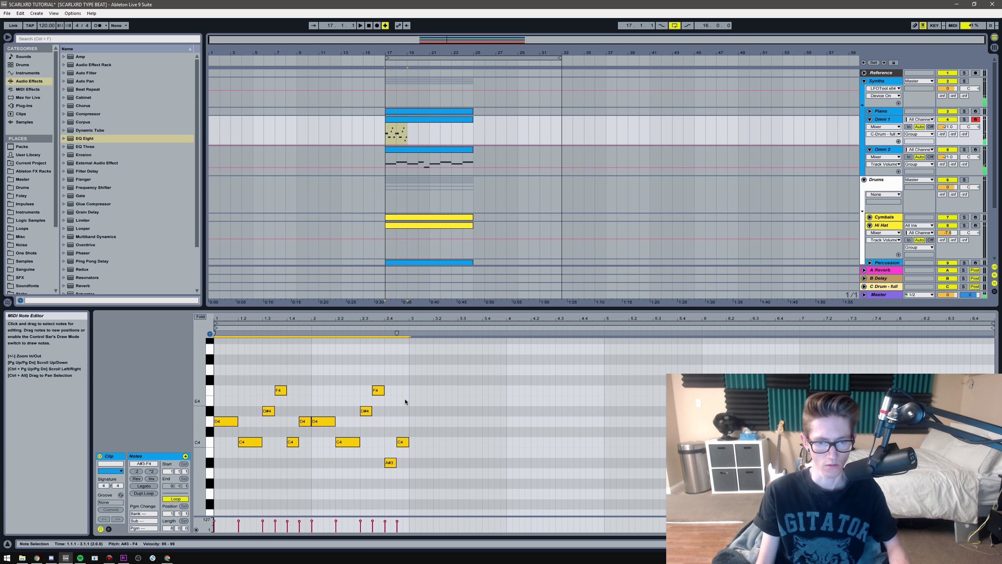
{"action": "key", "text": "ctrl+d"}
{"action": "left_click_drag", "start_coordinate": [624, 482], "coordinate": [590, 421]}
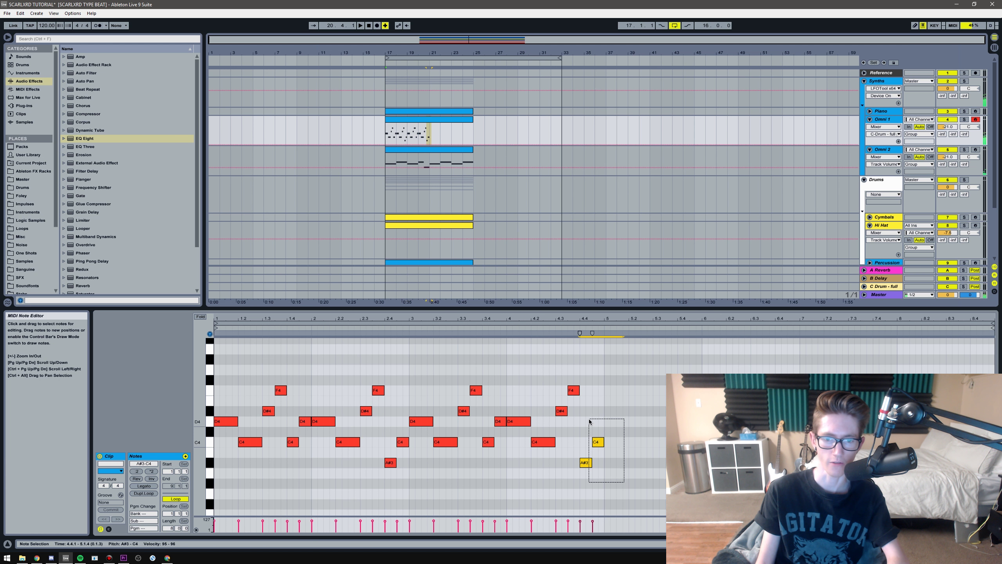
{"action": "key", "text": "Delete"}
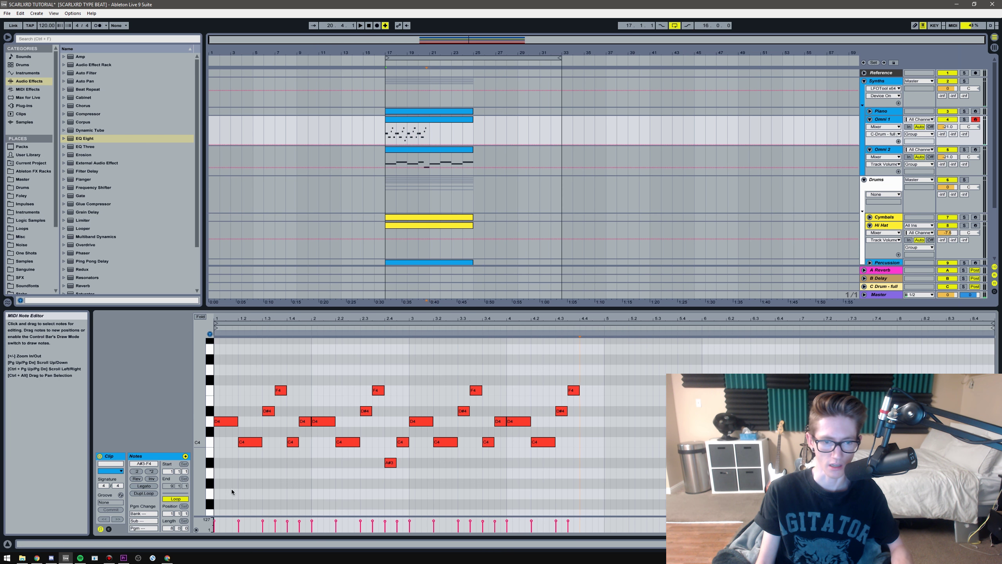
{"action": "left_click_drag", "start_coordinate": [286, 464], "coordinate": [290, 400]}
{"action": "left_click_drag", "start_coordinate": [295, 442], "coordinate": [589, 437]}
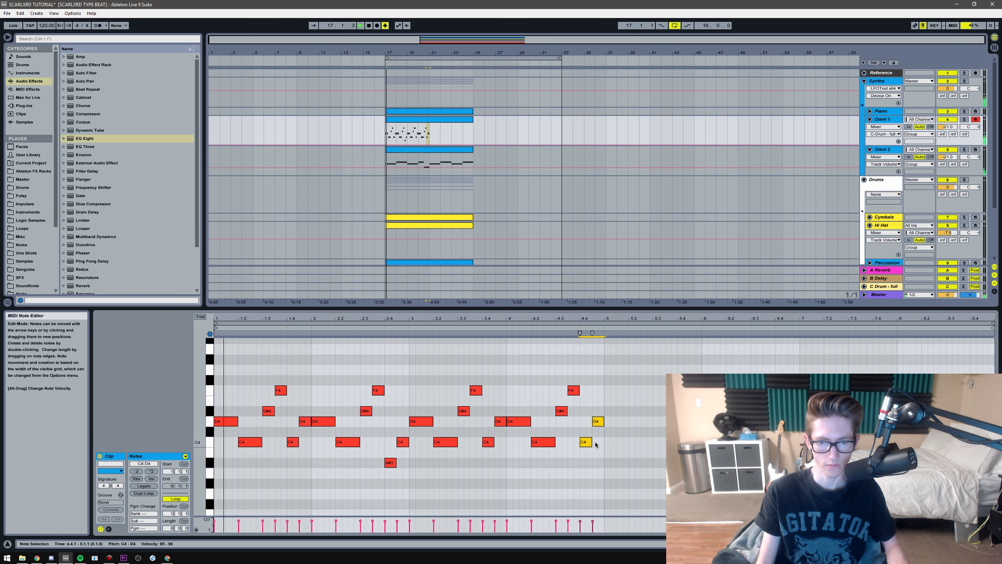
Step: Duplicate the four-bar Omni 1 melody into bars 5 to 8 and add an EQ Eight to the track
{"action": "key", "text": "ctrl+a"}
{"action": "key", "text": "ctrl+d"}
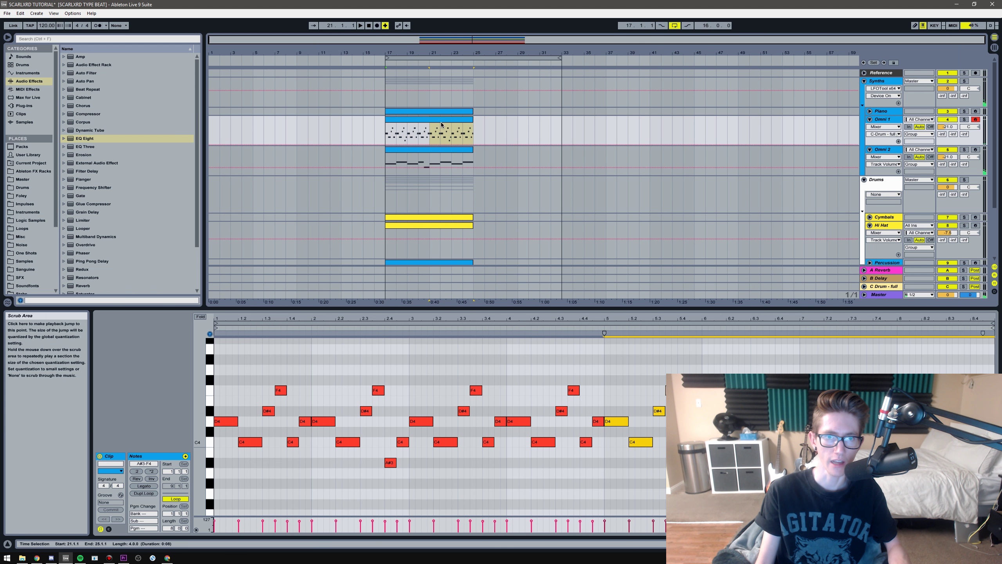
{"action": "left_click_drag", "start_coordinate": [79, 139], "coordinate": [430, 148]}
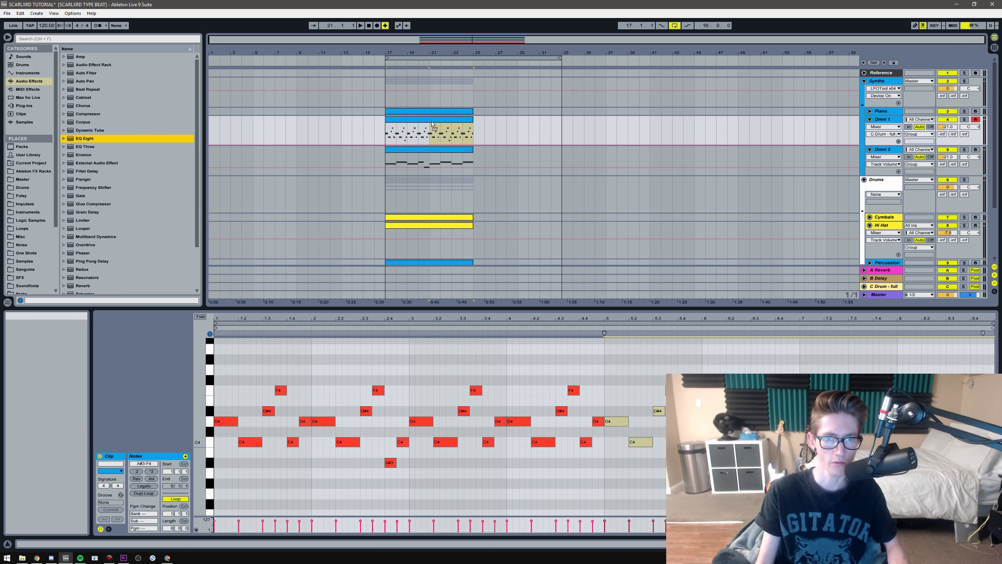
Step: Solo the Omni 1 track and set its EQ Eight low-cut frequency to 480 Hz
{"action": "left_click_drag", "start_coordinate": [921, 127], "coordinate": [922, 126]}
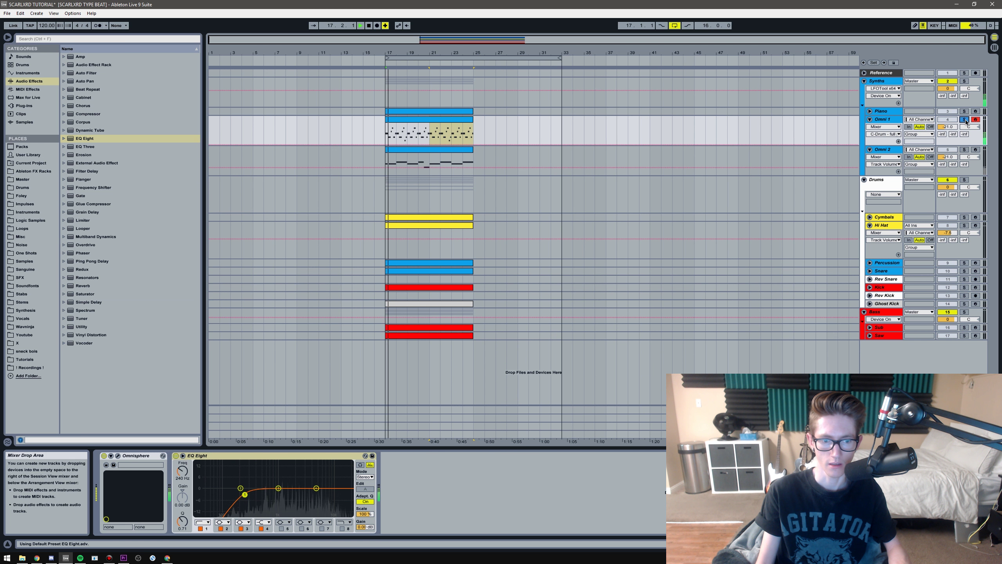
{"action": "left_click", "coordinate": [183, 478]}
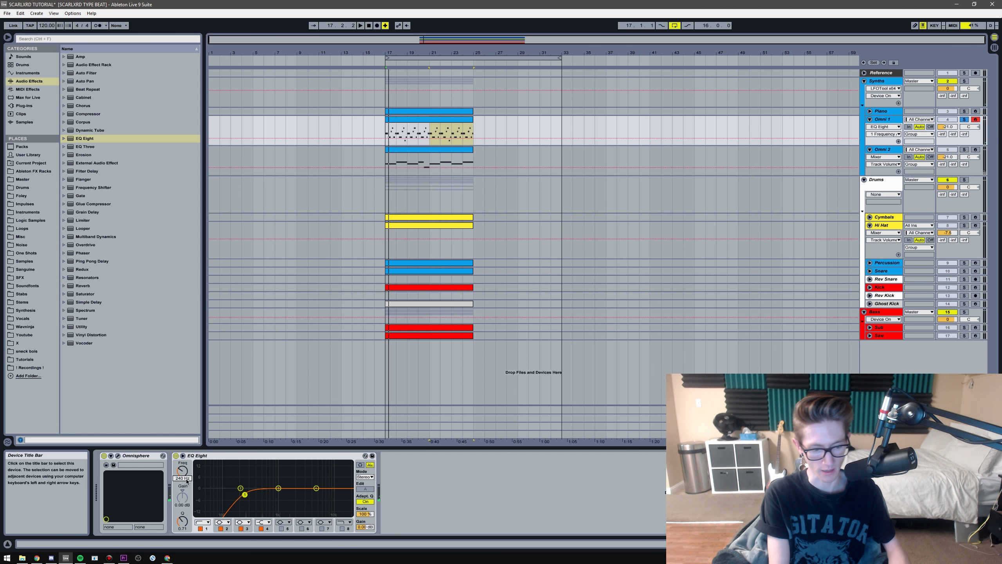
{"action": "type", "text": "480"}
{"action": "key", "text": "Return"}
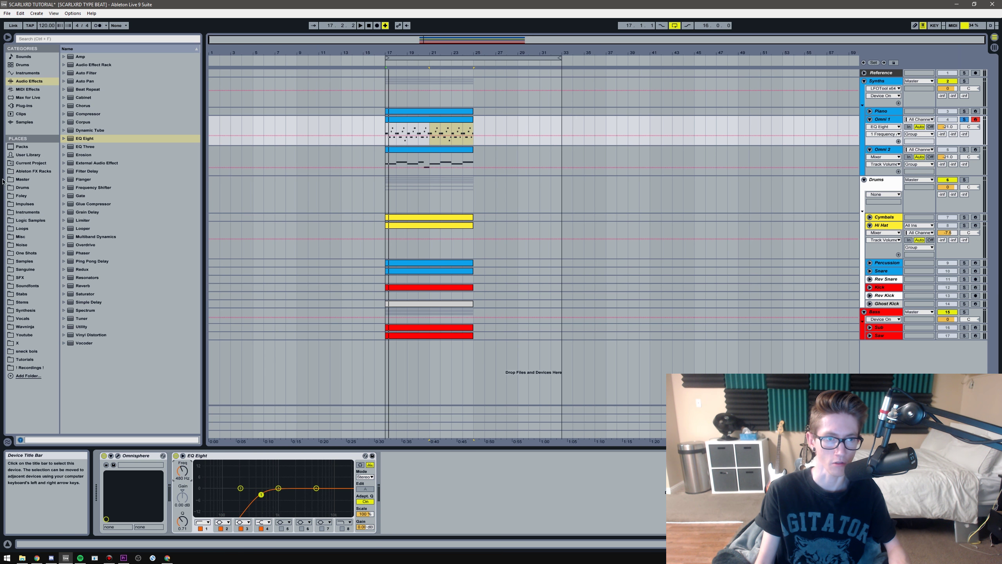
{"action": "left_click", "coordinate": [883, 122]}
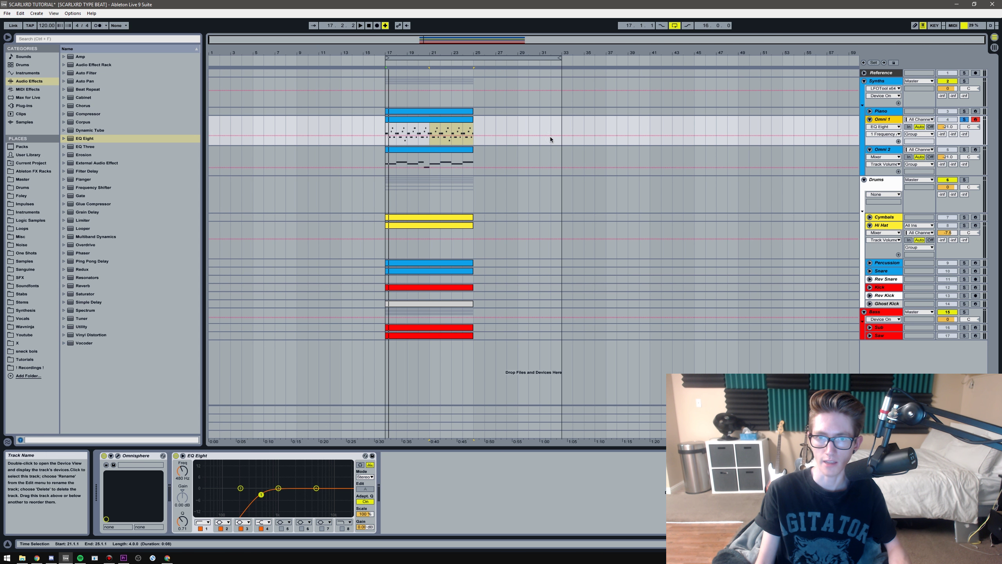
Step: Copy the eight-bar Omni 1 and Omni 2 clips from bar 17 to fill bars 1 to 16 and bars 25 to 32
{"action": "left_click", "coordinate": [452, 120]}
{"action": "left_click", "coordinate": [451, 150], "text": "shift"}
{"action": "left_click_drag", "start_coordinate": [452, 120], "coordinate": [255, 133], "text": "ctrl"}
{"action": "key", "text": "ctrl+d"}
{"action": "left_click", "coordinate": [441, 120]}
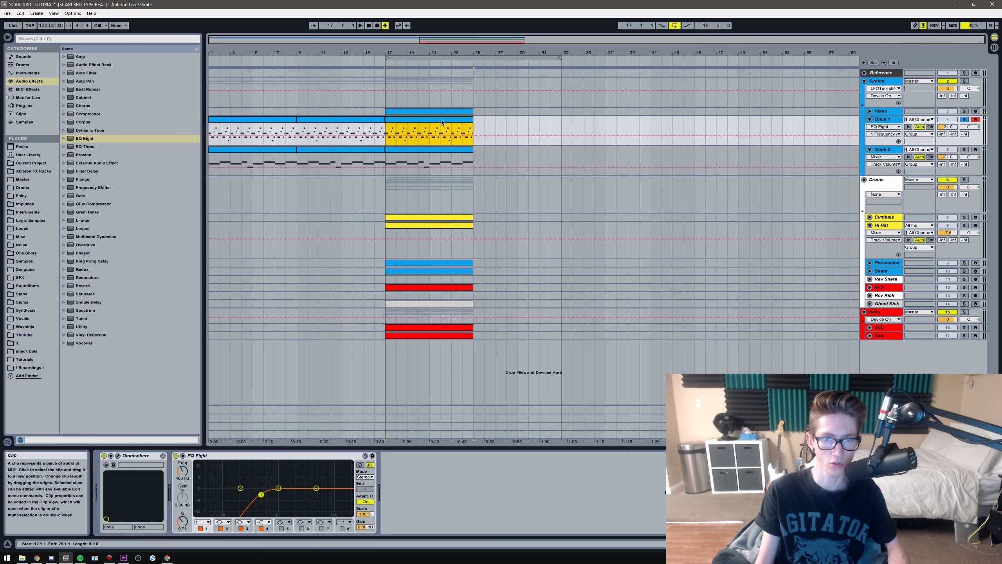
{"action": "left_click", "coordinate": [441, 149], "text": "shift"}
{"action": "key", "text": "ctrl+d"}
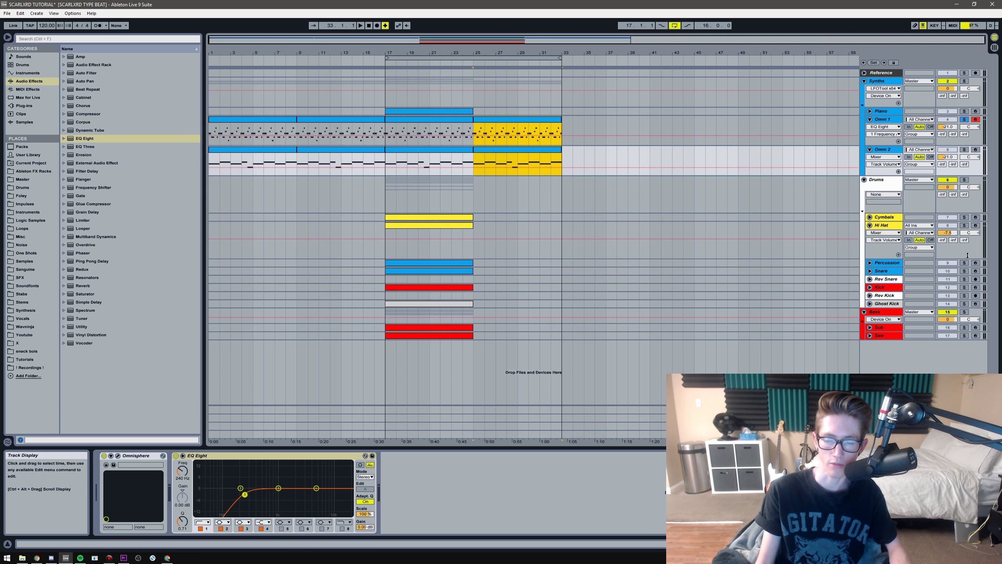
Step: Load the SCARLXRD 808.adv preset from the Tutorials folder onto the Sub track, arm the track and unsolo Omni 1
{"action": "left_click", "coordinate": [883, 328]}
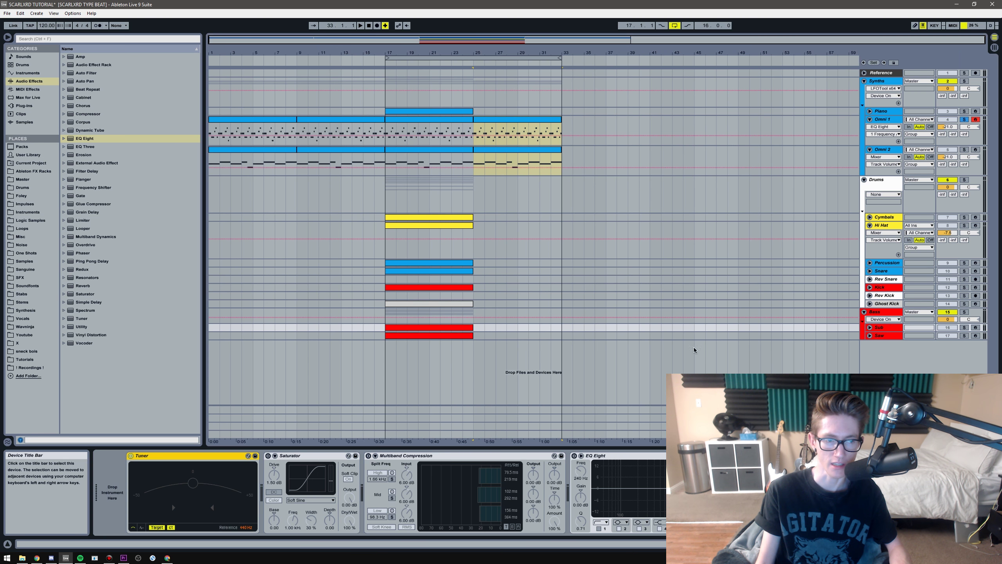
{"action": "left_click", "coordinate": [25, 359]}
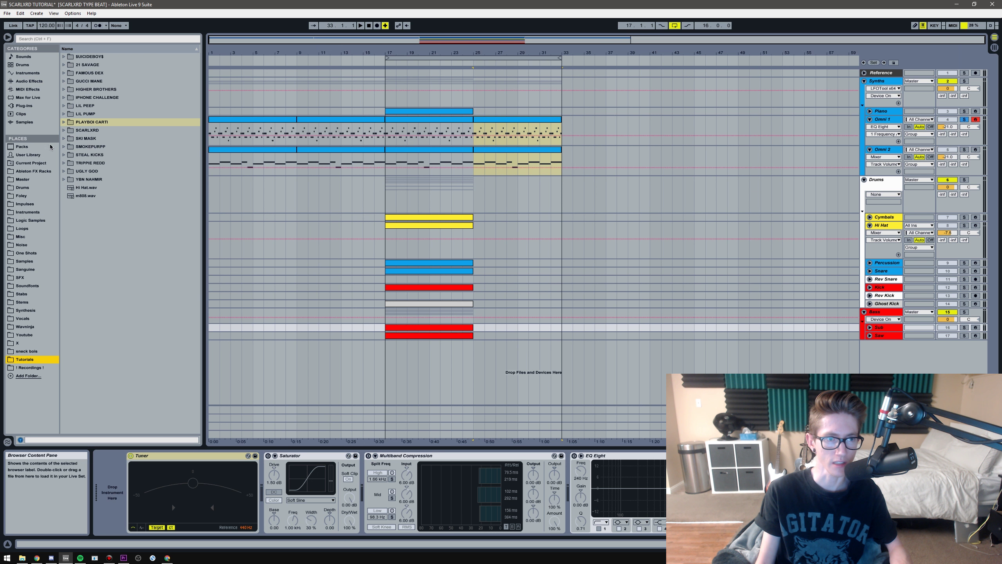
{"action": "left_click", "coordinate": [63, 130]}
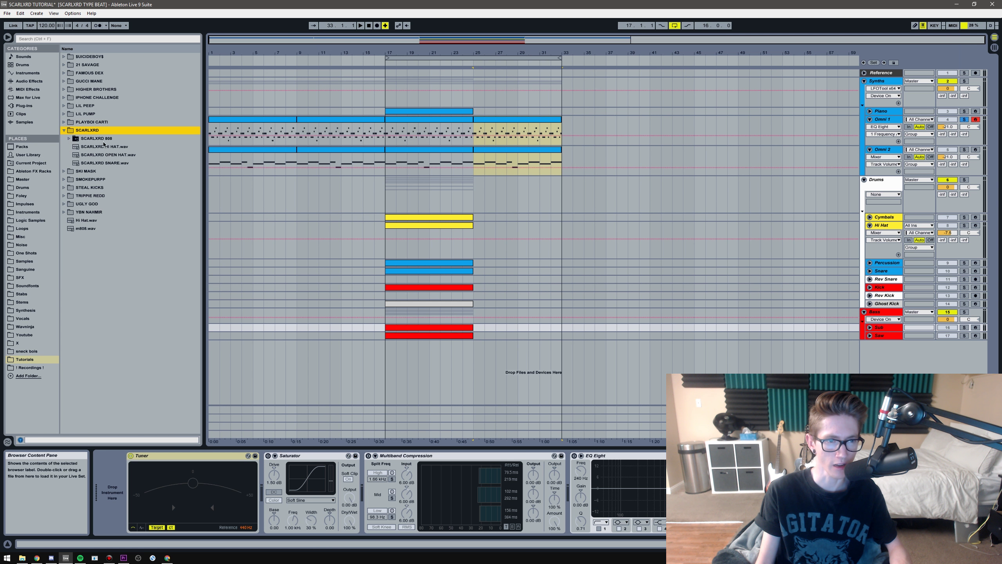
{"action": "left_click", "coordinate": [69, 138]}
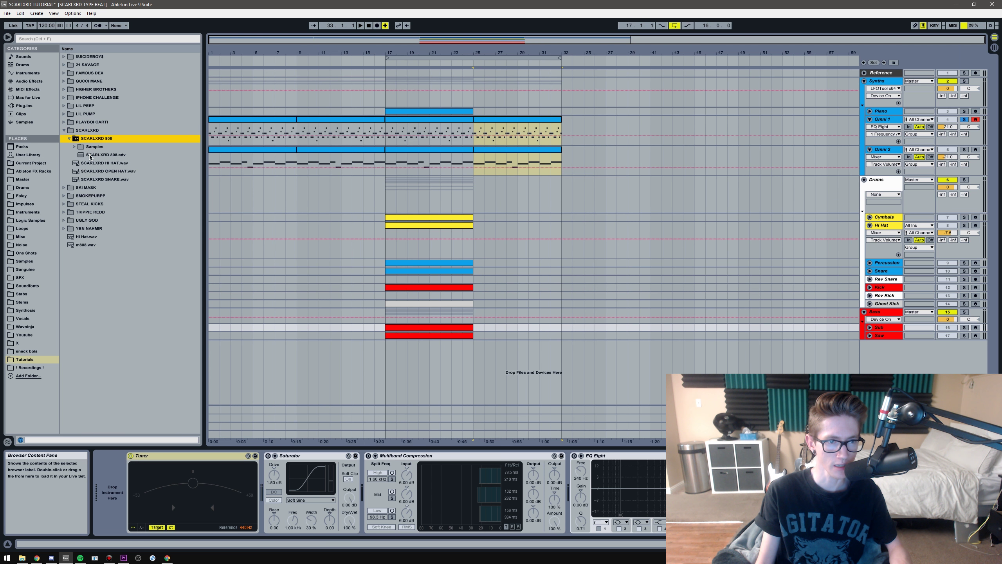
{"action": "left_click_drag", "start_coordinate": [104, 154], "coordinate": [115, 489]}
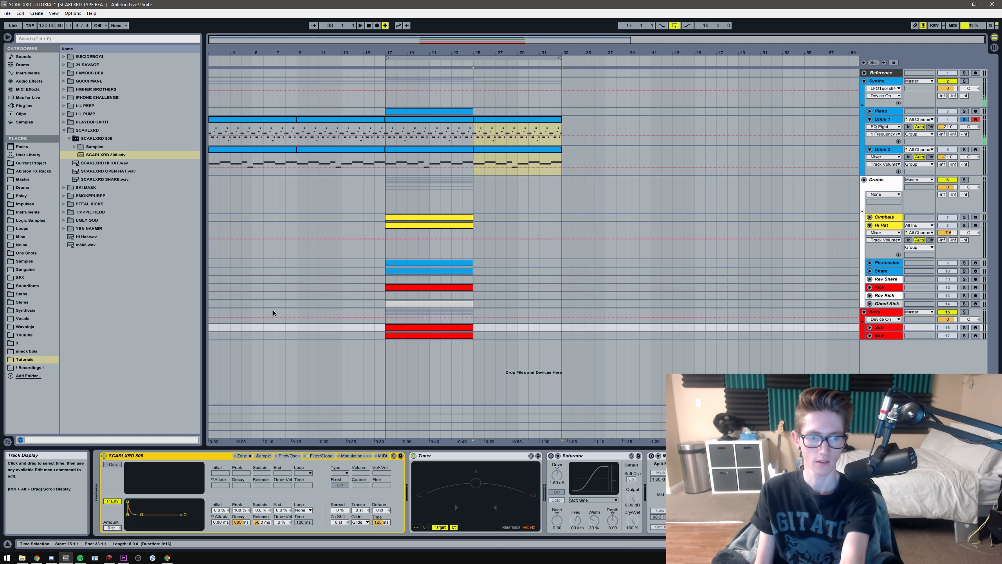
{"action": "left_click", "coordinate": [975, 327]}
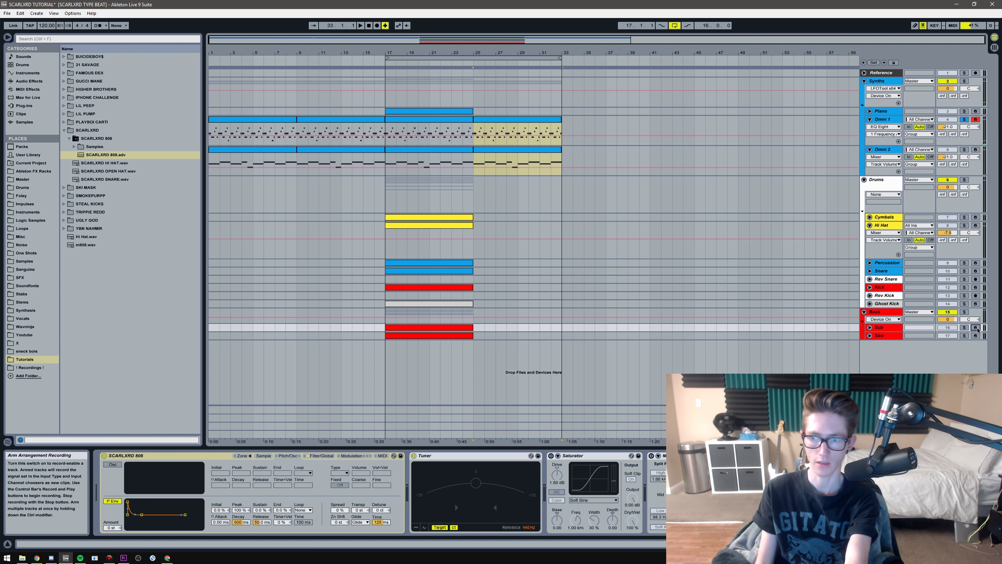
{"action": "left_click", "coordinate": [964, 120]}
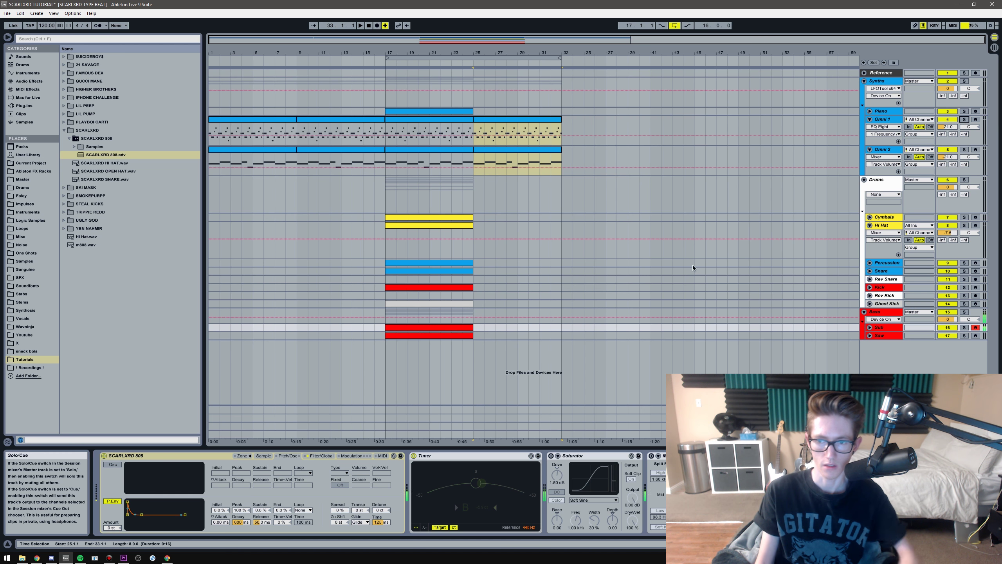
Step: Add a one-bar D3 note at the start of the Sub clip at bar 17 and play it back
{"action": "left_click", "coordinate": [407, 327]}
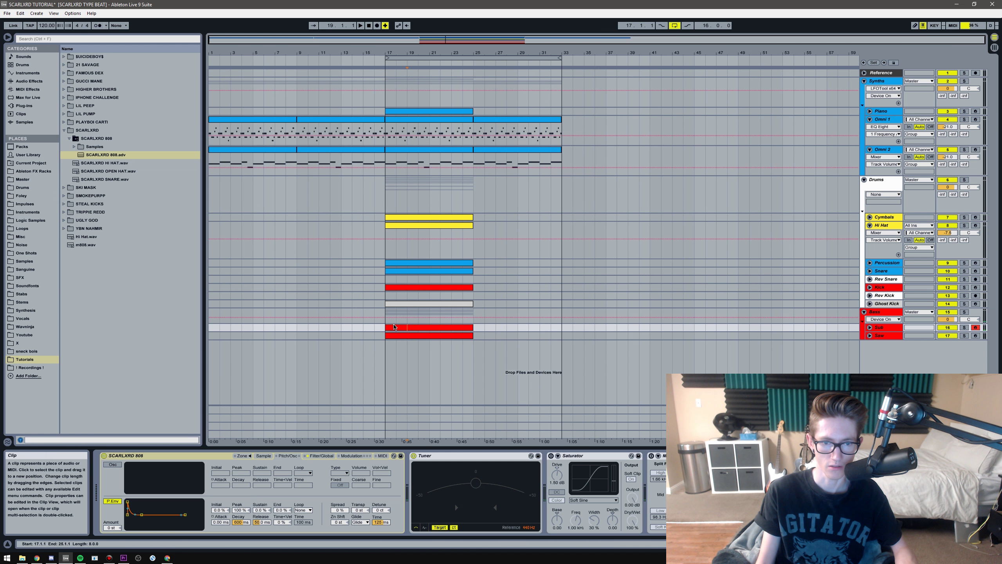
{"action": "double_click", "coordinate": [396, 331]}
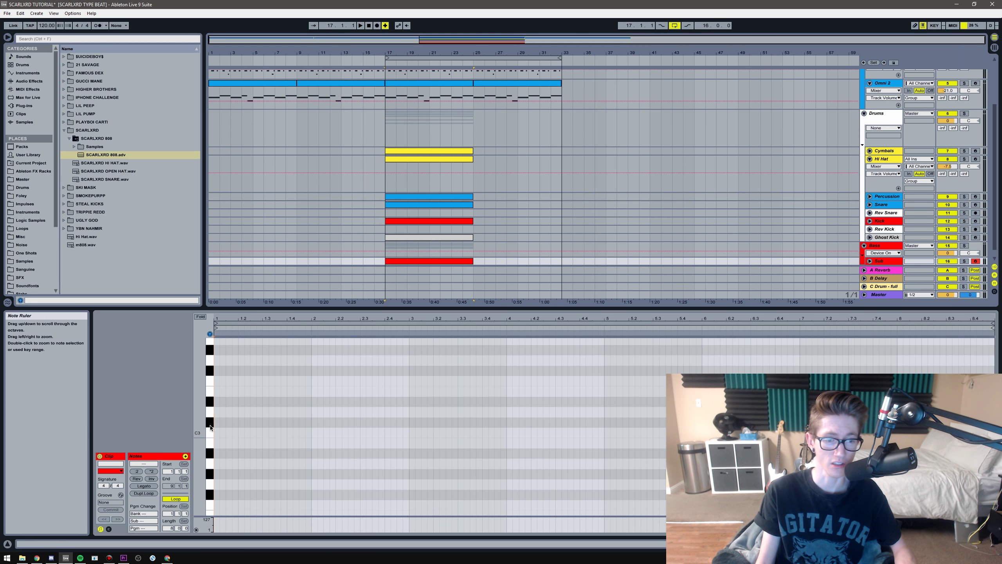
{"action": "double_click", "coordinate": [219, 415]}
{"action": "left_click_drag", "start_coordinate": [220, 415], "coordinate": [311, 426]}
{"action": "key", "text": "space"}
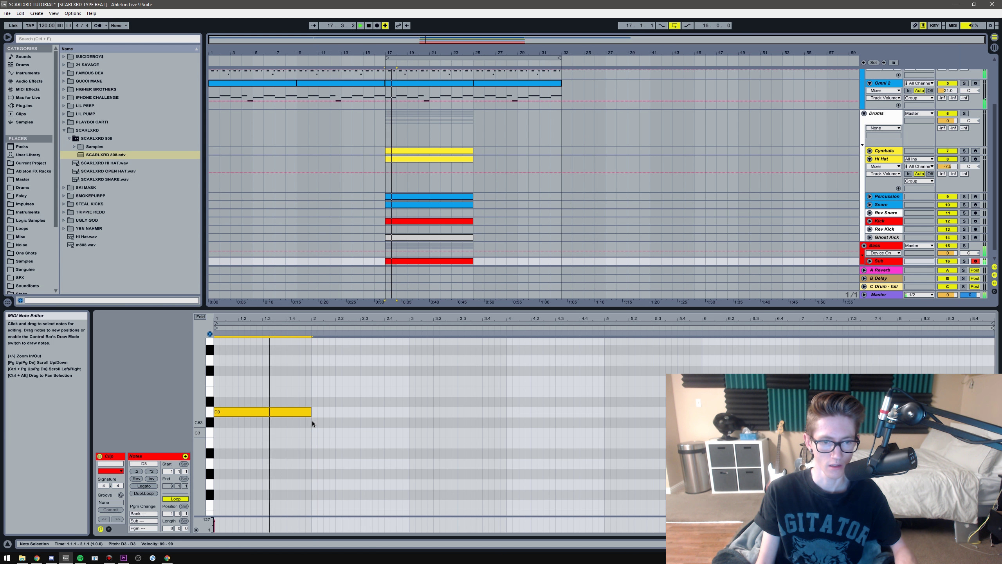
{"action": "key", "text": "space"}
Step: Make the Sub clip's D3 note three beats long, add a D#3 from beat 1.4 to bar 3, and play it back
{"action": "left_click_drag", "start_coordinate": [311, 411], "coordinate": [410, 405]}
{"action": "double_click", "coordinate": [289, 402]}
{"action": "key", "text": "space"}
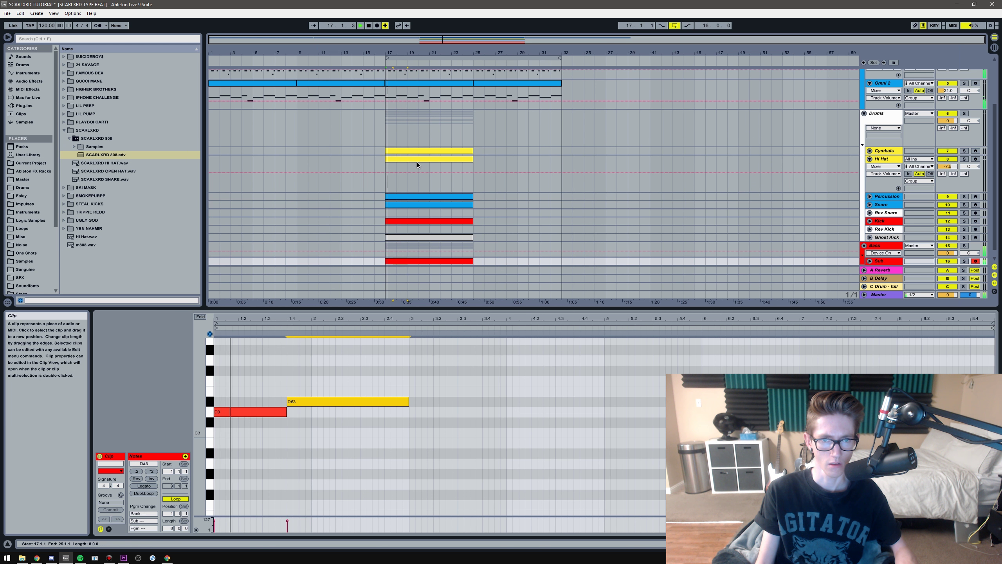
{"action": "key", "text": "space"}
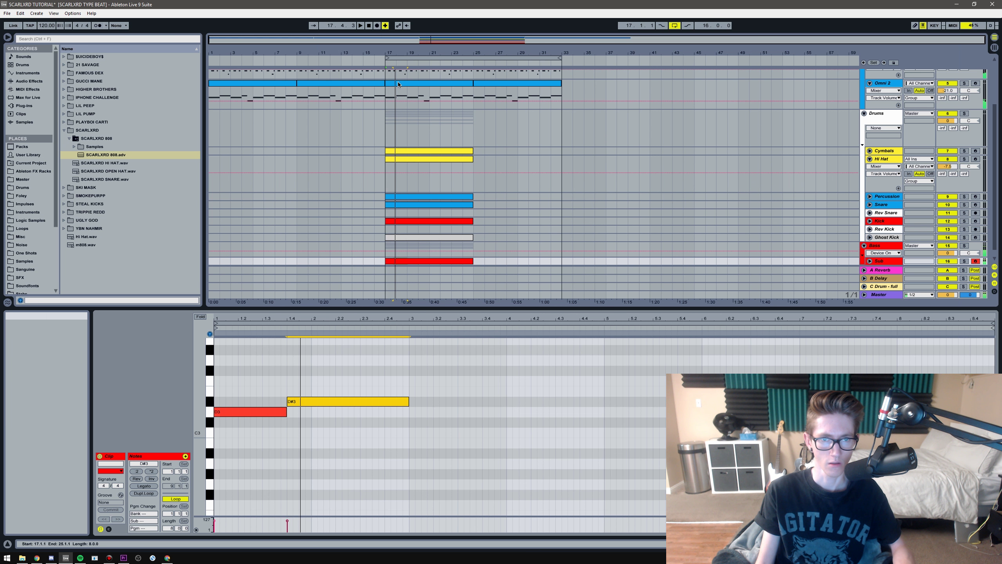
Step: Retime the first four bars of the Omni 2 clip so the D4 notes last three beats and the D#4 notes start at 1.4 and 3.4
{"action": "left_click", "coordinate": [398, 84]}
{"action": "left_click", "coordinate": [262, 384]}
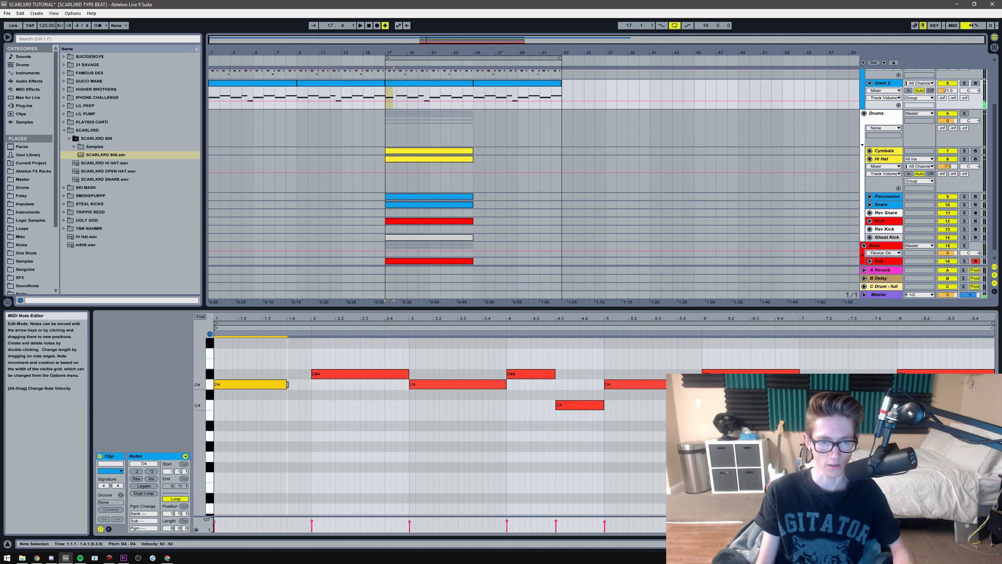
{"action": "left_click_drag", "start_coordinate": [323, 377], "coordinate": [301, 375]}
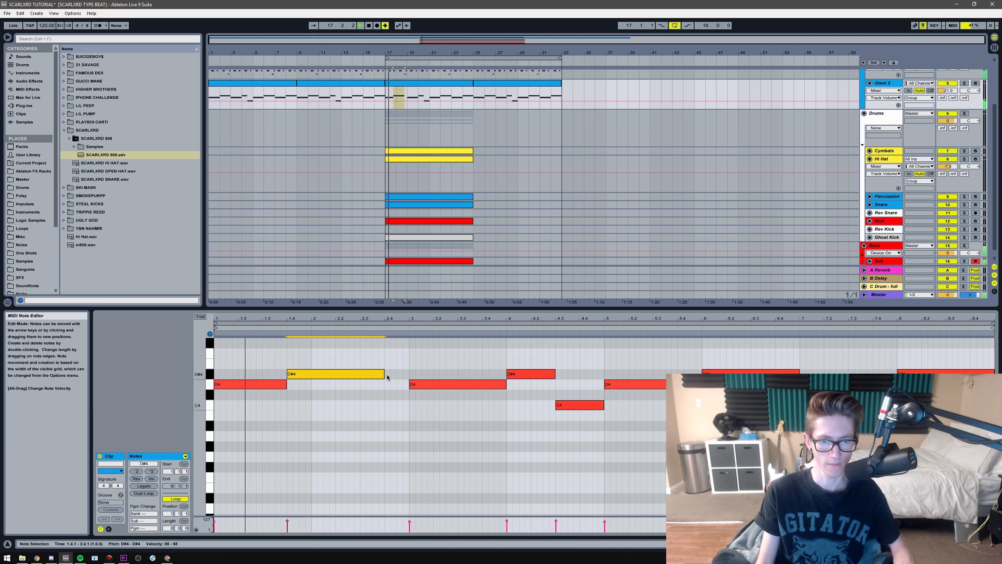
{"action": "left_click_drag", "start_coordinate": [382, 378], "coordinate": [409, 376]}
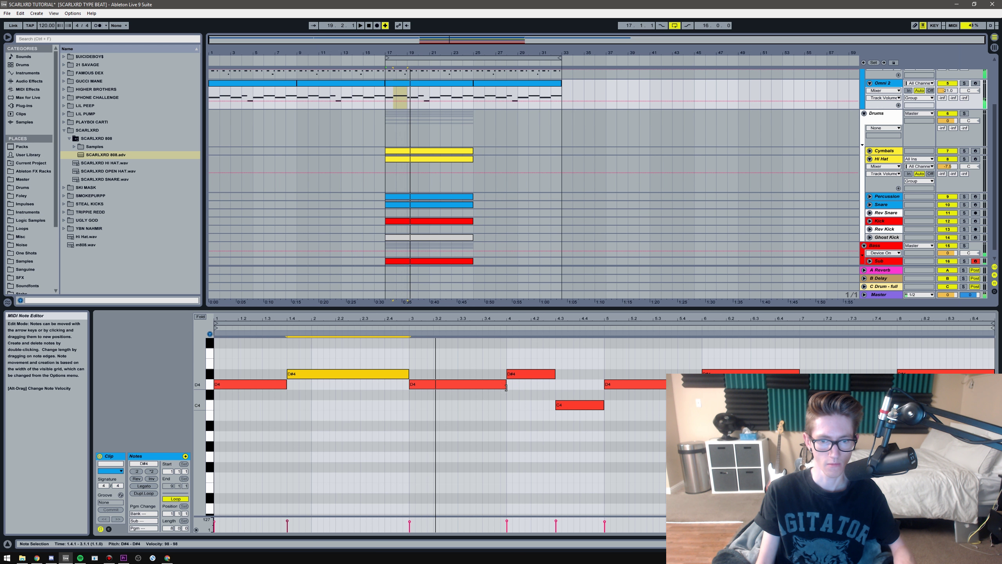
{"action": "mouse_move", "coordinate": [504, 389]}
{"action": "left_mouse_down"}
{"action": "mouse_move", "coordinate": [483, 386]}
{"action": "mouse_move", "coordinate": [489, 375]}
{"action": "left_mouse_up"}
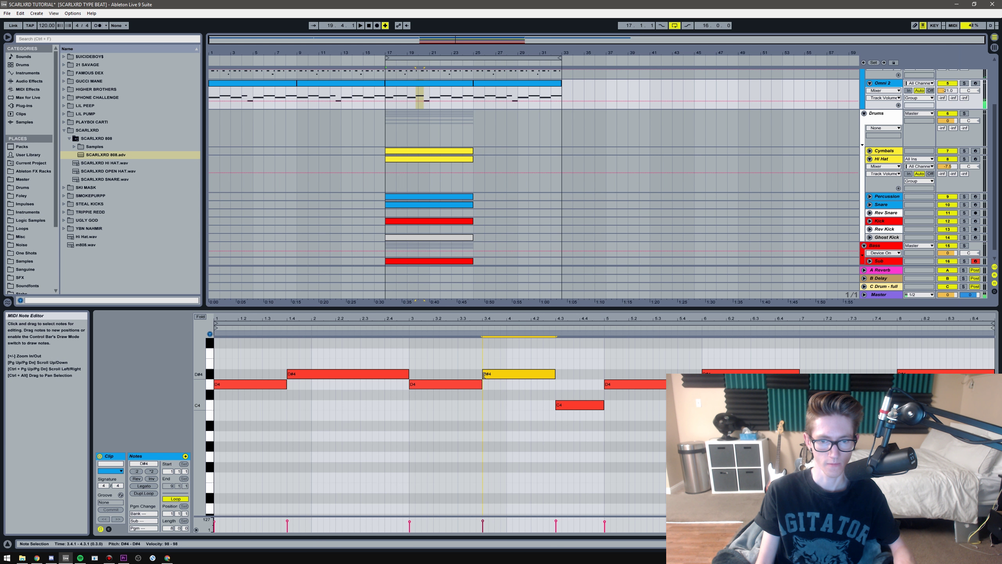
{"action": "key", "text": "space"}
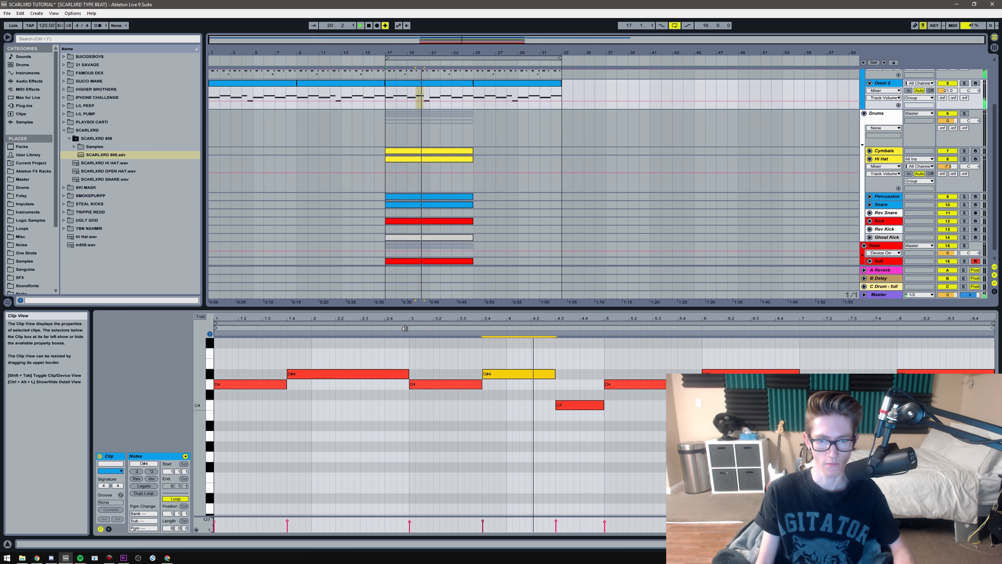
Step: Replace bars 5 to 8 of the Omni 2 clip with a copy of bars 1 to 4, extending the last D#4 to the clip's end
{"action": "left_click_drag", "start_coordinate": [608, 428], "coordinate": [920, 377]}
{"action": "key", "text": "space"}
{"action": "key", "text": "Delete"}
{"action": "left_click_drag", "start_coordinate": [612, 455], "coordinate": [211, 347]}
{"action": "key", "text": "ctrl+d"}
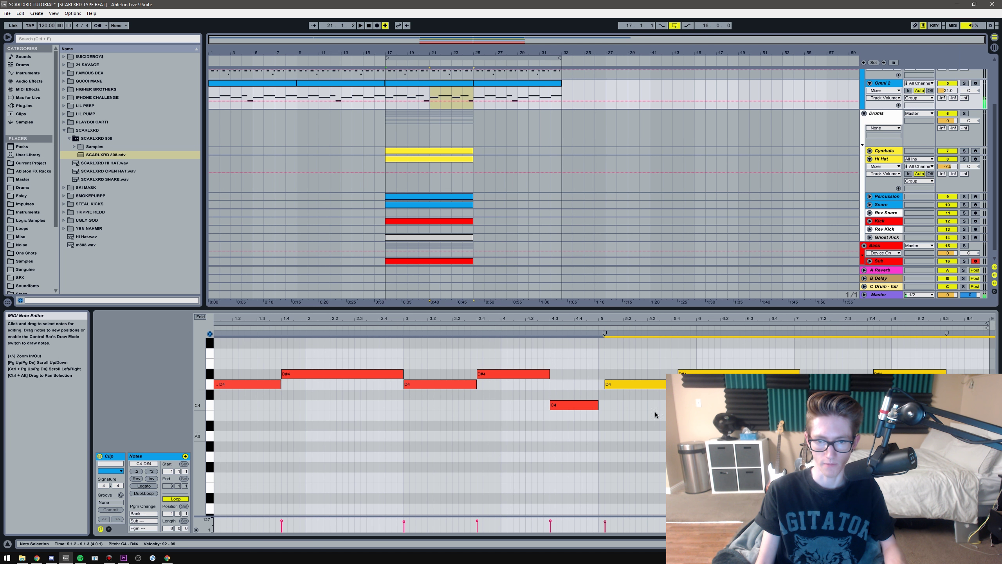
{"action": "left_click", "coordinate": [970, 373]}
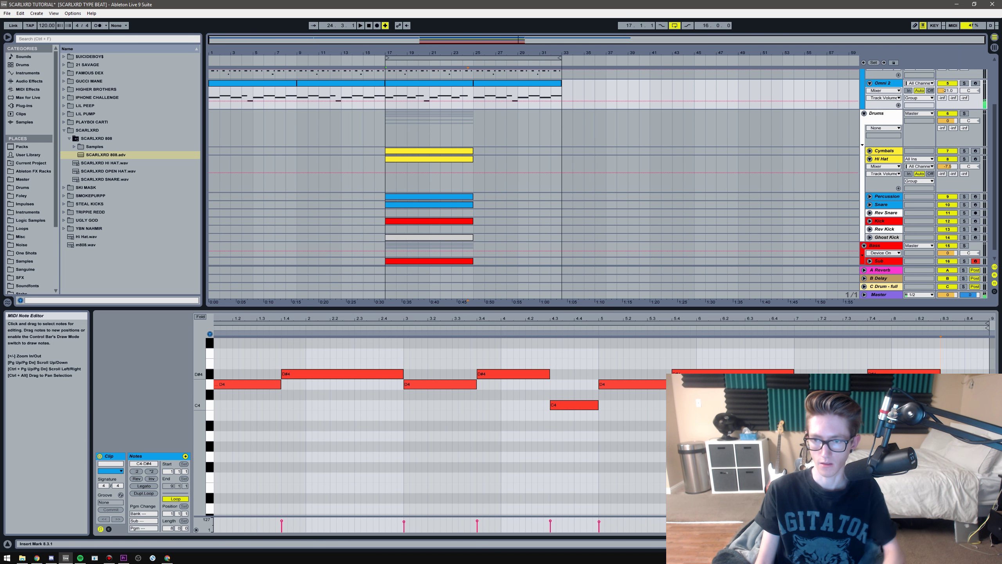
{"action": "left_click_drag", "start_coordinate": [941, 372], "coordinate": [971, 372]}
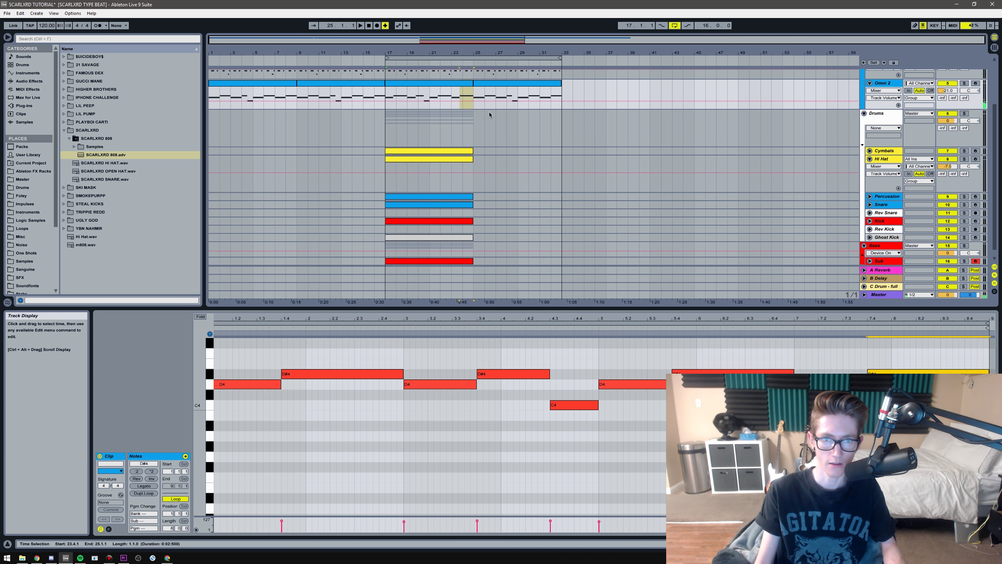
Step: Replace the other Omni 2 clips, in bars 1 to 16 and 25 to 32, with copies of the retimed clip
{"action": "left_click", "coordinate": [386, 96]}
{"action": "key", "text": "ctrl+d"}
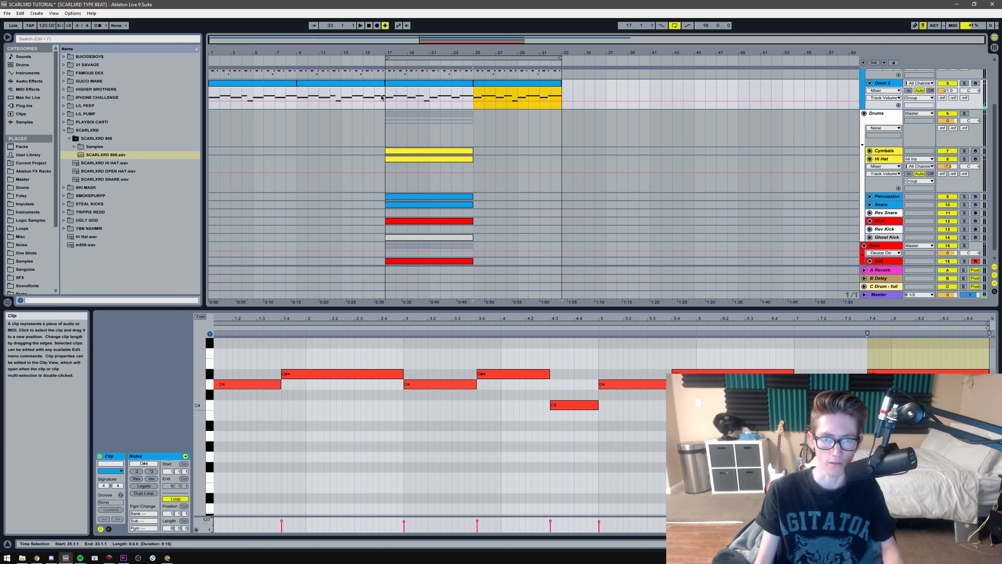
{"action": "left_click", "coordinate": [447, 84], "text": "shift"}
{"action": "left_click_drag", "start_coordinate": [447, 84], "coordinate": [262, 84], "text": "ctrl"}
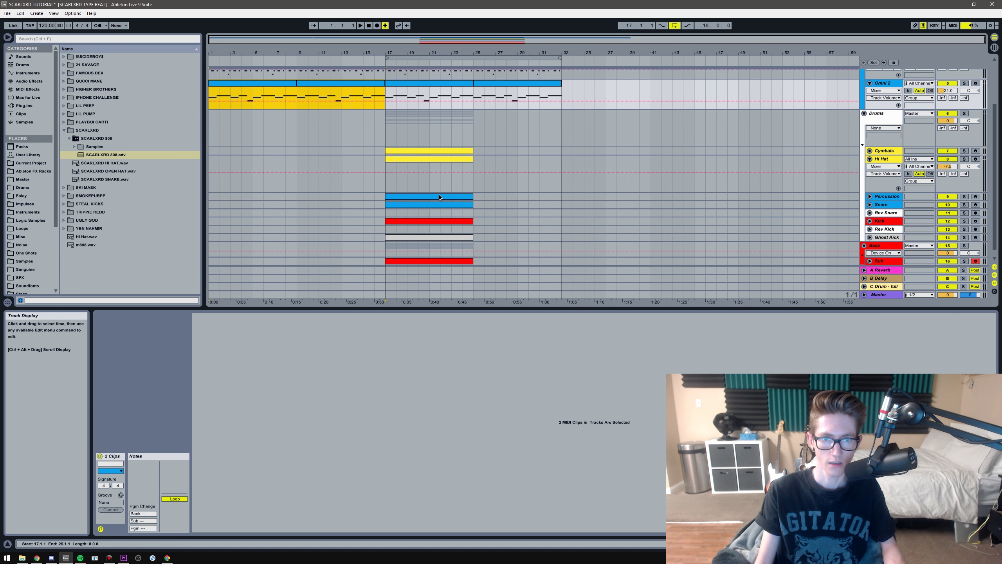
Step: Duplicate the Sub clip's two-bar D3 and D#3 phrase into bars 3 and 4
{"action": "left_click", "coordinate": [387, 173]}
{"action": "scroll", "coordinate": [419, 252], "scroll_direction": "down", "scroll_amount": 1}
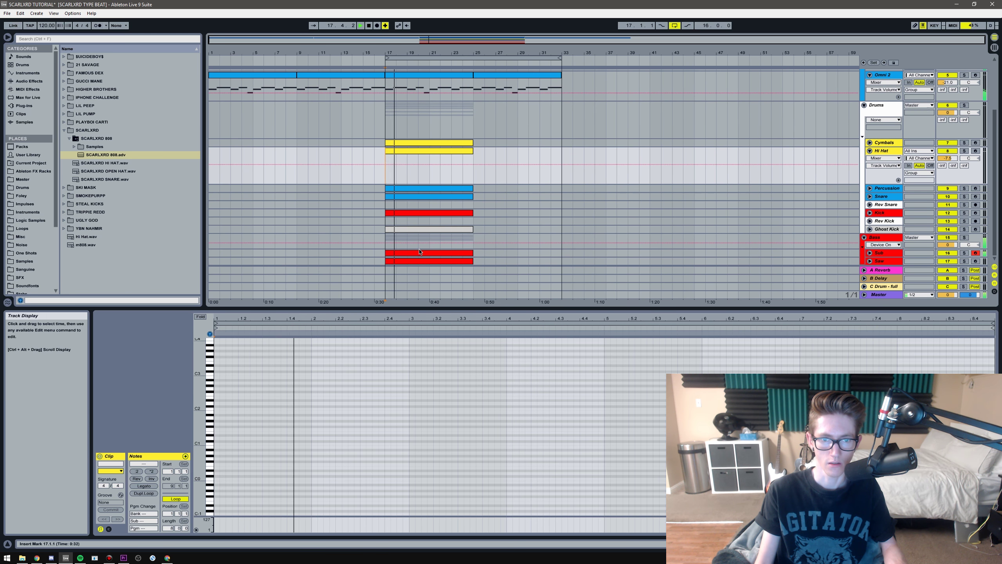
{"action": "left_click", "coordinate": [419, 253]}
{"action": "left_click_drag", "start_coordinate": [364, 446], "coordinate": [215, 379]}
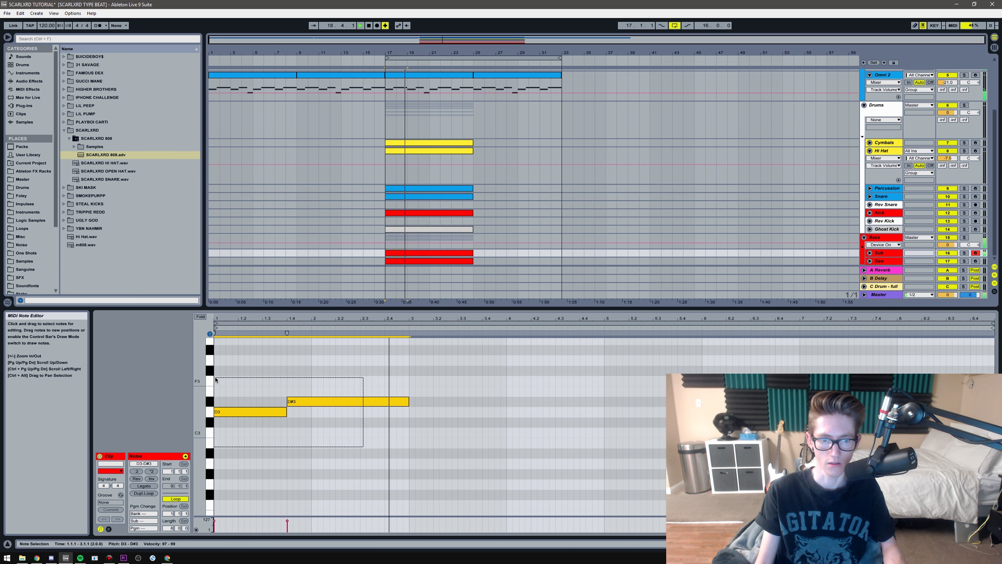
{"action": "key", "text": "ctrl+d"}
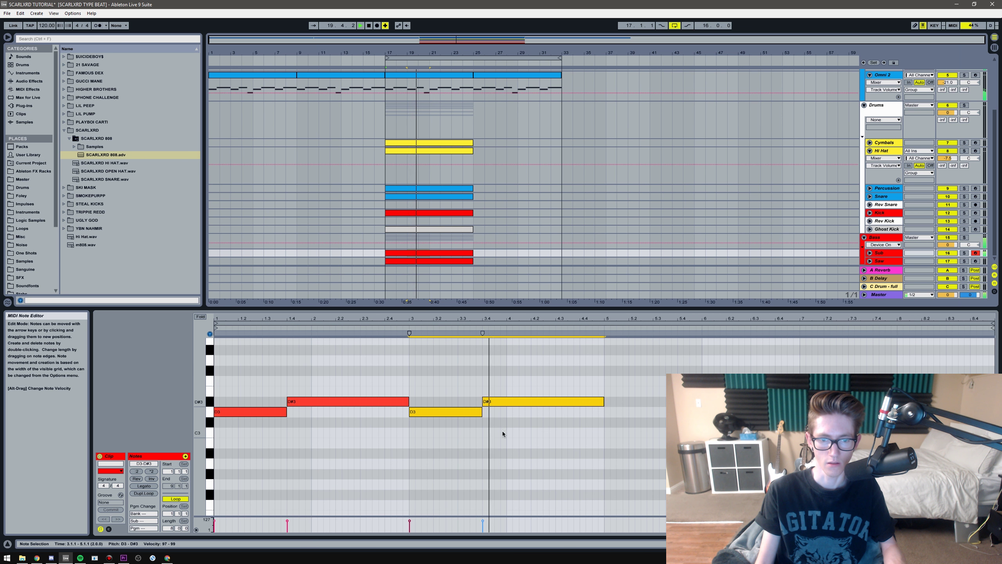
Step: Shorten the Sub clip's first D#3 to three beats, fill the rest of bar 2 with a two-beat C3, and play it back
{"action": "left_click", "coordinate": [502, 433]}
{"action": "left_click_drag", "start_coordinate": [408, 402], "coordinate": [354, 396]}
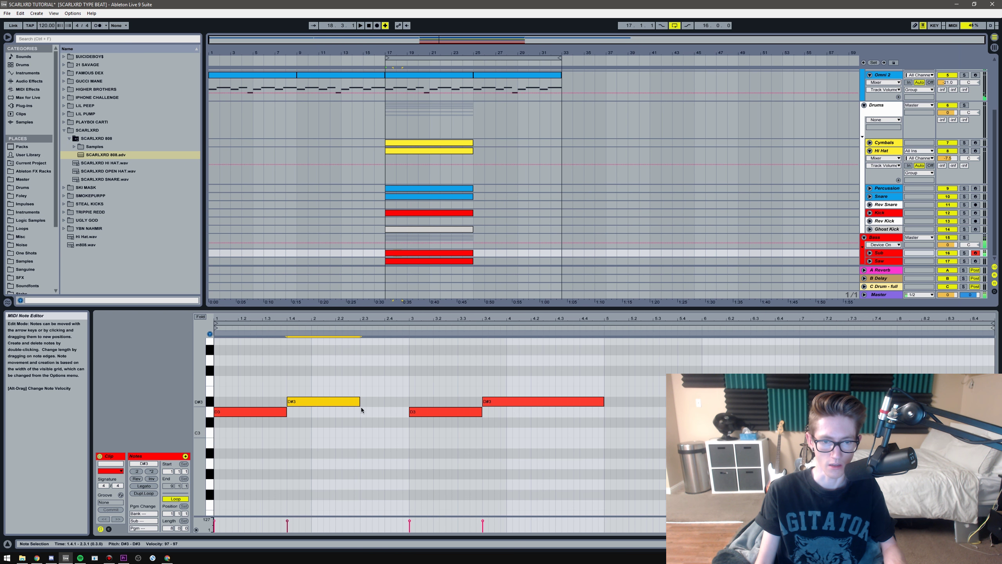
{"action": "double_click", "coordinate": [365, 432]}
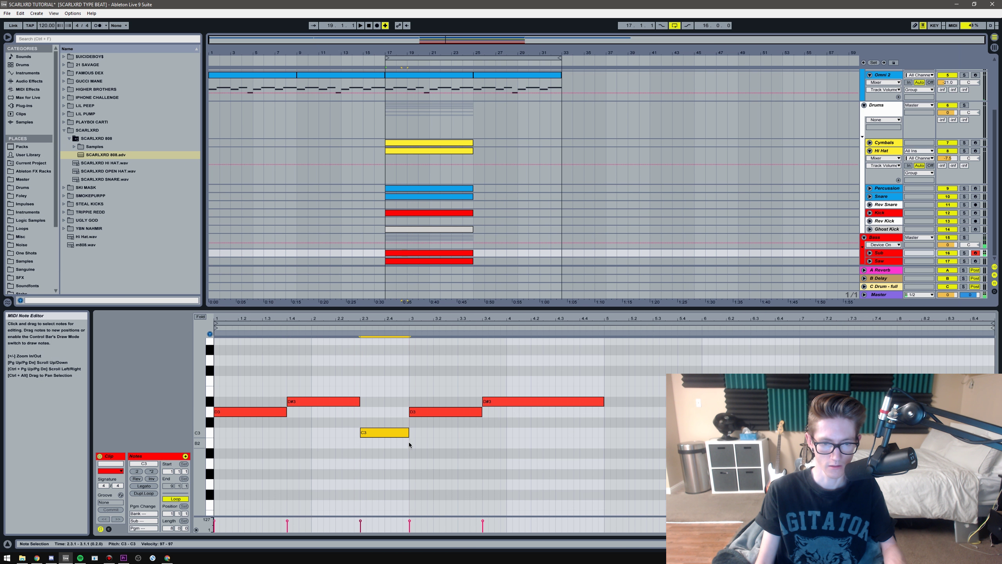
{"action": "key", "text": "space"}
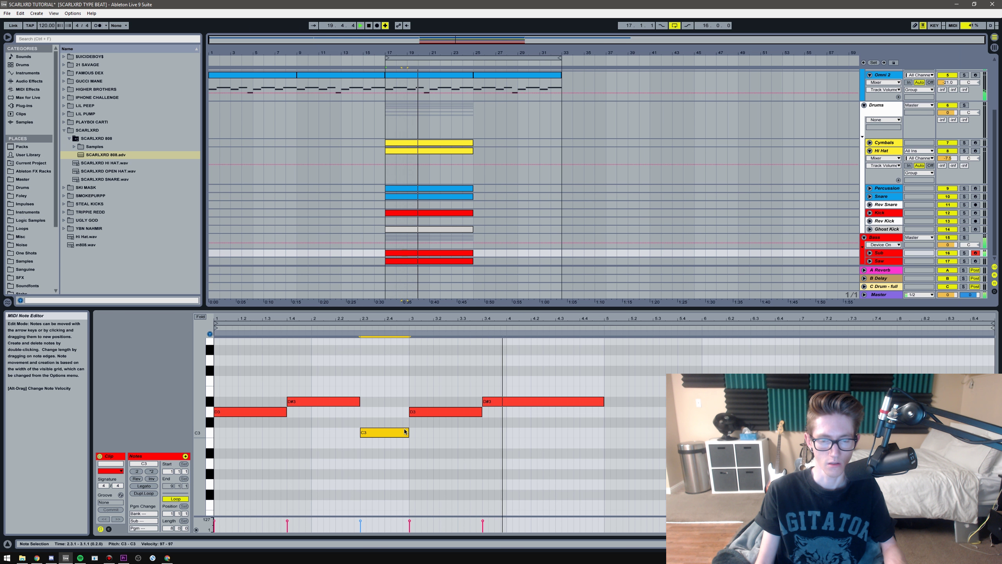
{"action": "key", "text": "space"}
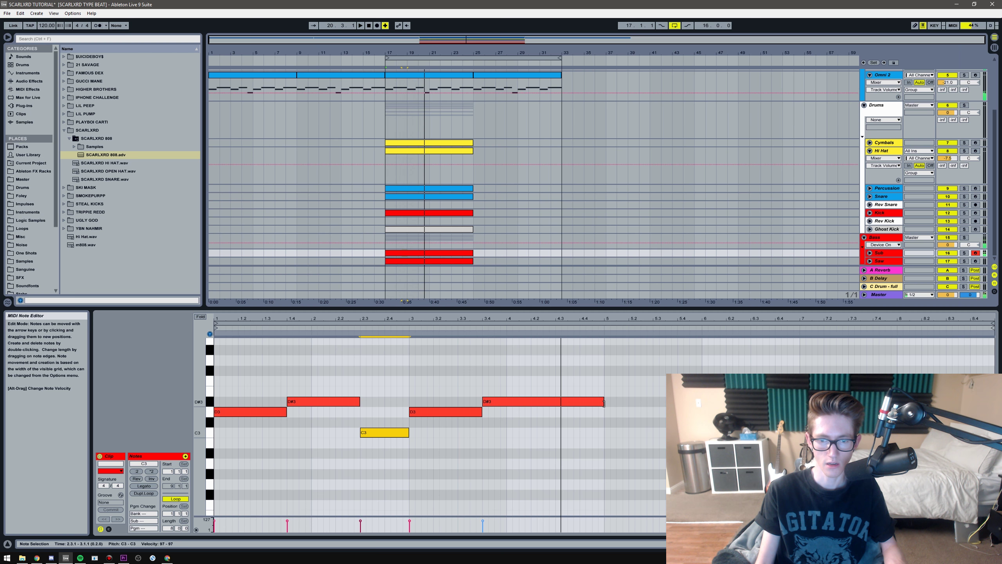
Step: Shorten the Sub clip's second D#3 to three beats and place two half-beat A#3 notes from 4.3, playing the clip back
{"action": "left_click_drag", "start_coordinate": [604, 403], "coordinate": [554, 402]}
{"action": "scroll", "coordinate": [563, 360], "scroll_direction": "up", "scroll_amount": 2}
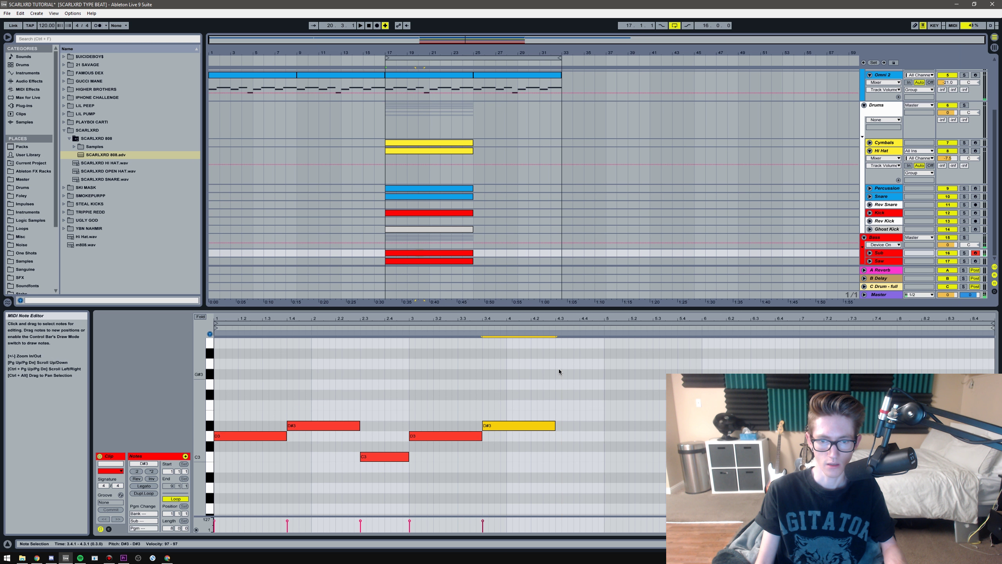
{"action": "left_click", "coordinate": [565, 367]}
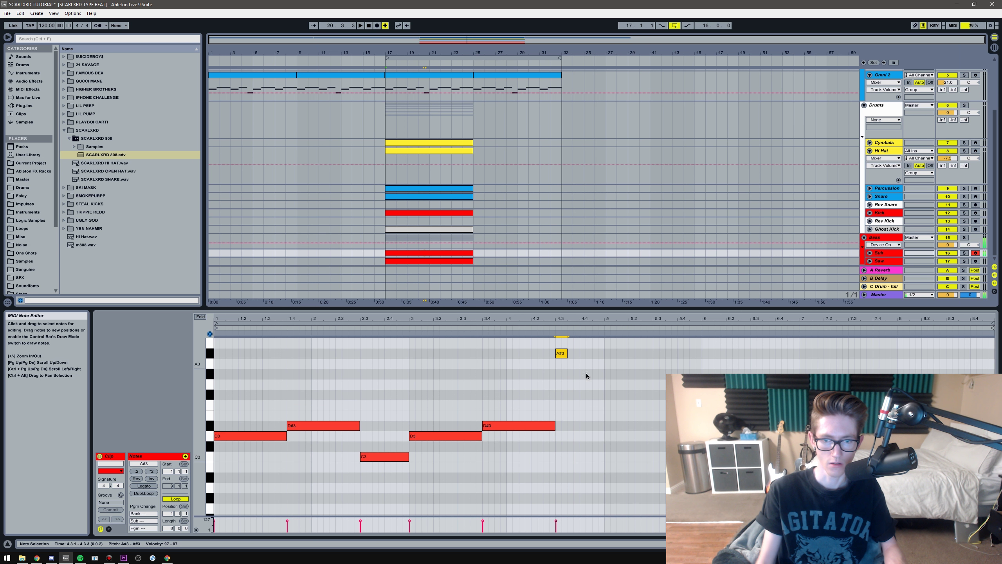
{"action": "key", "text": "ctrl+d"}
{"action": "key", "text": "space"}
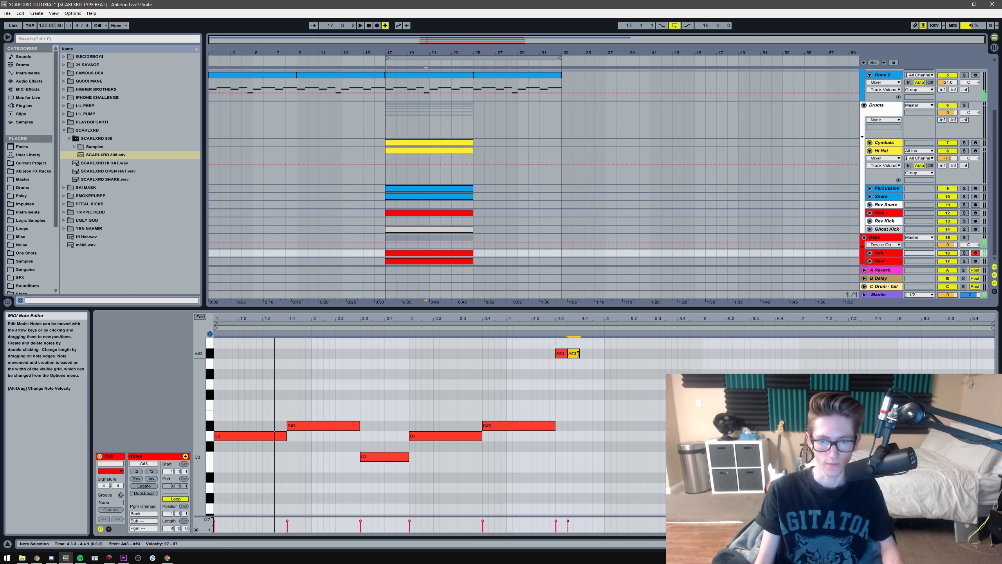
Step: Finish bar 4 with a one-beat A#2 at 4.4 and a half-beat A#3 in its second half, and play it back
{"action": "left_click_drag", "start_coordinate": [576, 354], "coordinate": [586, 355]}
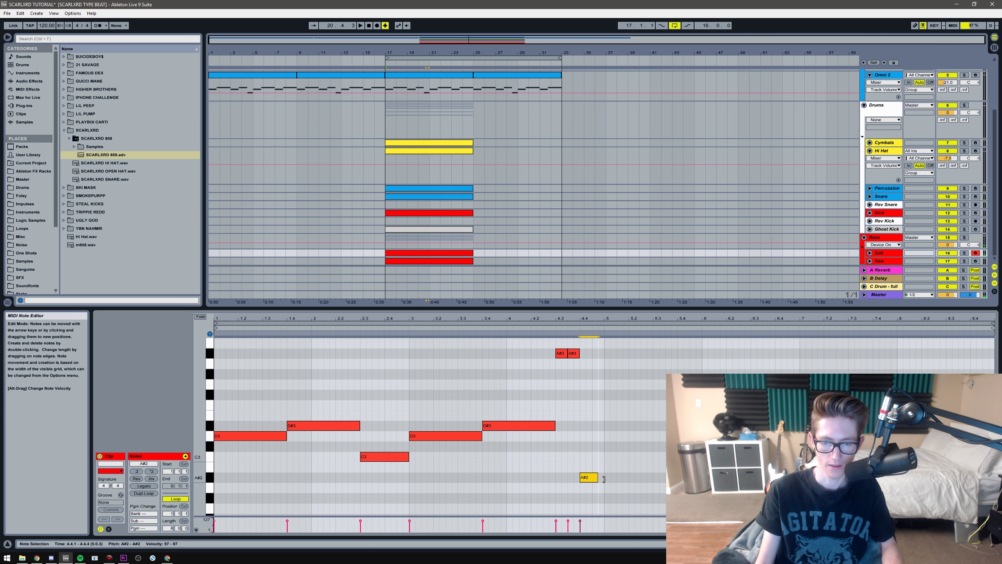
{"action": "double_click", "coordinate": [602, 353]}
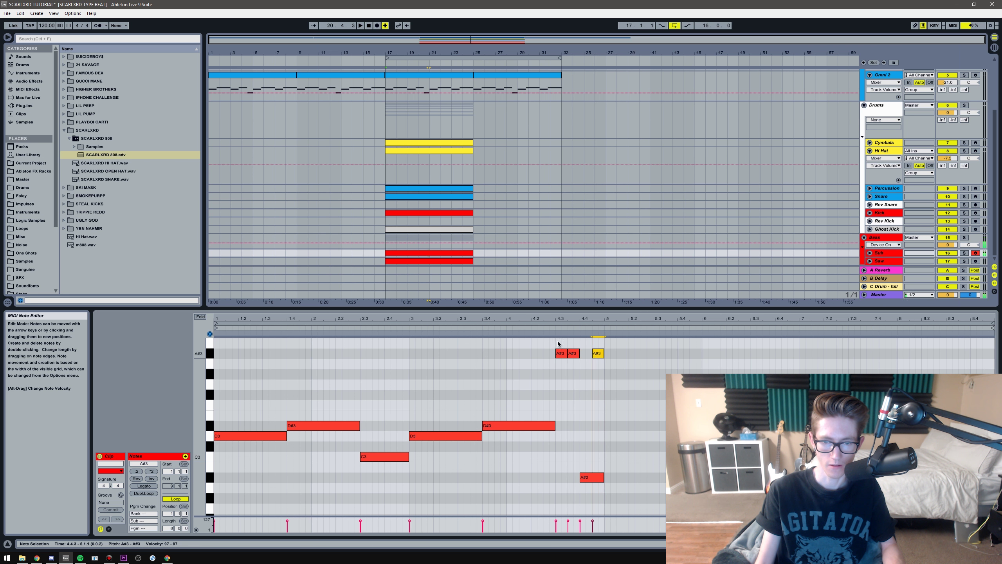
{"action": "left_click", "coordinate": [534, 327]}
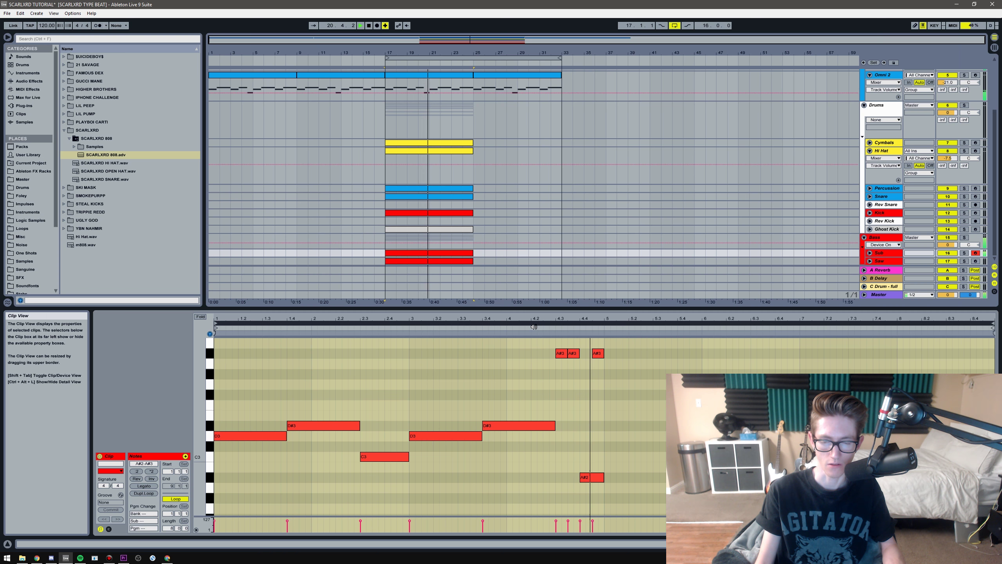
{"action": "key", "text": "space"}
Step: Duplicate the Sub clip's four-bar phrase into bars 5 to 8, delete the A#3 notes ending bar 8, and play the ending
{"action": "left_click_drag", "start_coordinate": [602, 496], "coordinate": [564, 461]}
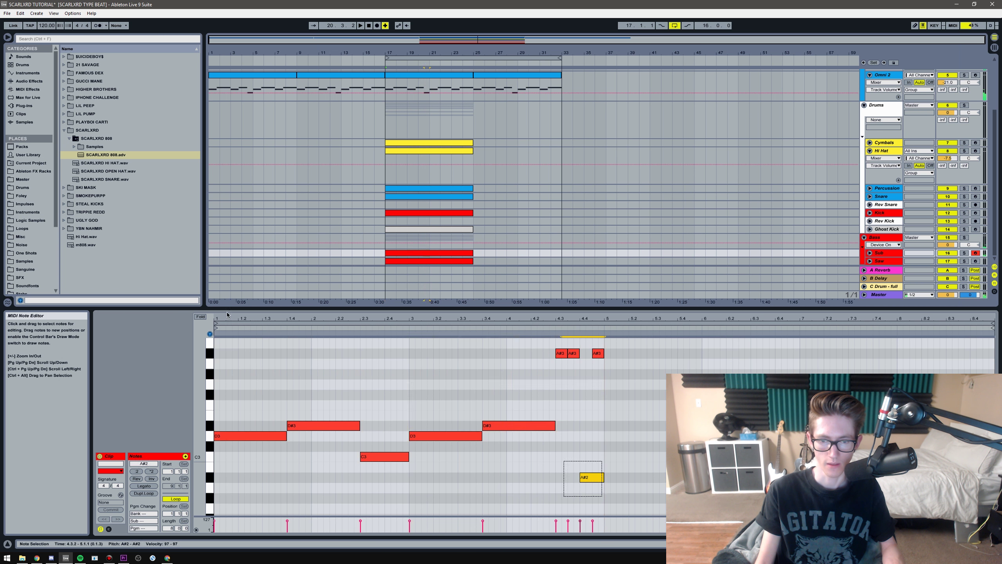
{"action": "key", "text": "ctrl+a"}
{"action": "key", "text": "ctrl+d"}
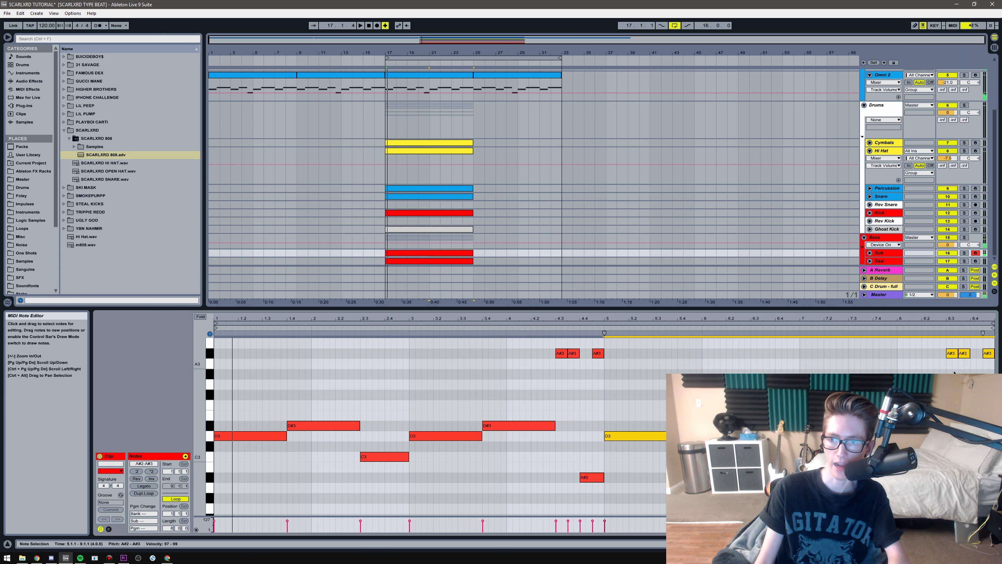
{"action": "left_click_drag", "start_coordinate": [946, 372], "coordinate": [992, 338]}
{"action": "key", "text": "Delete"}
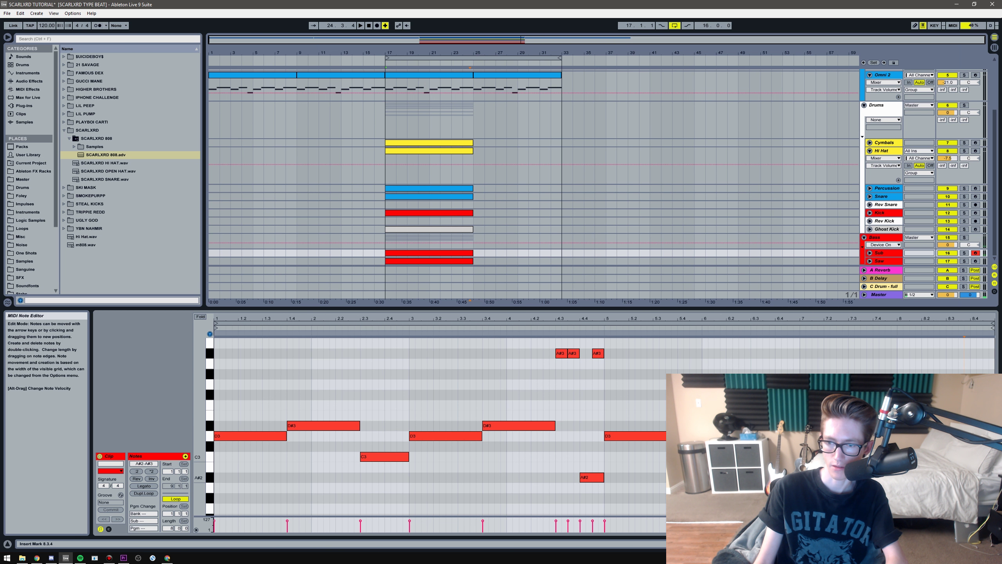
{"action": "left_click", "coordinate": [924, 328]}
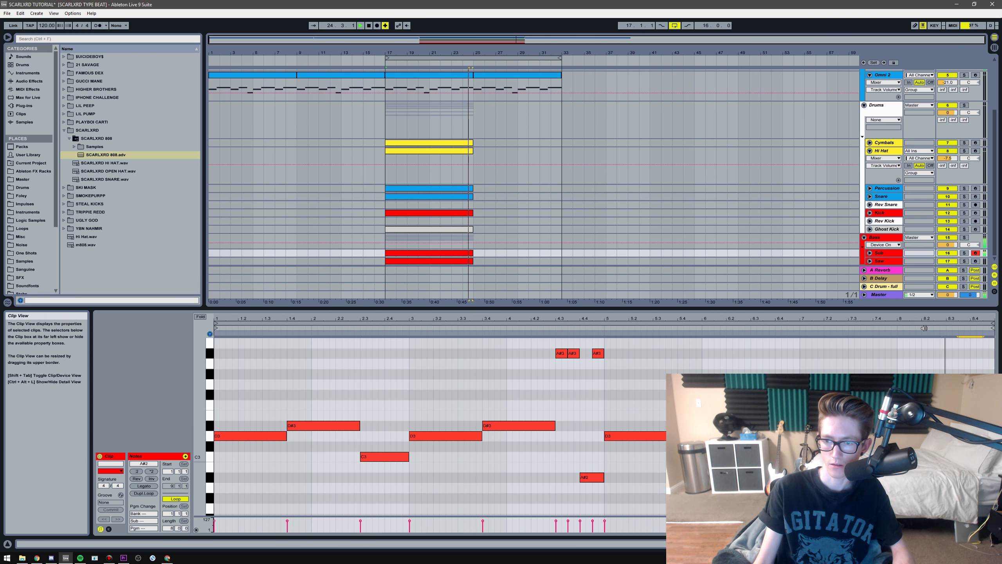
{"action": "key", "text": "space"}
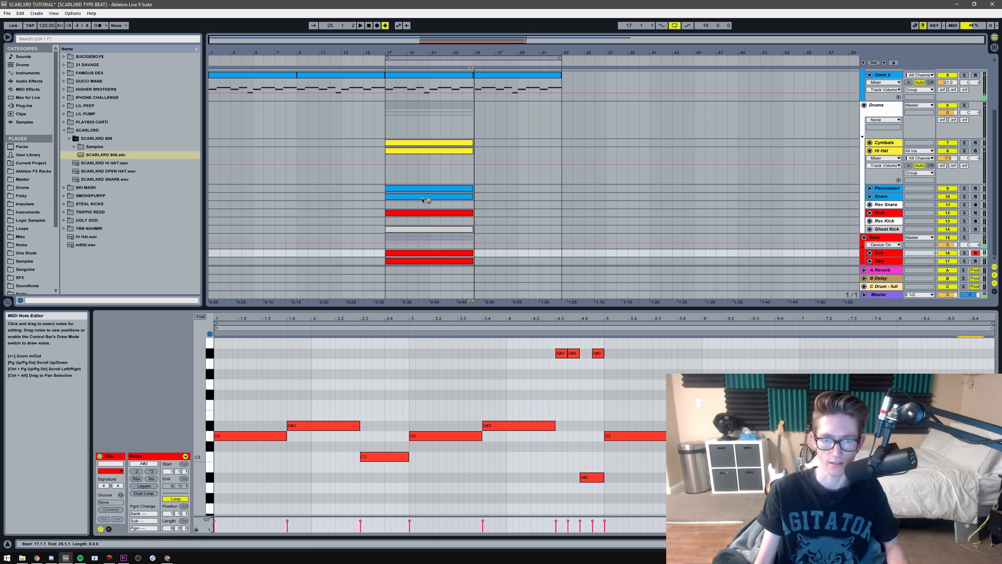
Step: Unfold the Sub track and duplicate its finished clip into bars 25 to 32
{"action": "left_click", "coordinate": [869, 252]}
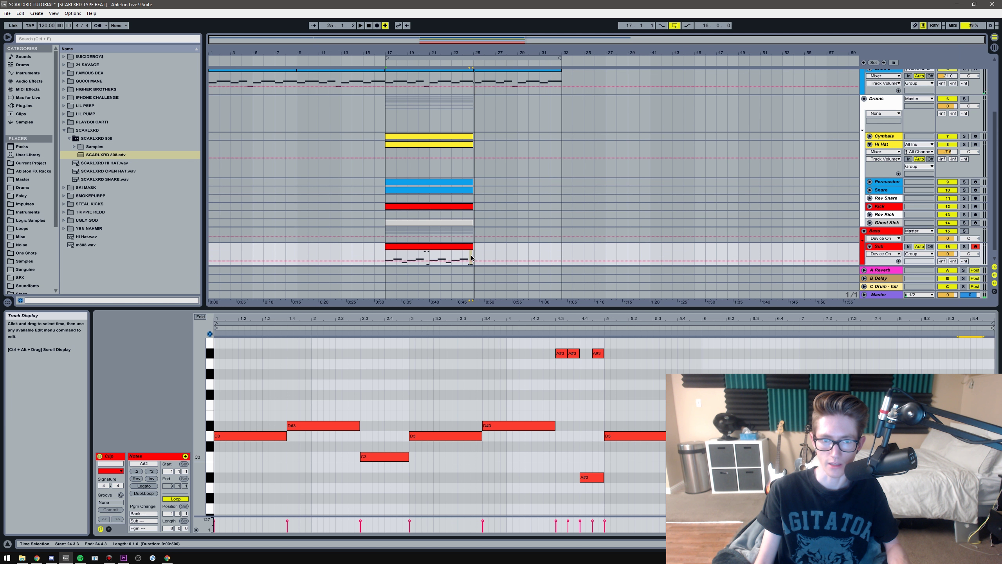
{"action": "left_click", "coordinate": [463, 252]}
{"action": "key", "text": "ctrl+d"}
{"action": "scroll", "coordinate": [463, 252], "scroll_direction": "down", "scroll_amount": 1}
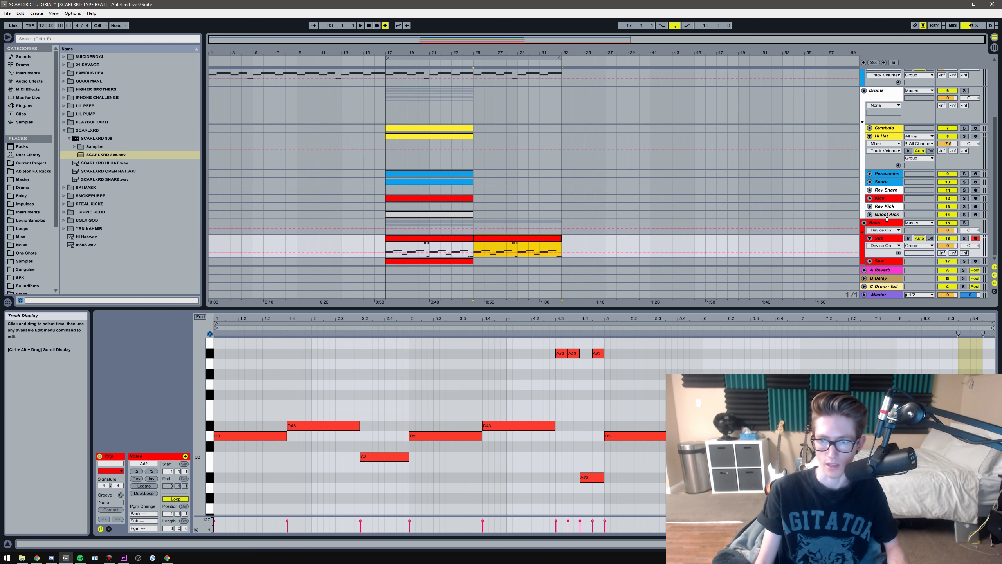
{"action": "left_click", "coordinate": [398, 197]}
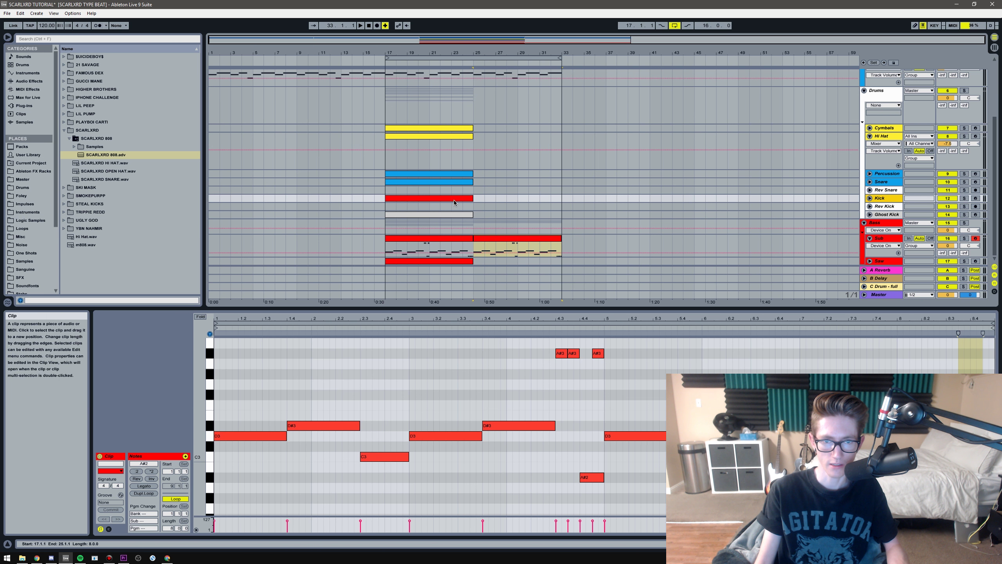
{"action": "left_click", "coordinate": [230, 343]}
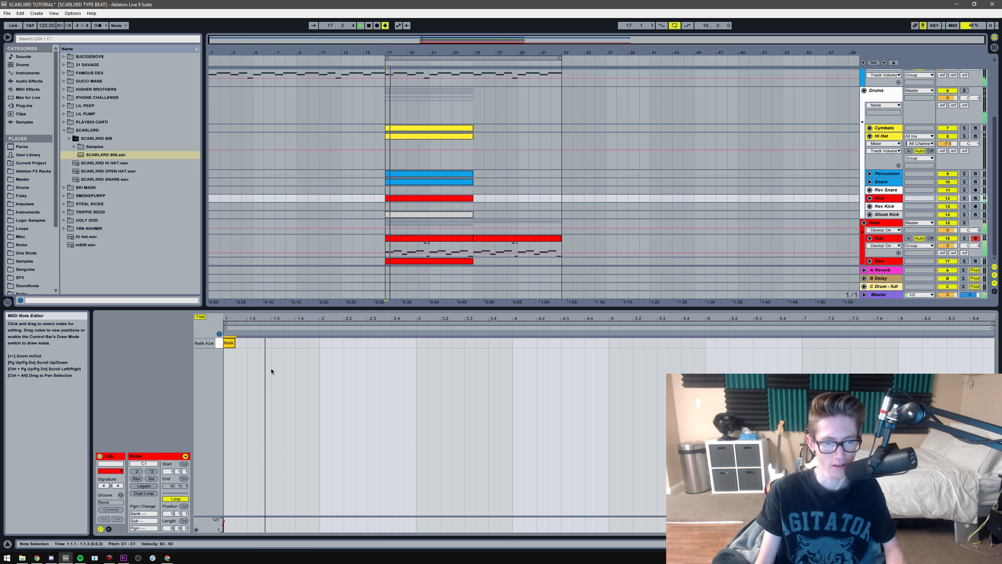
{"action": "double_click", "coordinate": [301, 344]}
{"action": "key", "text": "space"}
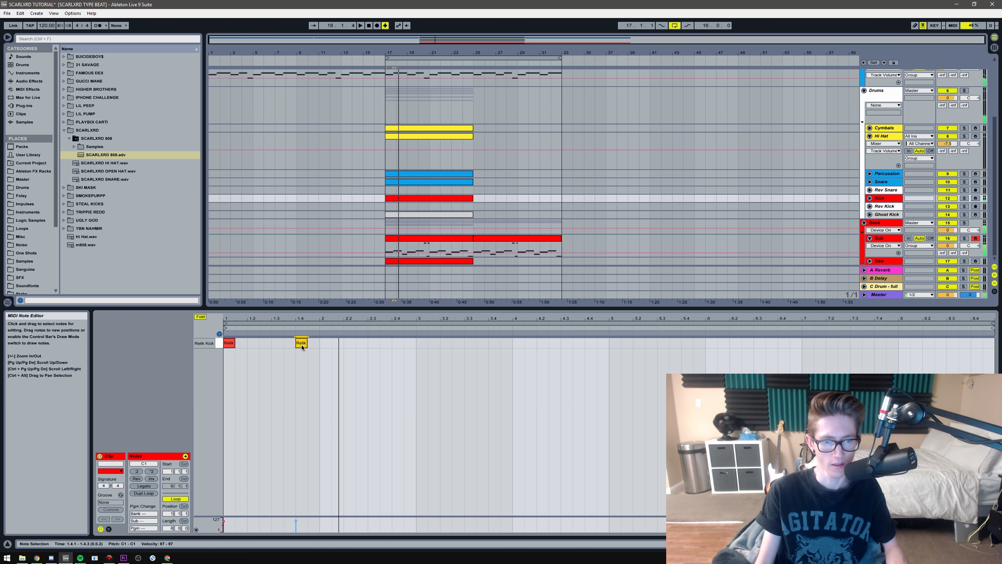
{"action": "mouse_move", "coordinate": [303, 343]}
{"action": "left_mouse_down"}
{"action": "mouse_move", "coordinate": [280, 345]}
{"action": "mouse_move", "coordinate": [285, 331]}
{"action": "mouse_move", "coordinate": [309, 334]}
{"action": "left_mouse_up"}
{"action": "left_click", "coordinate": [293, 375]}
{"action": "key", "text": "space"}
{"action": "key", "text": "ctrl+z"}
{"action": "key", "text": "ctrl+z"}
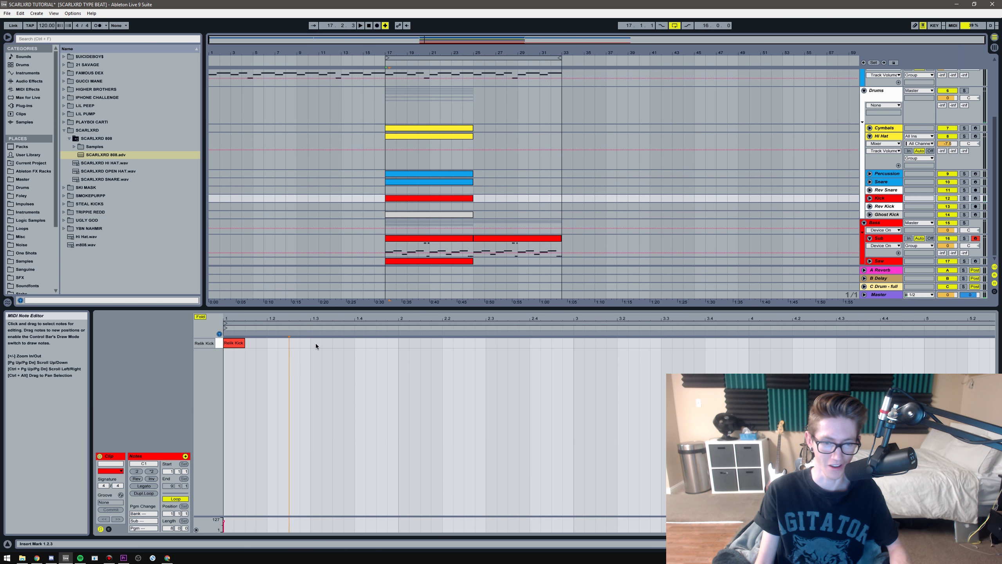
{"action": "key", "text": "space"}
{"action": "key", "text": "space"}
{"action": "left_click", "coordinate": [295, 345]}
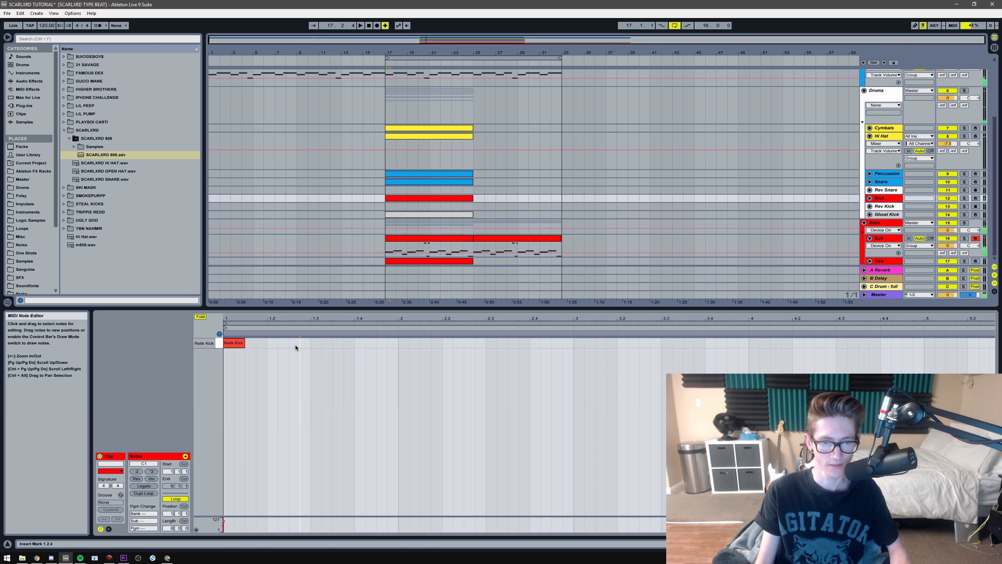
{"action": "key", "text": "ctrl+z"}
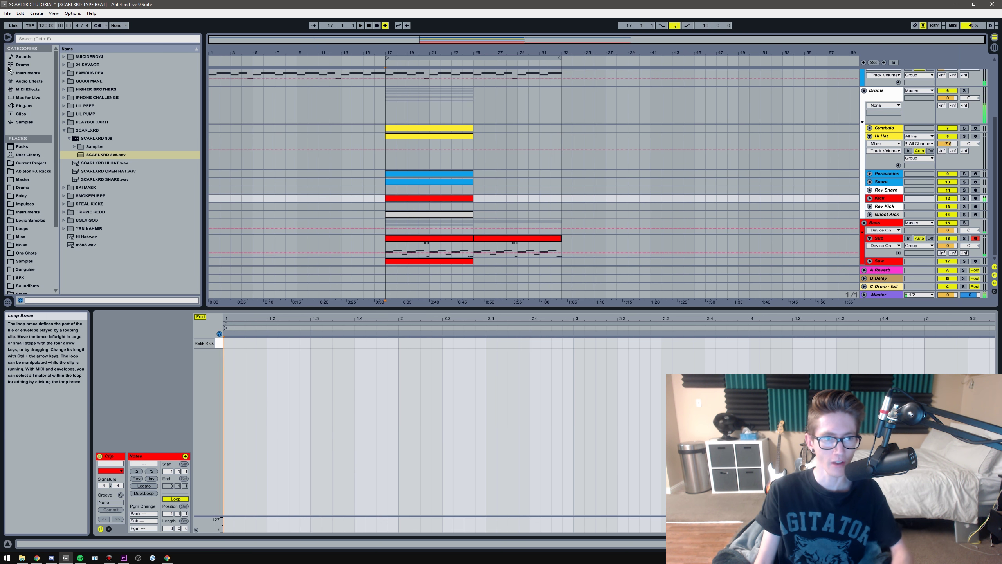
Step: Load SCARLXRD SNARE.wav onto the Main pad of the Snare track's Drum Rack
{"action": "left_click", "coordinate": [107, 182]}
{"action": "left_click", "coordinate": [885, 183]}
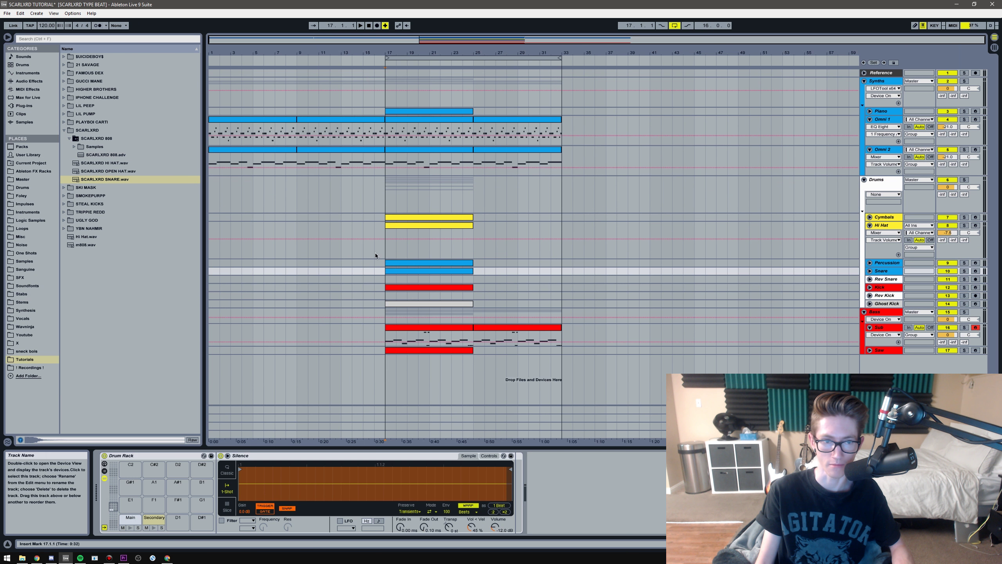
{"action": "left_click_drag", "start_coordinate": [91, 180], "coordinate": [97, 212]}
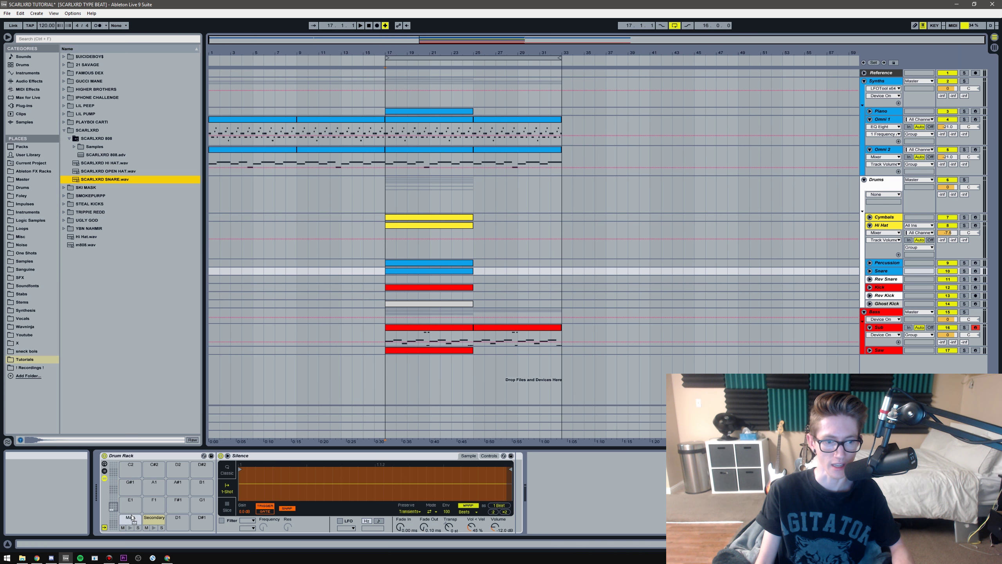
Step: Open the Snare clip, audition the snare sample, and place a half-beat Main hit on beat 3 of bar 1
{"action": "double_click", "coordinate": [423, 272]}
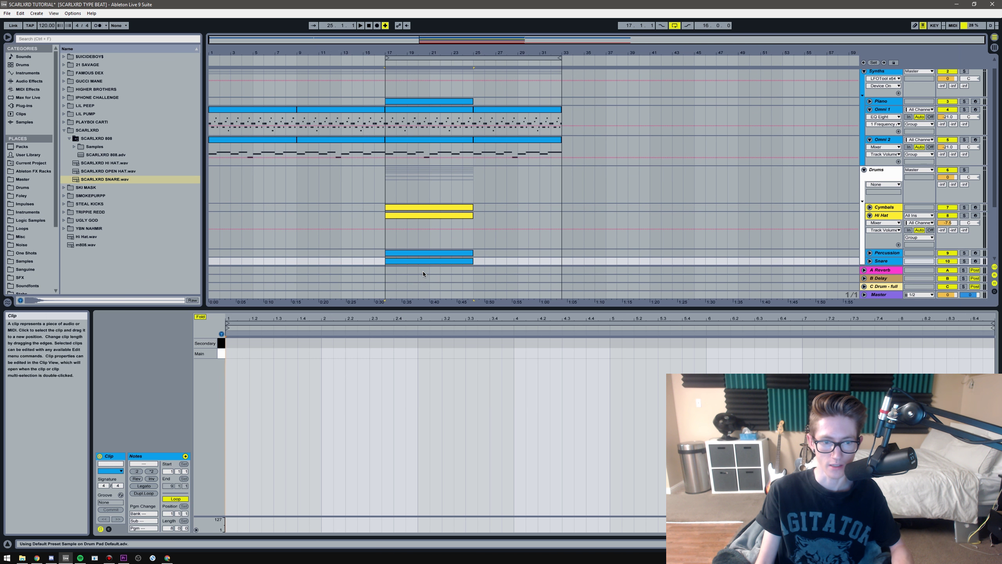
{"action": "left_click", "coordinate": [103, 180]}
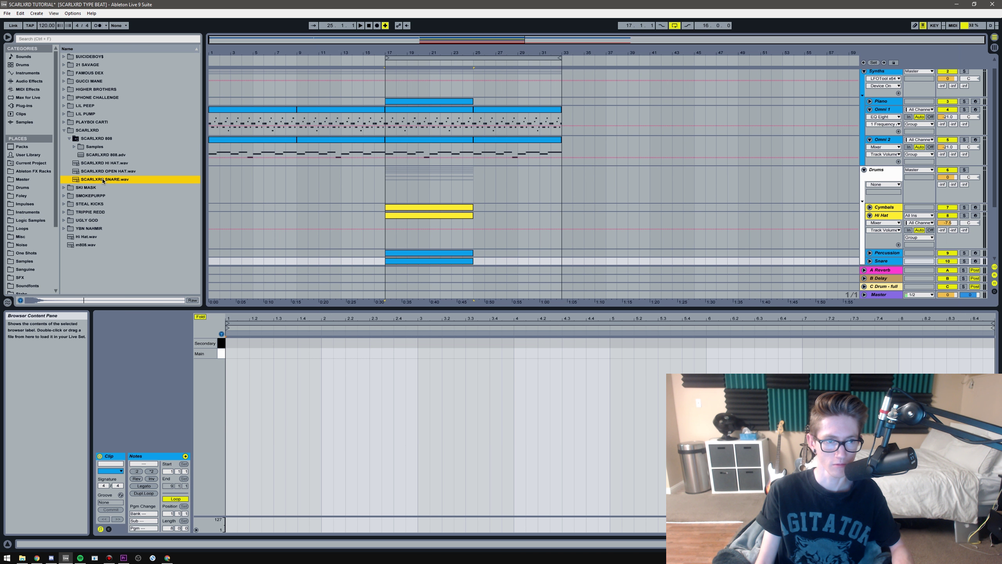
{"action": "scroll", "coordinate": [862, 222], "scroll_direction": "down", "scroll_amount": 2}
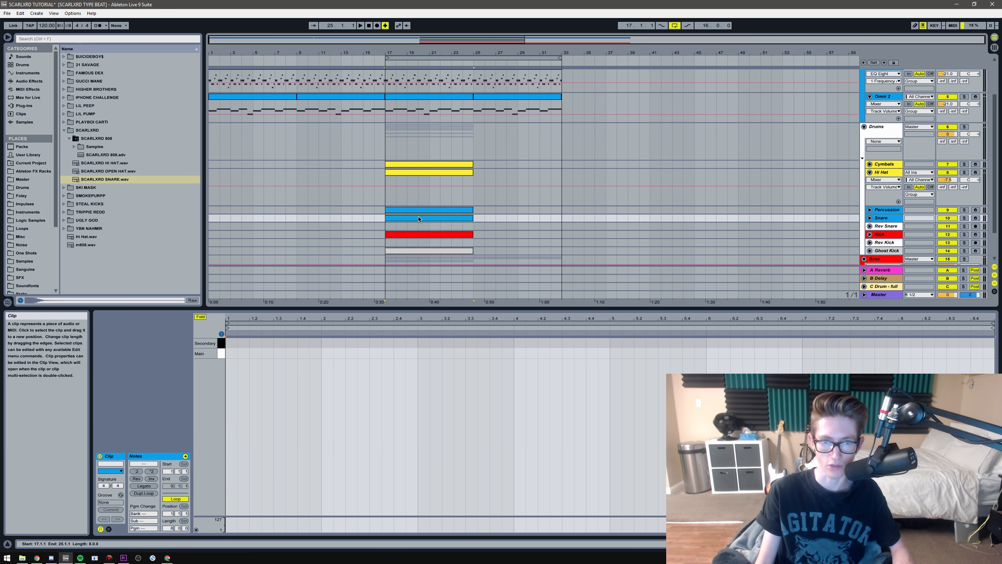
{"action": "double_click", "coordinate": [274, 349]}
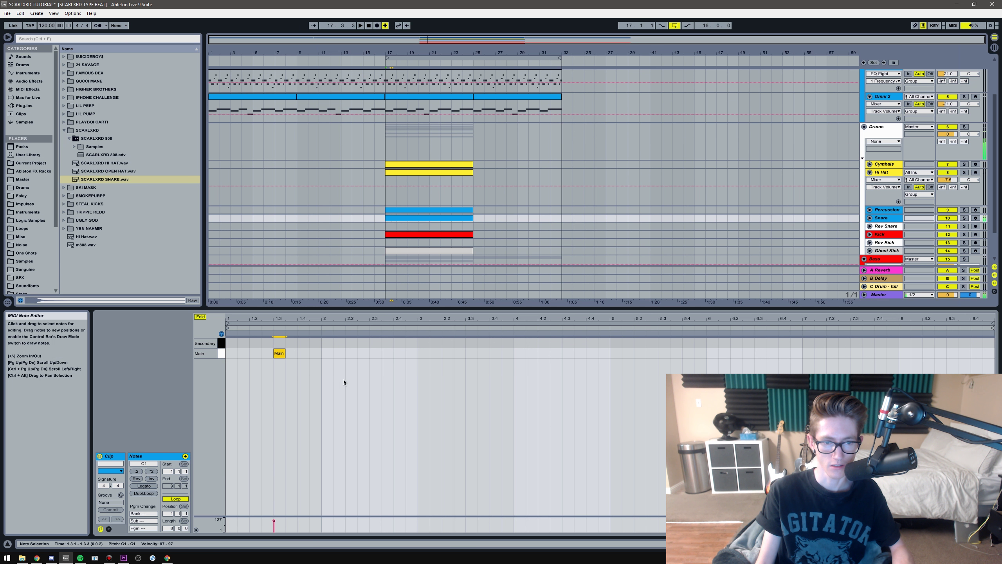
Step: Set the Snare track's volume to -4.5 dB and play the snare back
{"action": "left_click", "coordinate": [870, 219]}
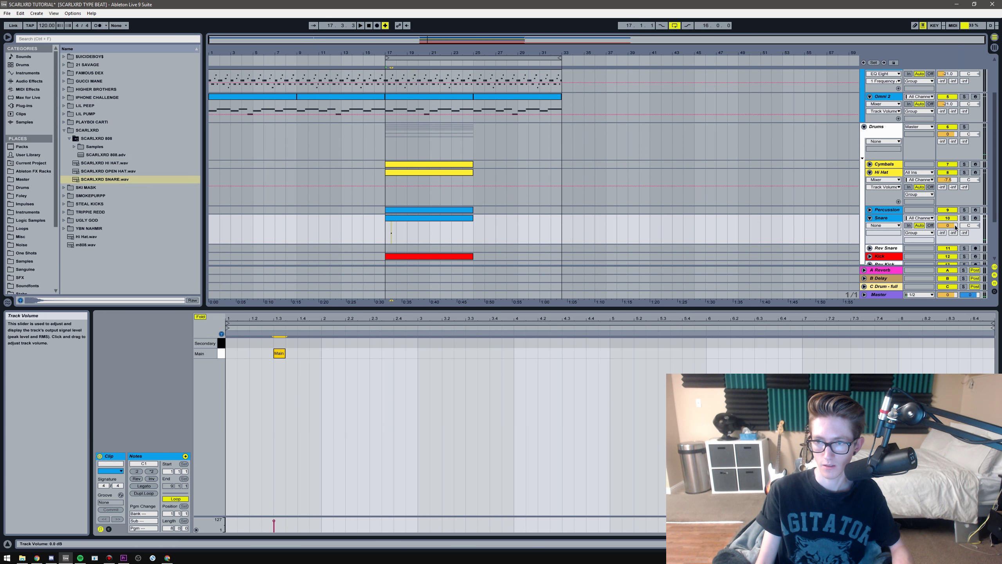
{"action": "type", "text": "-4.5"}
{"action": "key", "text": "Return"}
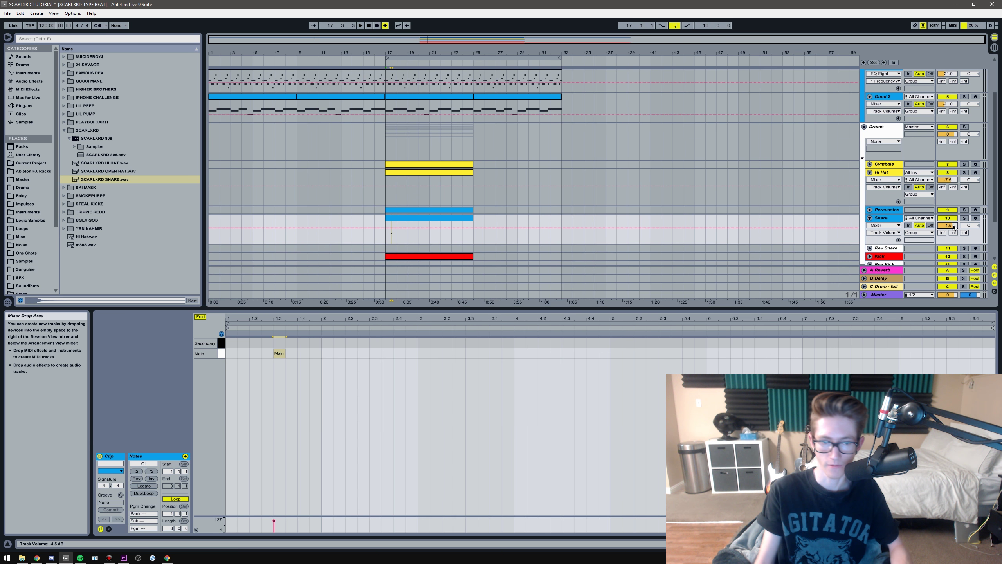
{"action": "key", "text": "space"}
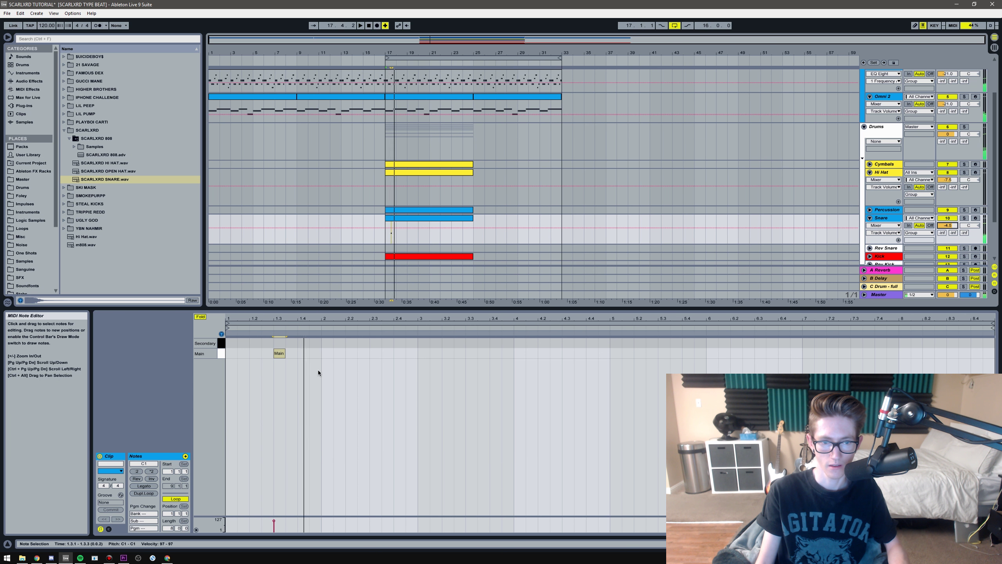
Step: Duplicate the Snare clip's bar 1 hit into bar 2
{"action": "key", "text": "space"}
{"action": "left_click_drag", "start_coordinate": [318, 370], "coordinate": [220, 351]}
{"action": "key", "text": "ctrl+d"}
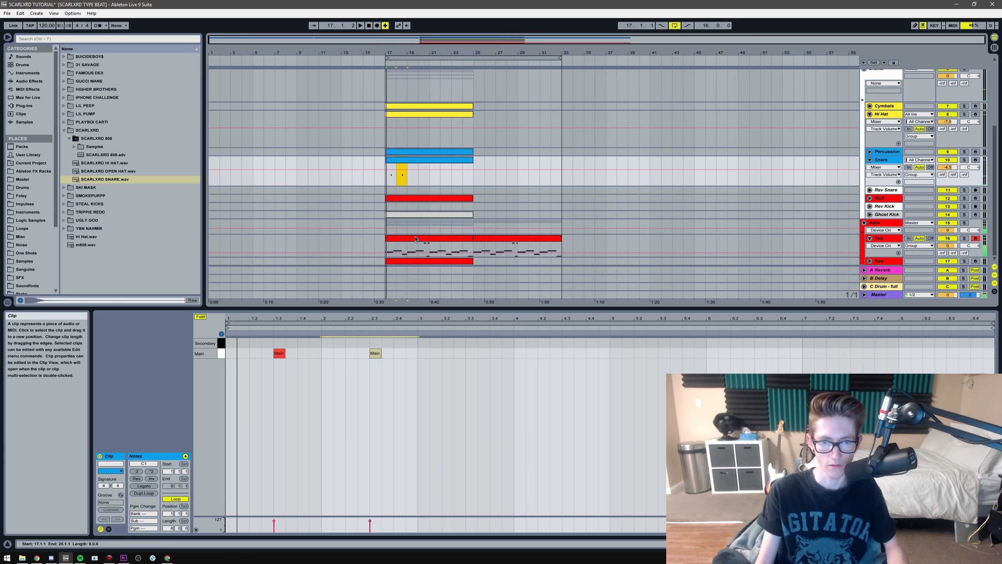
Step: Open the Kick clip, place a kick on the first beat of bar 1, and play it back briefly
{"action": "scroll", "coordinate": [402, 234], "scroll_direction": "down", "scroll_amount": 3}
{"action": "double_click", "coordinate": [403, 198]}
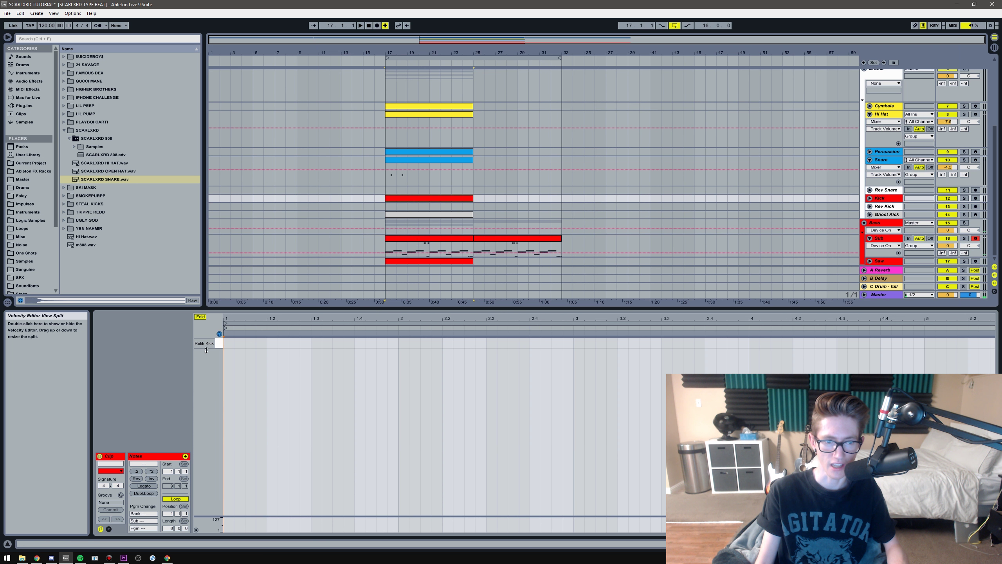
{"action": "double_click", "coordinate": [228, 343]}
{"action": "key", "text": "space"}
{"action": "key", "text": "space"}
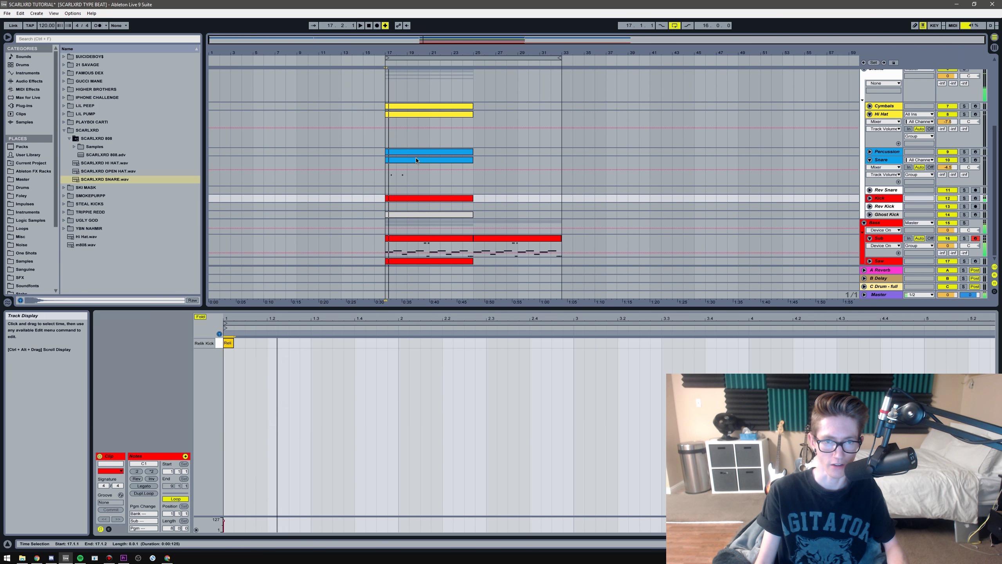
Step: Repeat the Snare clip's two-bar pattern through bars 3 to 8
{"action": "double_click", "coordinate": [403, 160]}
{"action": "left_click_drag", "start_coordinate": [422, 365], "coordinate": [226, 354]}
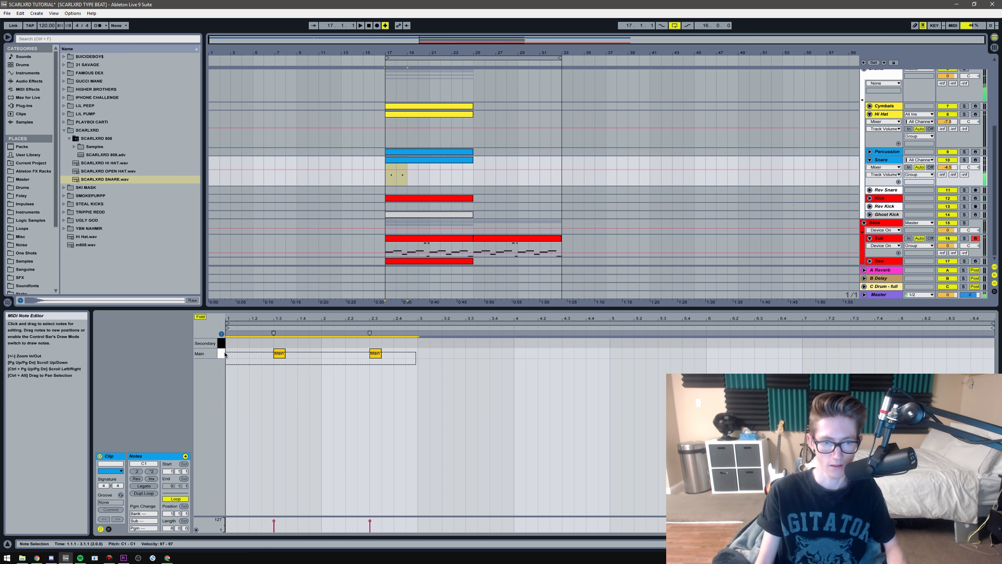
{"action": "key", "text": "ctrl+d"}
{"action": "key", "text": "ctrl+d"}
{"action": "key", "text": "ctrl+d"}
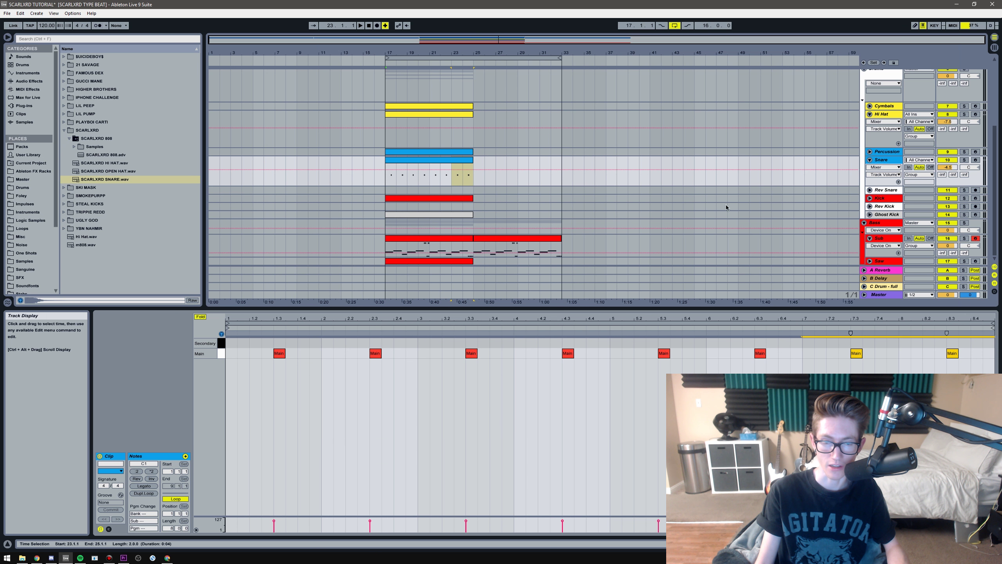
Step: Duplicate the full Snare clip into bars 25 to 32 while playing the beat back
{"action": "key", "text": "space"}
{"action": "left_click", "coordinate": [446, 159]}
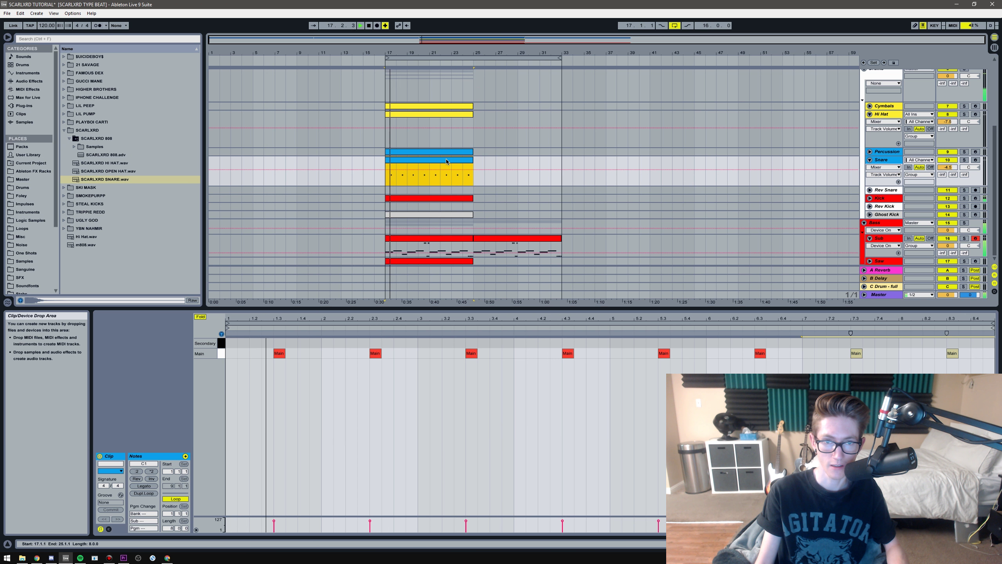
{"action": "key", "text": "ctrl+d"}
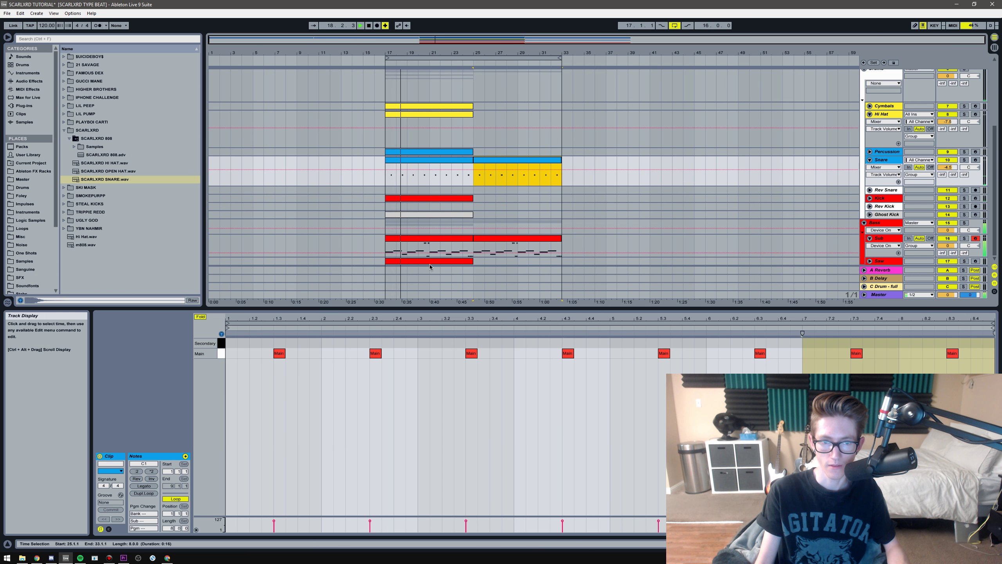
Step: Open the Kick clip and try a roll of four very short kicks from 1.2.4 to 1.3
{"action": "left_click", "coordinate": [398, 198]}
{"action": "key", "text": "space"}
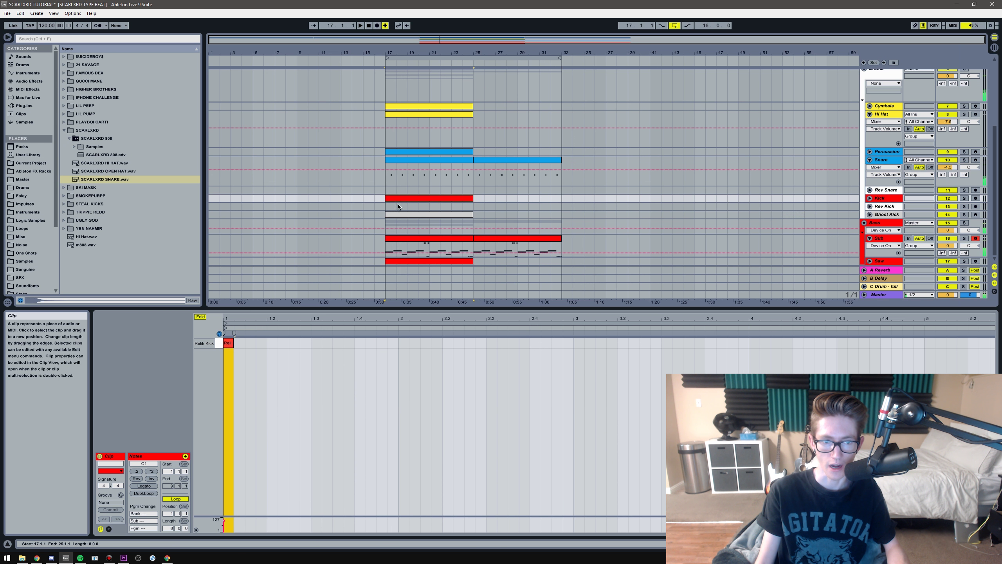
{"action": "double_click", "coordinate": [303, 342]}
{"action": "key", "text": "plus"}
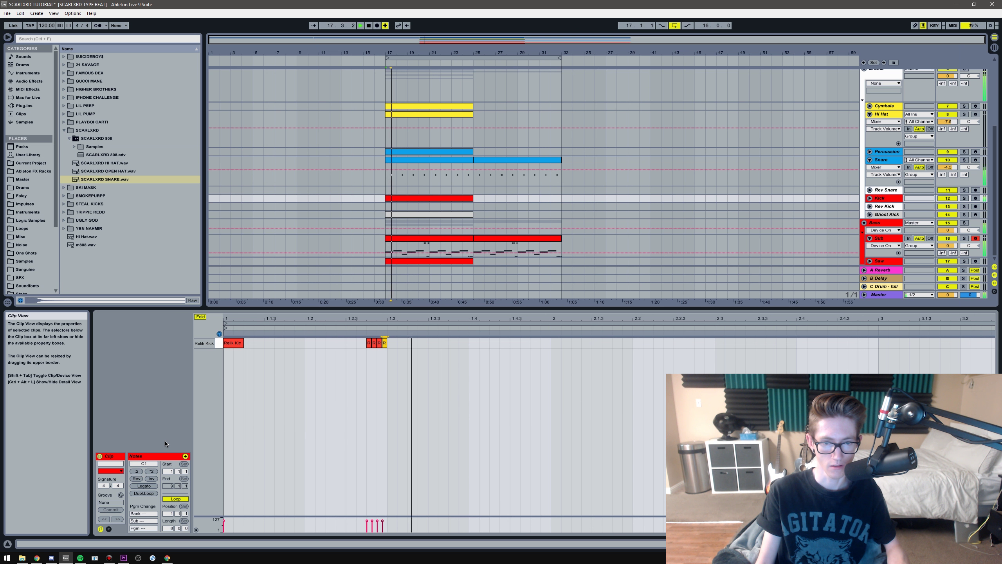
{"action": "left_click_drag", "start_coordinate": [370, 341], "coordinate": [370, 344]}
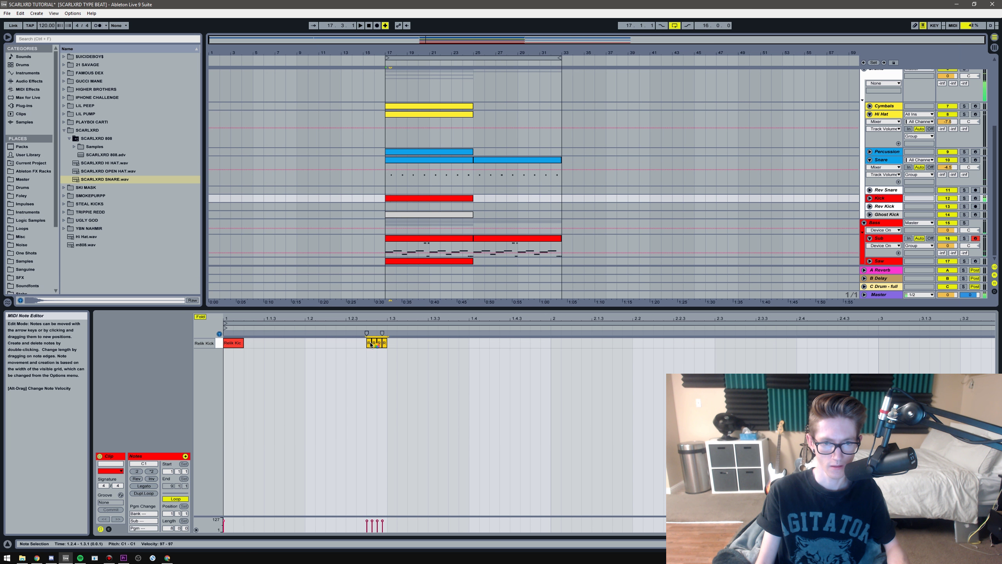
{"action": "key", "text": "space"}
Step: Replace the short kick roll with four longer, evenly spaced kicks from 1.2.3 to 1.3 and play it back
{"action": "left_click_drag", "start_coordinate": [398, 363], "coordinate": [354, 335]}
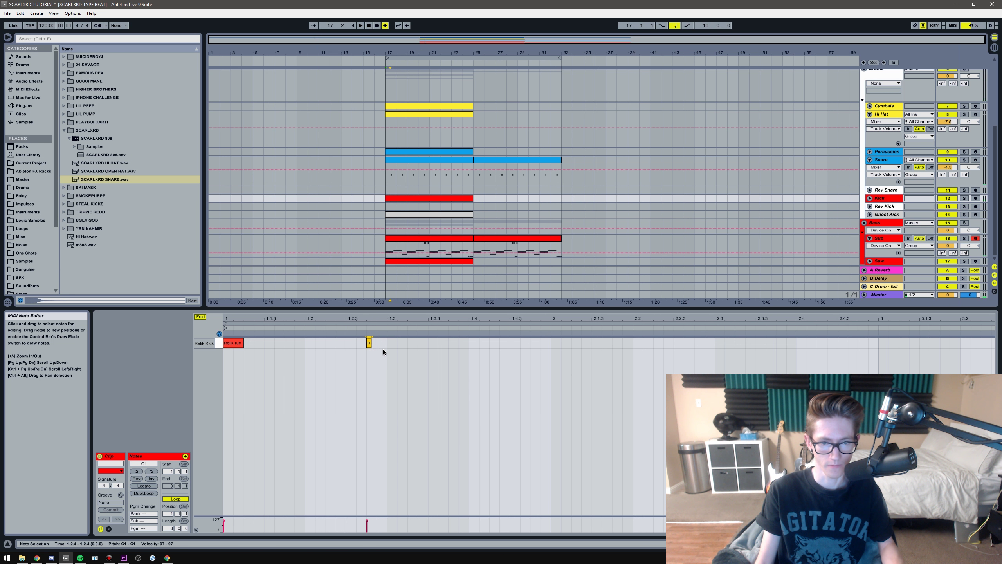
{"action": "left_click_drag", "start_coordinate": [371, 344], "coordinate": [351, 344]}
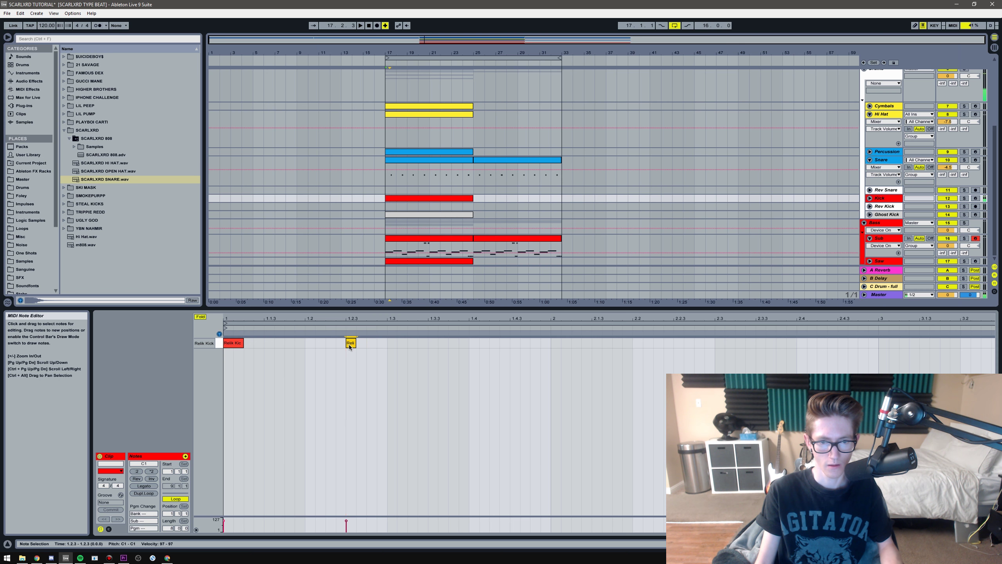
{"action": "key", "text": "ctrl+d"}
{"action": "key", "text": "ctrl+d"}
{"action": "key", "text": "ctrl+d"}
{"action": "key", "text": "space"}
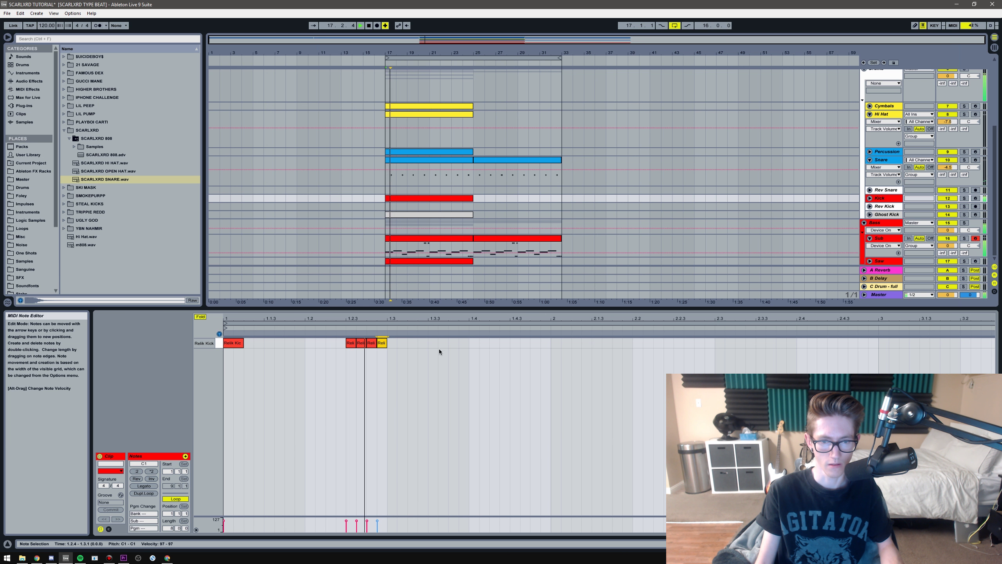
Step: Add a kick after the roll, position it at 1.4, and listen to the pattern
{"action": "double_click", "coordinate": [421, 343]}
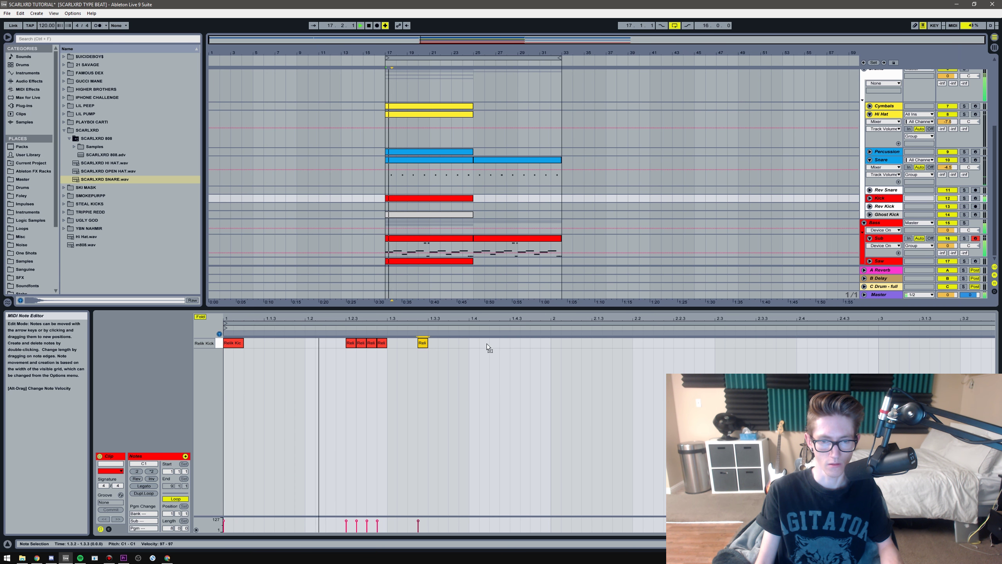
{"action": "left_click_drag", "start_coordinate": [420, 344], "coordinate": [359, 318]}
{"action": "key", "text": "space"}
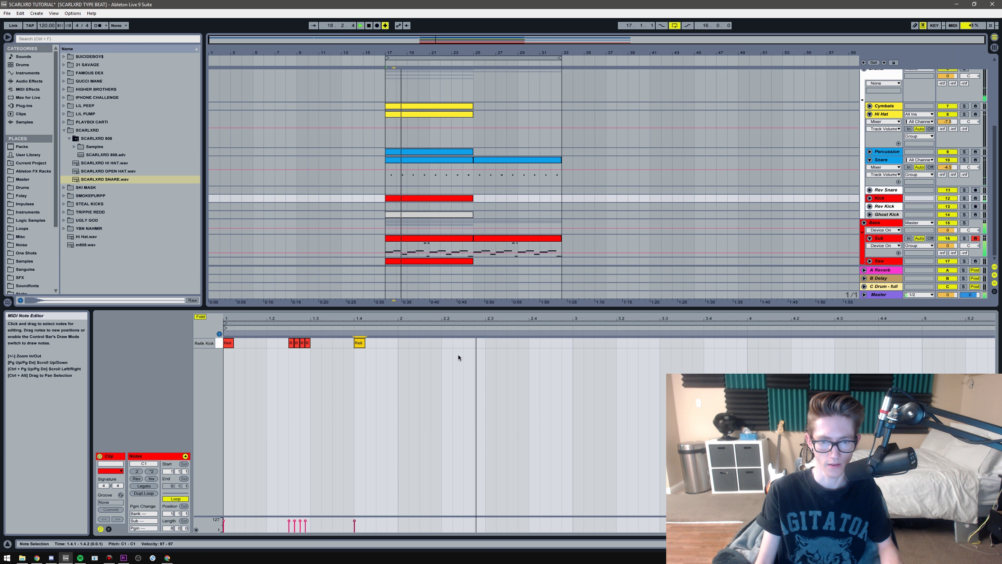
Step: Place a kick at 2.3 in the Kick clip and play the pattern back
{"action": "double_click", "coordinate": [491, 342]}
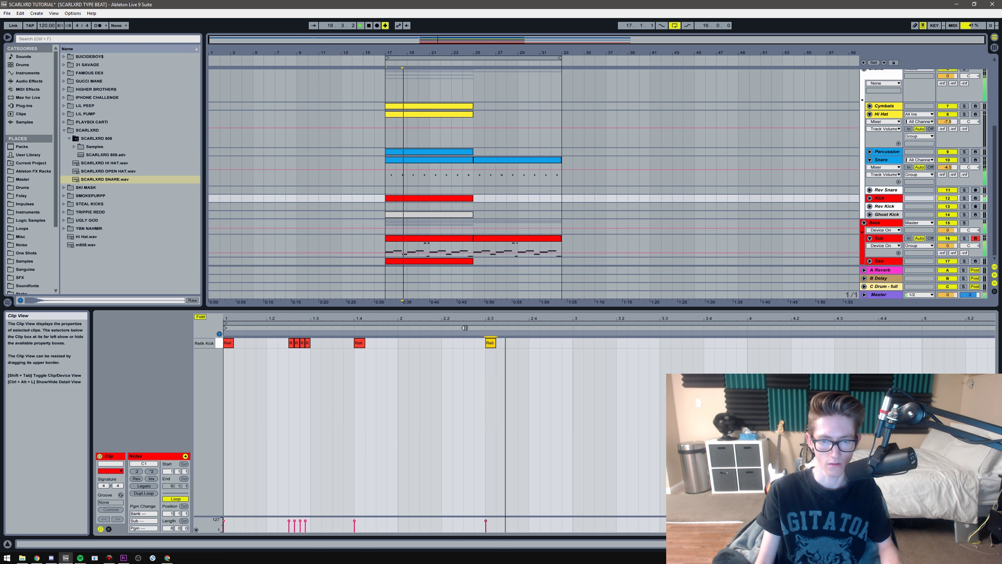
{"action": "key", "text": "space"}
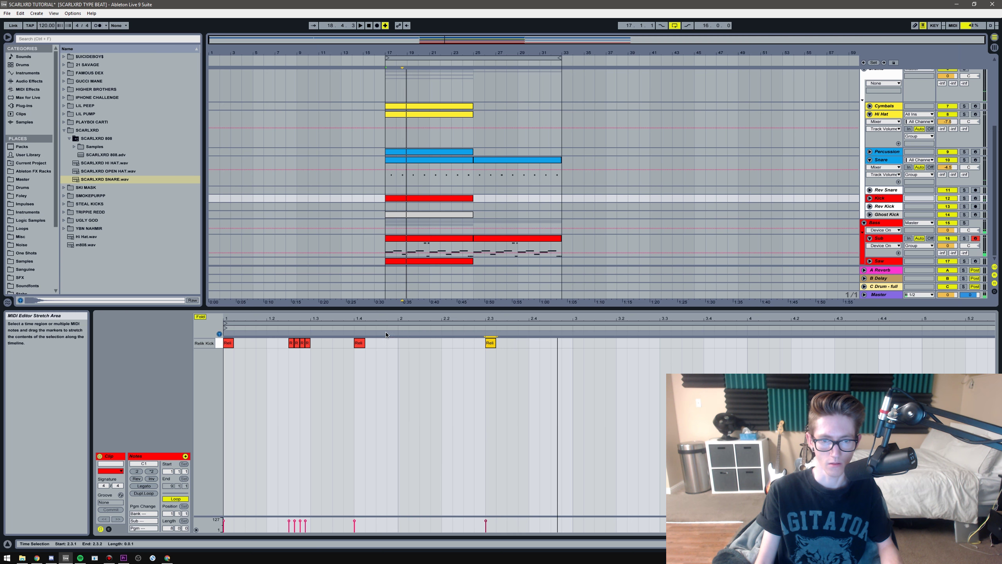
{"action": "key", "text": "space"}
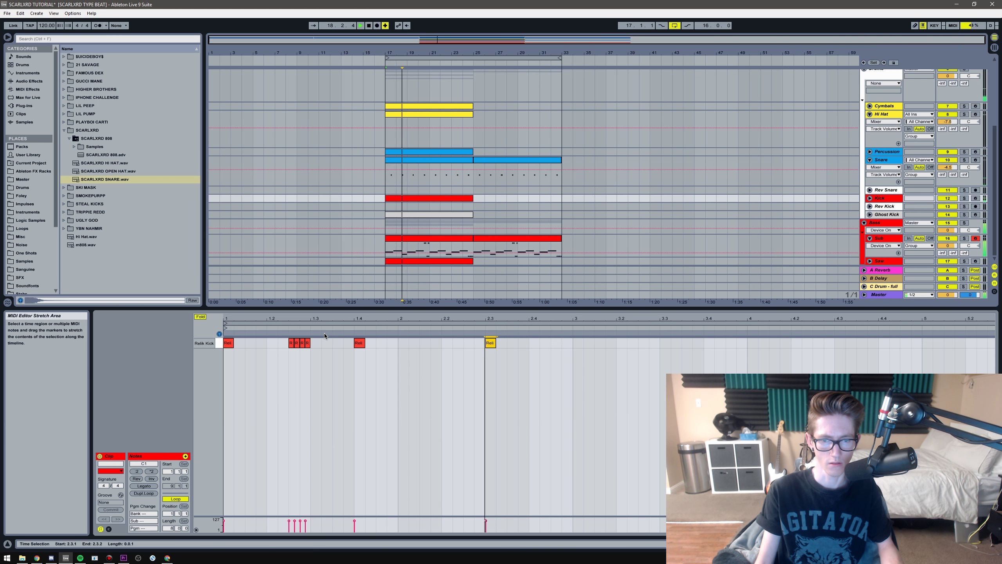
{"action": "key", "text": "space"}
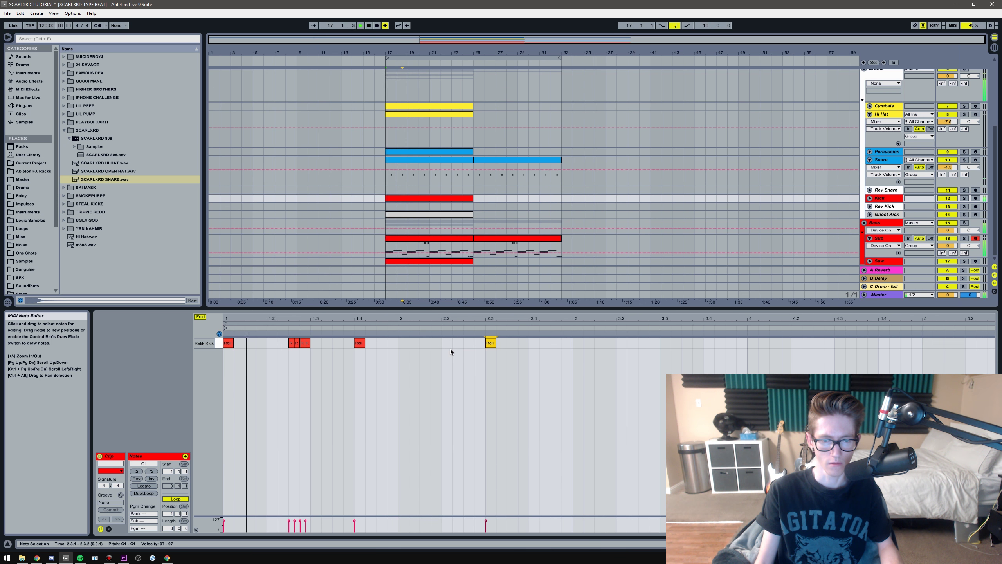
Step: Add a kick at 1.3.3, between the roll and the 1.4 kick, and play the two bars back
{"action": "left_click", "coordinate": [328, 347]}
{"action": "key", "text": "space"}
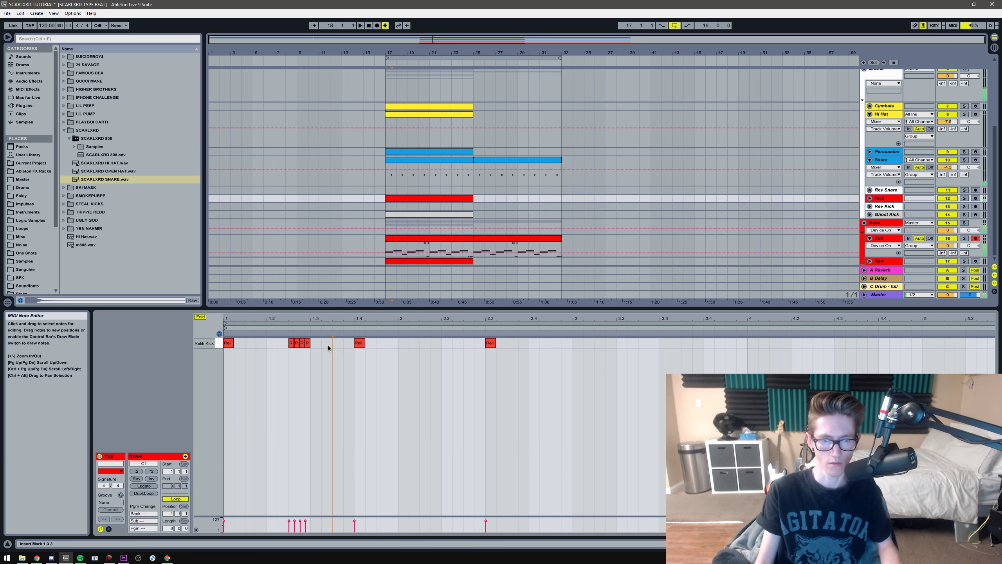
{"action": "double_click", "coordinate": [329, 343]}
{"action": "key", "text": "space"}
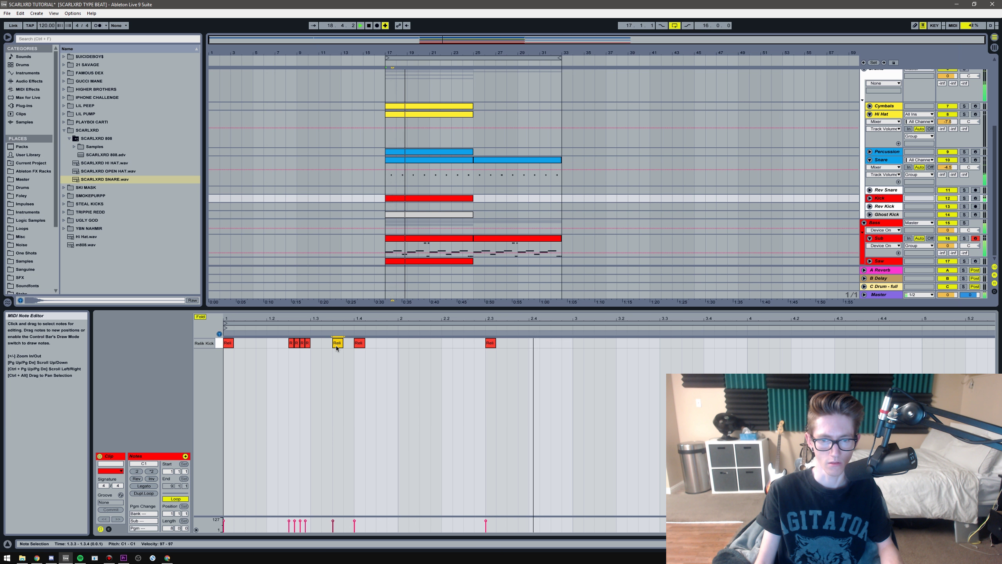
{"action": "key", "text": "space"}
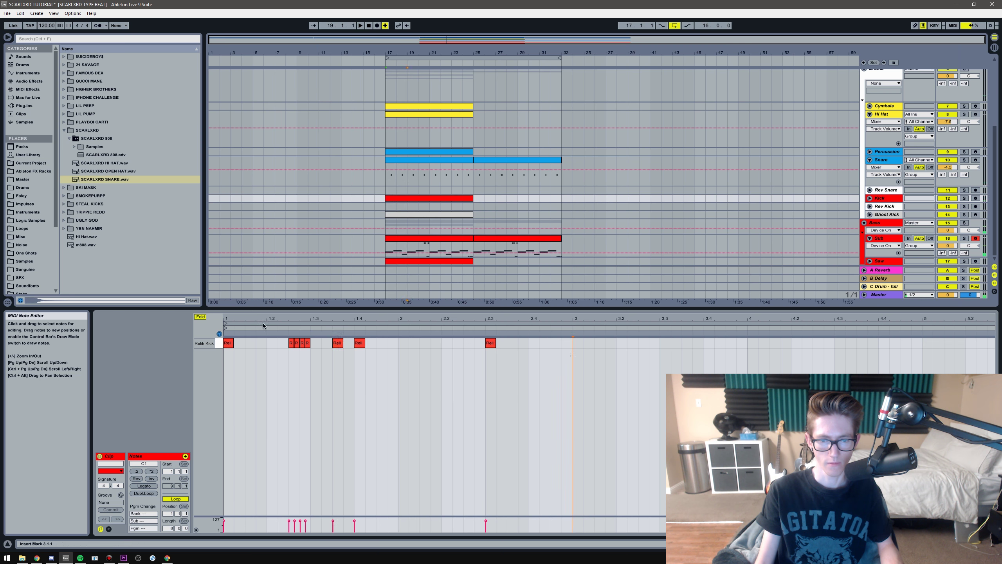
Step: Duplicate the two-bar kick pattern into bars 3 and 4, and add extra kicks at 4.3.3 and 4.4
{"action": "key", "text": "ctrl+a"}
{"action": "key", "text": "ctrl+d"}
{"action": "key", "text": "space"}
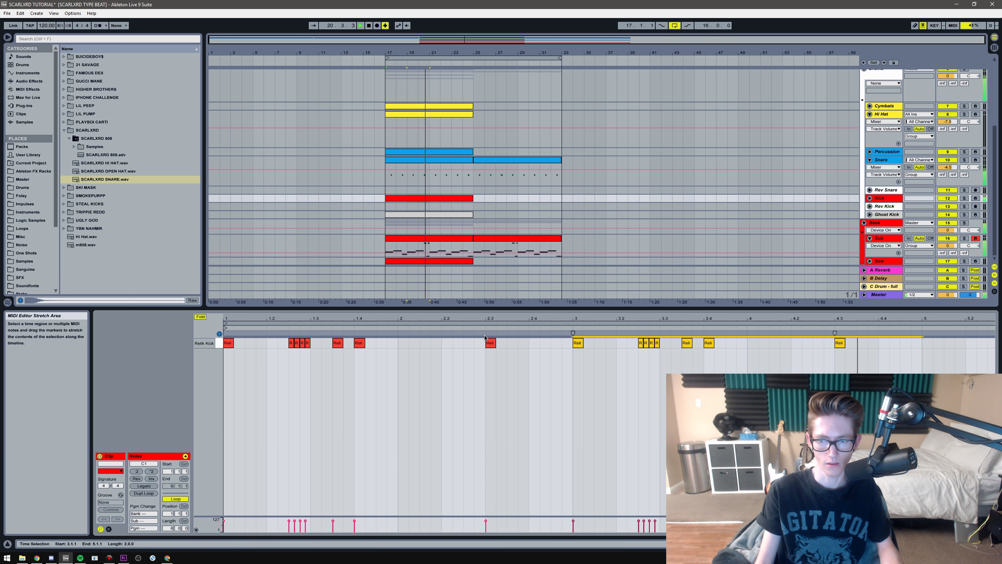
{"action": "left_click", "coordinate": [856, 346]}
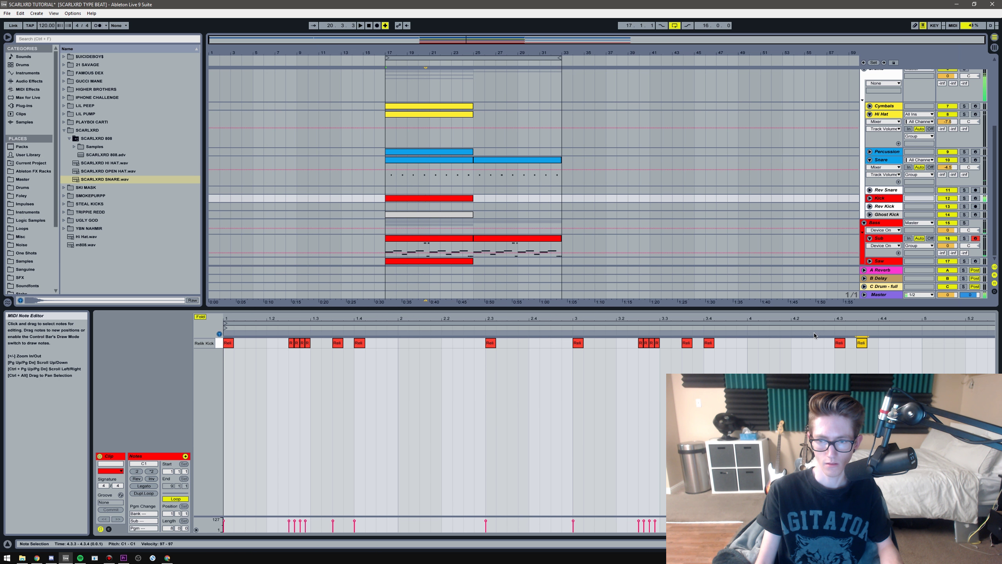
{"action": "left_click", "coordinate": [826, 329]}
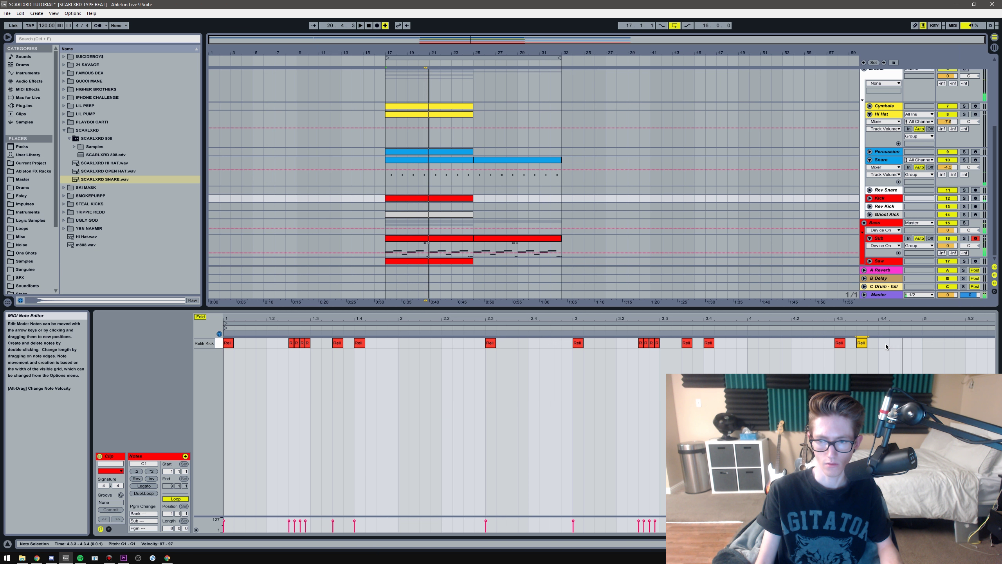
{"action": "left_click", "coordinate": [826, 329]}
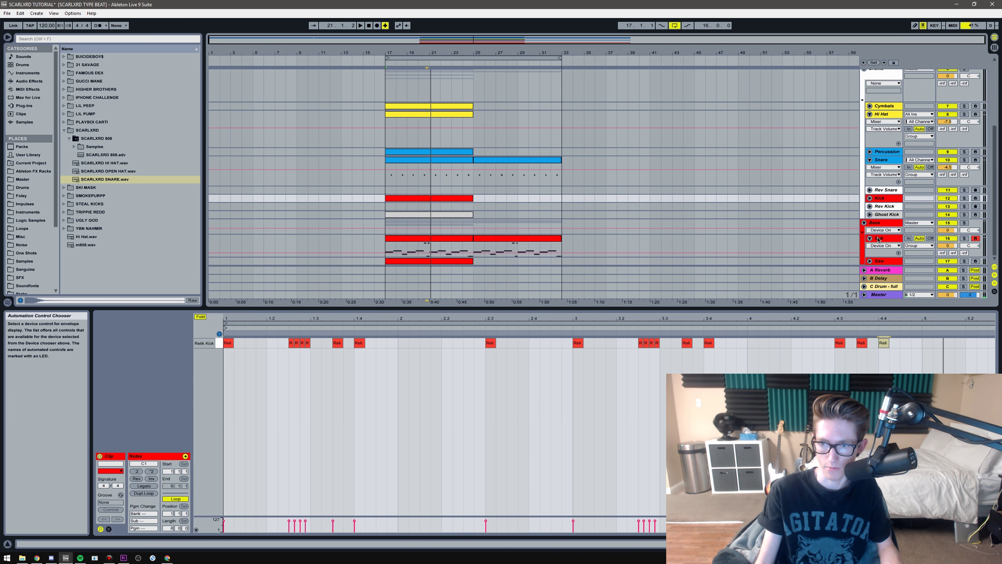
Step: Show the mixer, play the beat, and raise the HuGe Kick sample's volume to -8 dB on the Kick track
{"action": "key", "text": "Tab"}
{"action": "left_click_drag", "start_coordinate": [628, 302], "coordinate": [775, 308]}
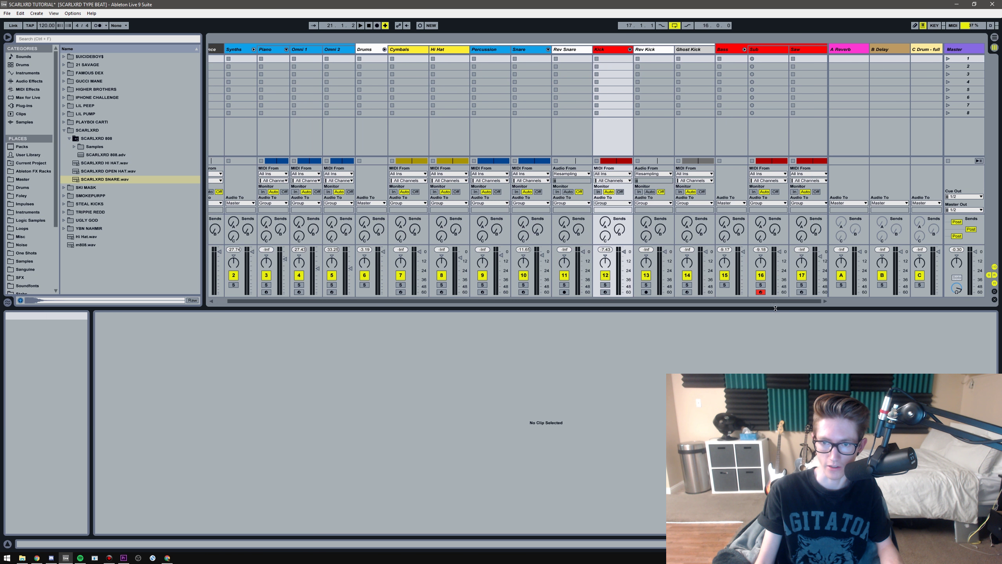
{"action": "key", "text": "space"}
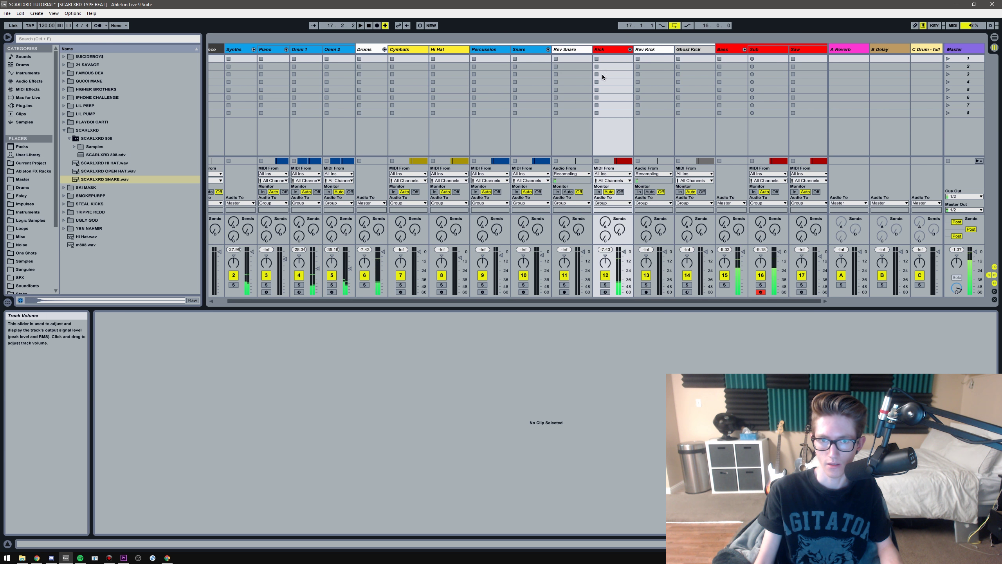
{"action": "left_click", "coordinate": [619, 50]}
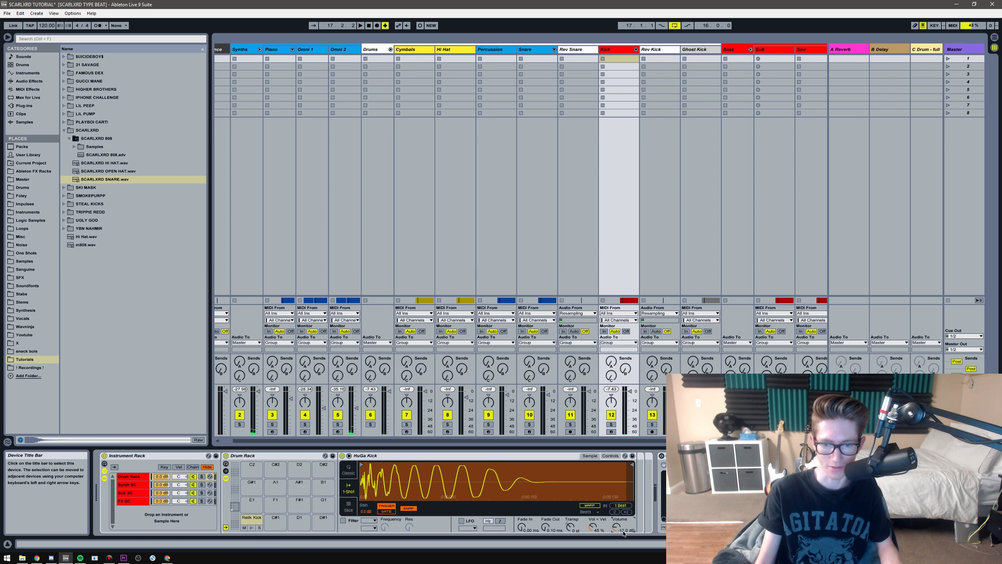
{"action": "left_click_drag", "start_coordinate": [623, 531], "coordinate": [623, 522]}
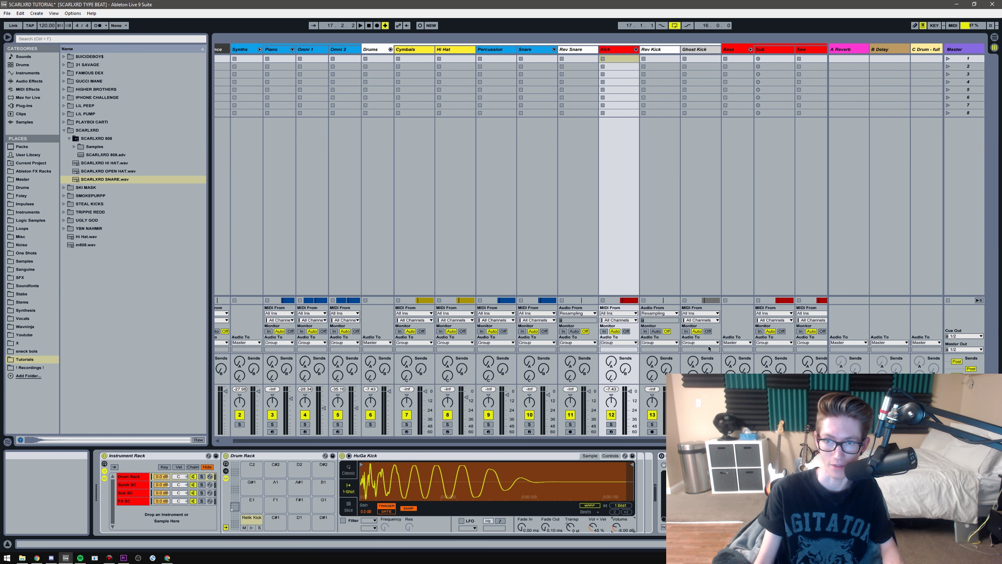
Step: Set the Sub track's volume to 2.0 dB and check the balance during playback
{"action": "left_click", "coordinate": [771, 50]}
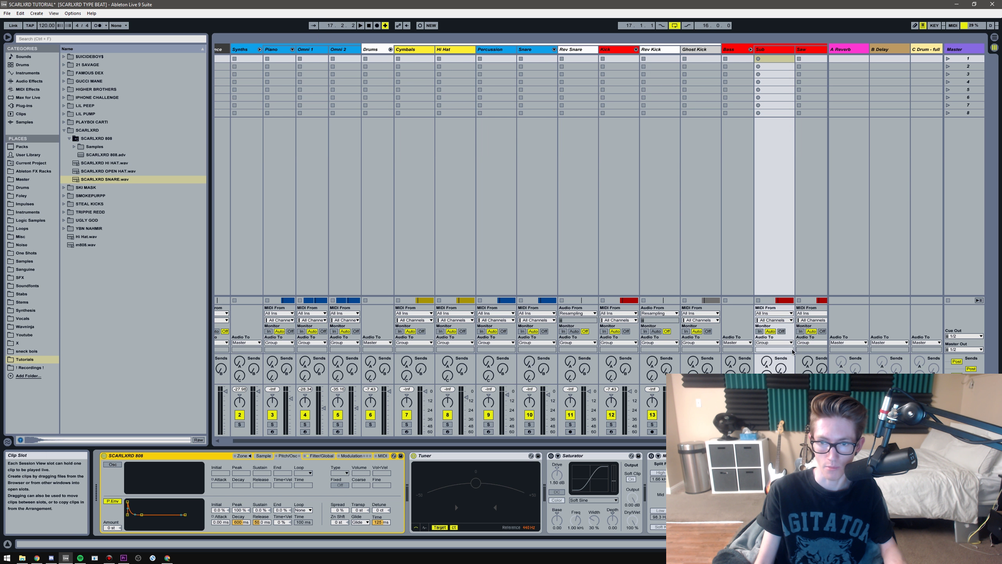
{"action": "key", "text": "space"}
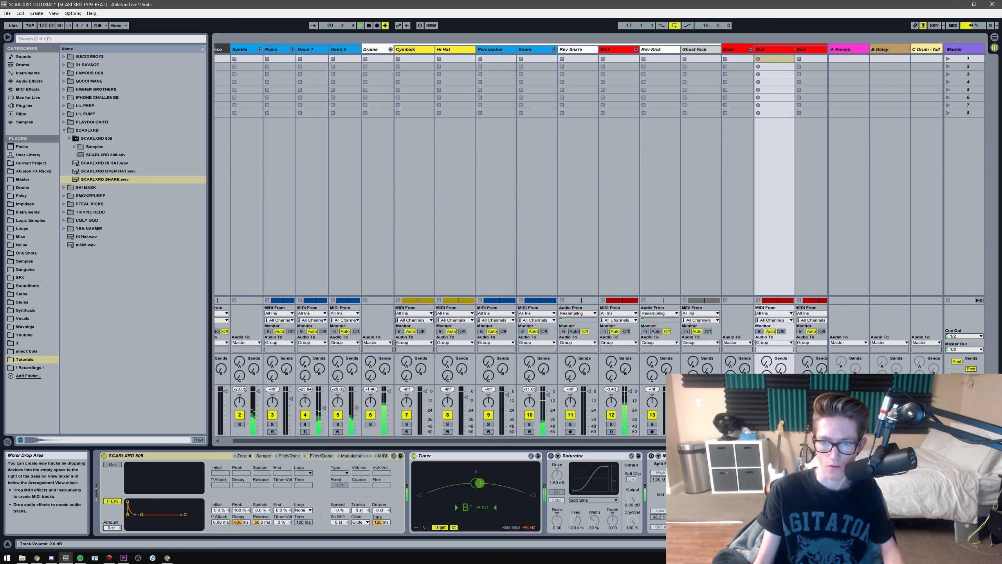
{"action": "key", "text": "space"}
Step: Return to the arrangement, duplicate the Kick track's four-bar section from bar 17 to bar 21, and play from there
{"action": "key", "text": "Tab"}
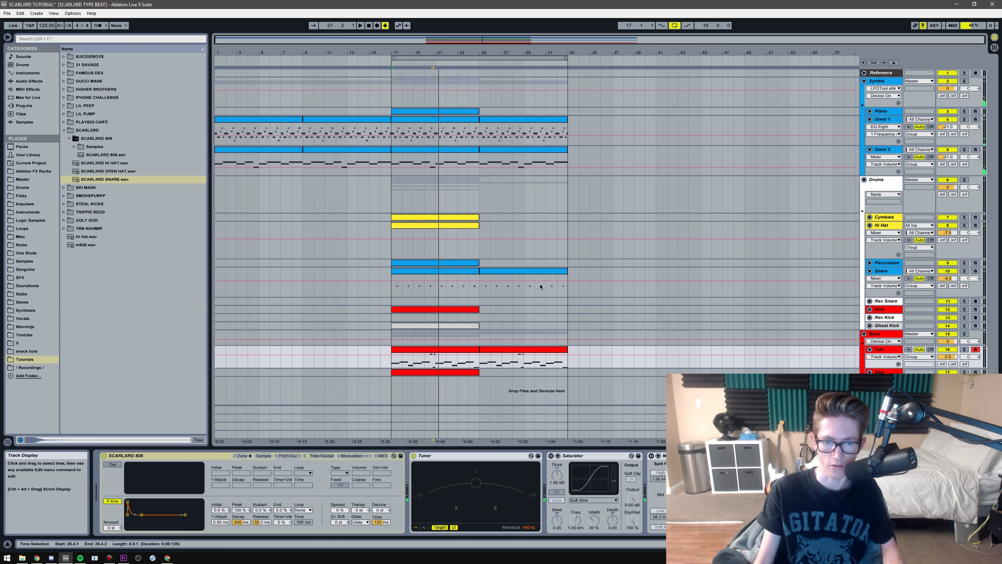
{"action": "left_click", "coordinate": [870, 310]}
{"action": "left_click", "coordinate": [438, 319]}
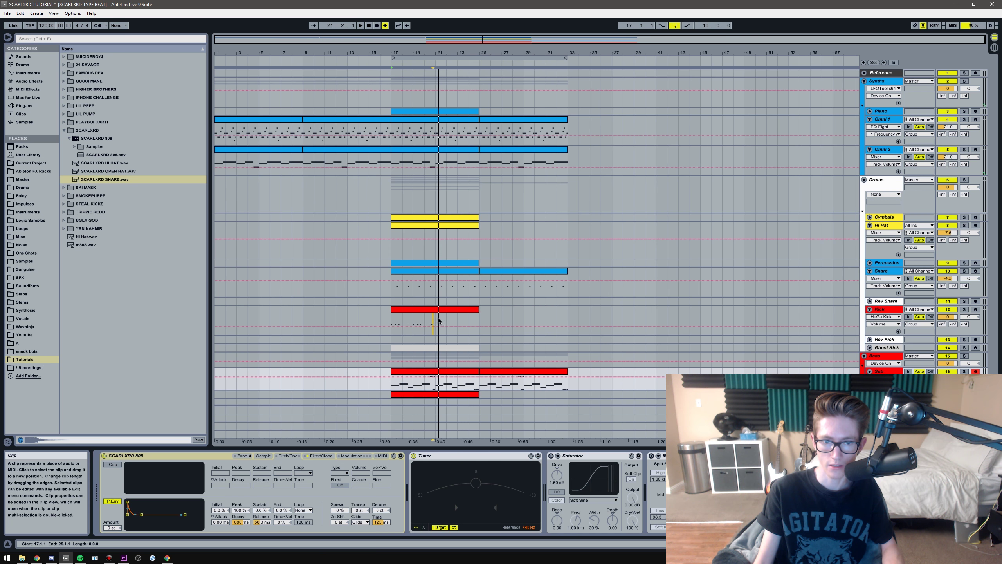
{"action": "left_click_drag", "start_coordinate": [410, 323], "coordinate": [394, 325]}
{"action": "key", "text": "ctrl+d"}
{"action": "left_click", "coordinate": [435, 326]}
{"action": "key", "text": "space"}
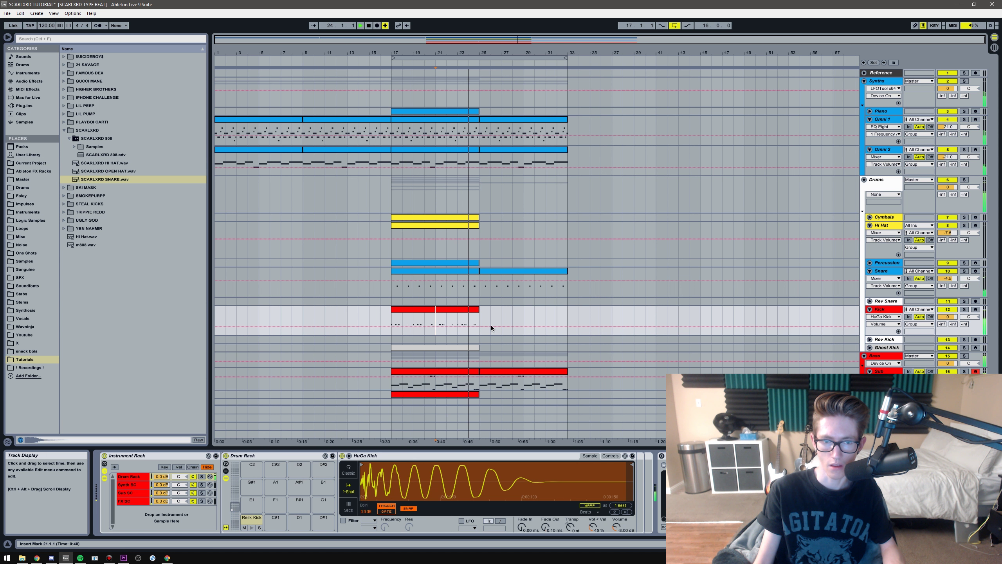
Step: Open the second Kick clip, remove its kick at 4.4, place one at 4.4.3, and play it back
{"action": "double_click", "coordinate": [466, 310]}
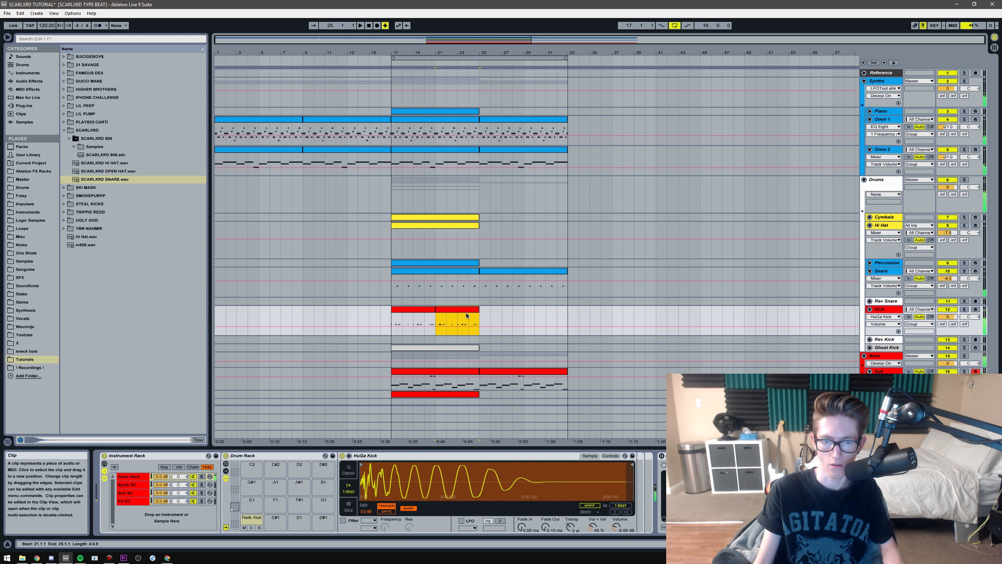
{"action": "key", "text": "space"}
{"action": "key", "text": "Delete"}
{"action": "left_click", "coordinate": [825, 323]}
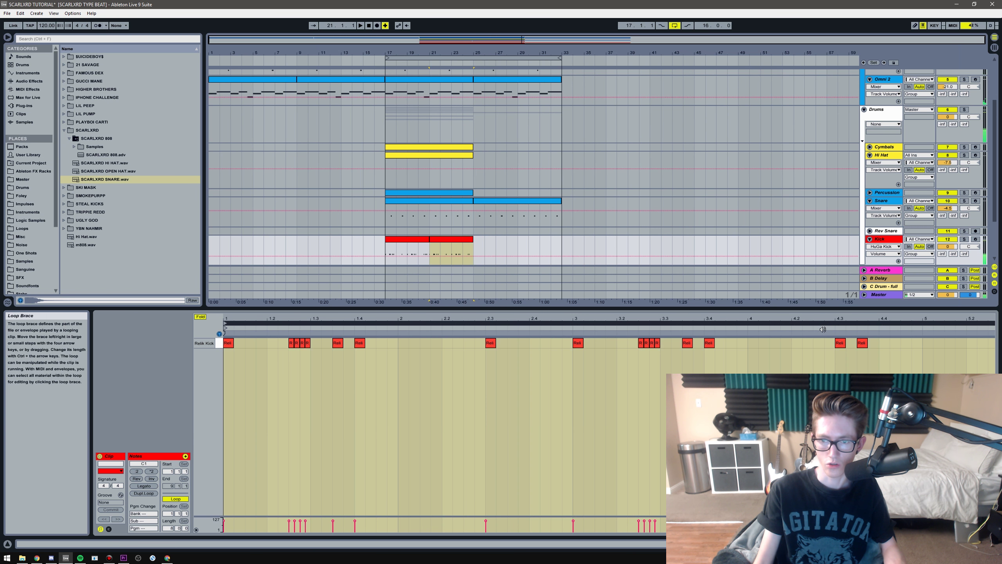
{"action": "left_click", "coordinate": [825, 329]}
{"action": "key", "text": "space"}
{"action": "double_click", "coordinate": [905, 342]}
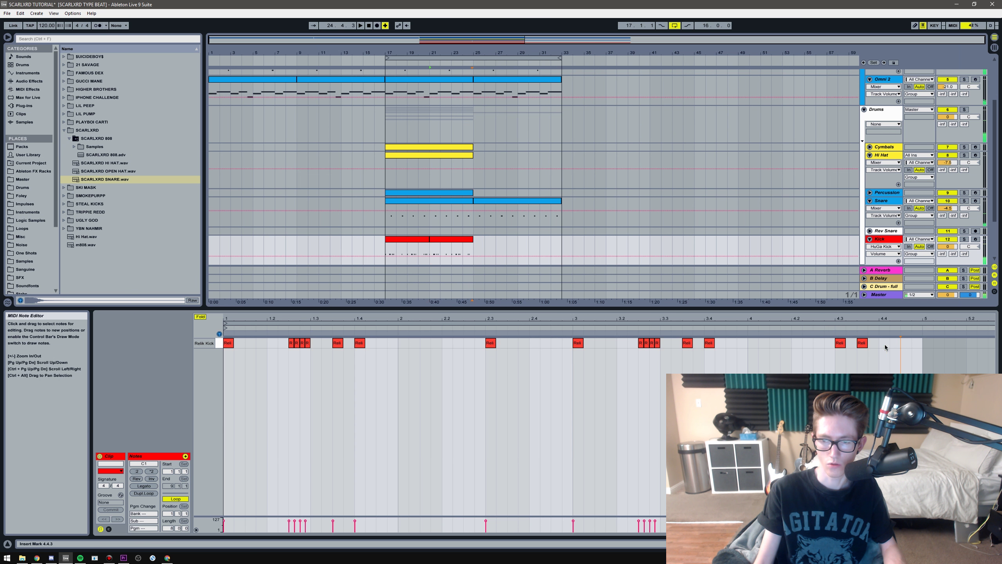
{"action": "key", "text": "space"}
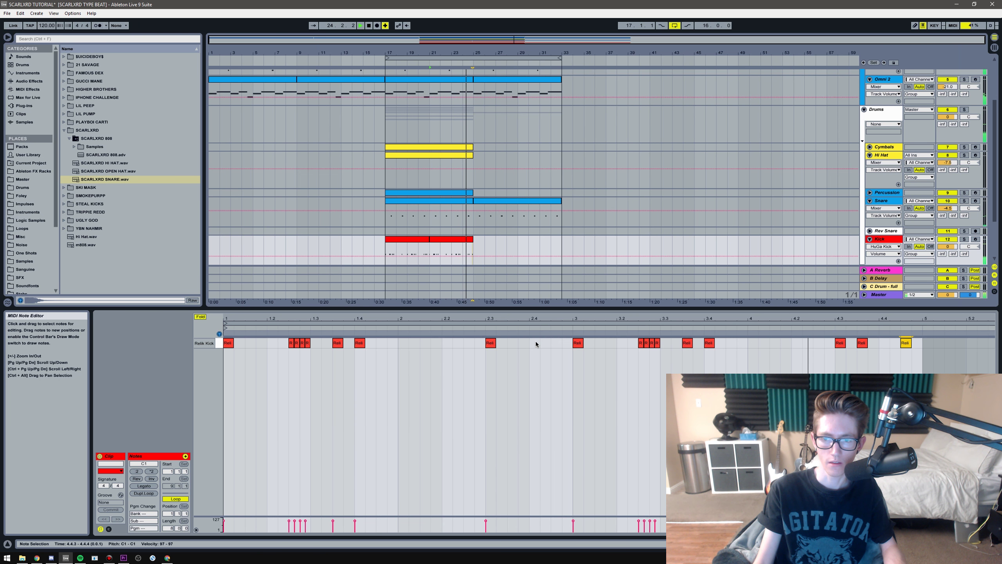
Step: Listen to the second Kick clip again, and play the whole beat from bar 17
{"action": "key", "text": "space"}
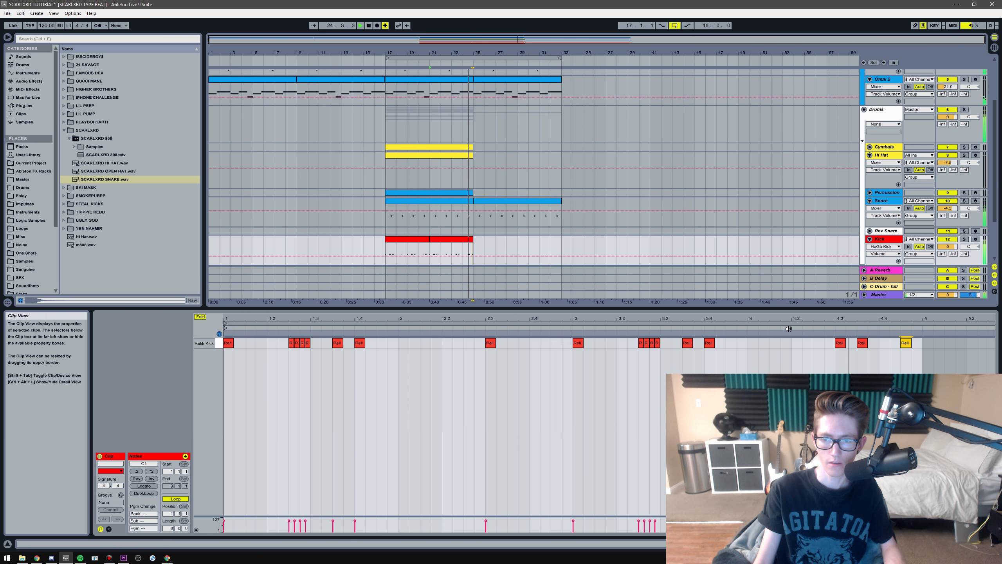
{"action": "key", "text": "space"}
{"action": "key", "text": "space"}
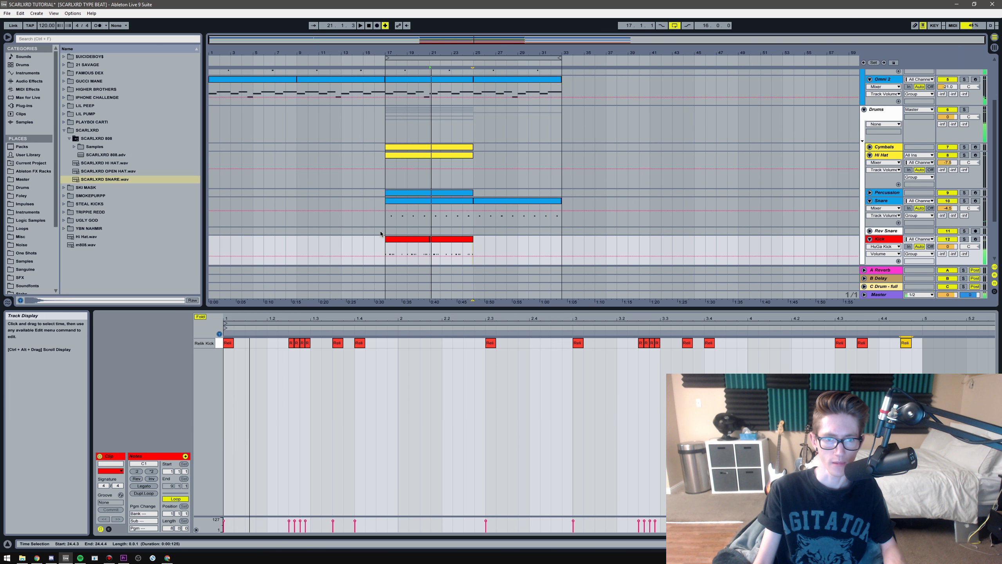
{"action": "left_click", "coordinate": [386, 219]}
{"action": "key", "text": "space"}
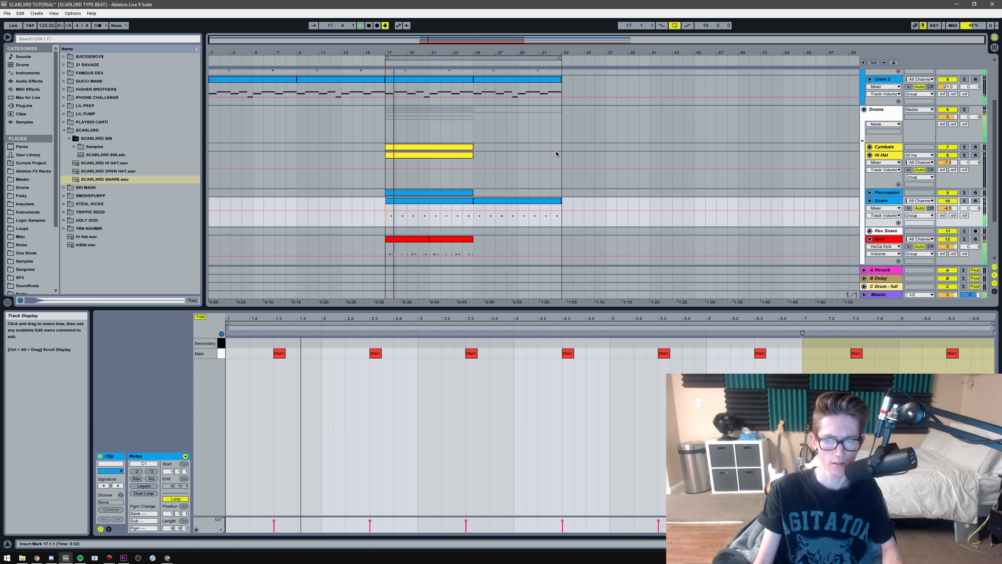
Step: Load the SCARLXRD HI HAT.wav sample into the Hi Hat track's Sampler
{"action": "key", "text": "space"}
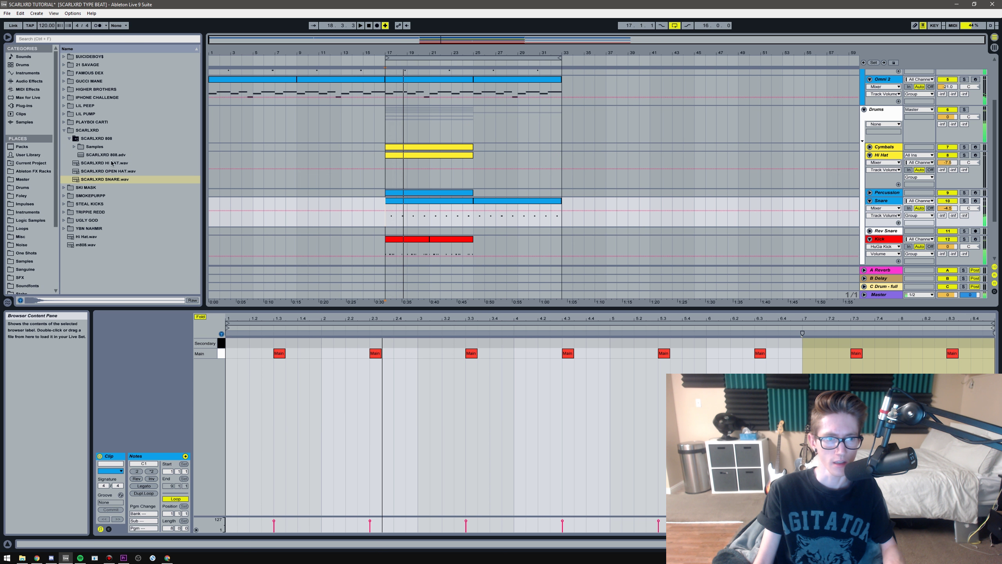
{"action": "left_click", "coordinate": [152, 163]}
{"action": "left_click", "coordinate": [891, 157]}
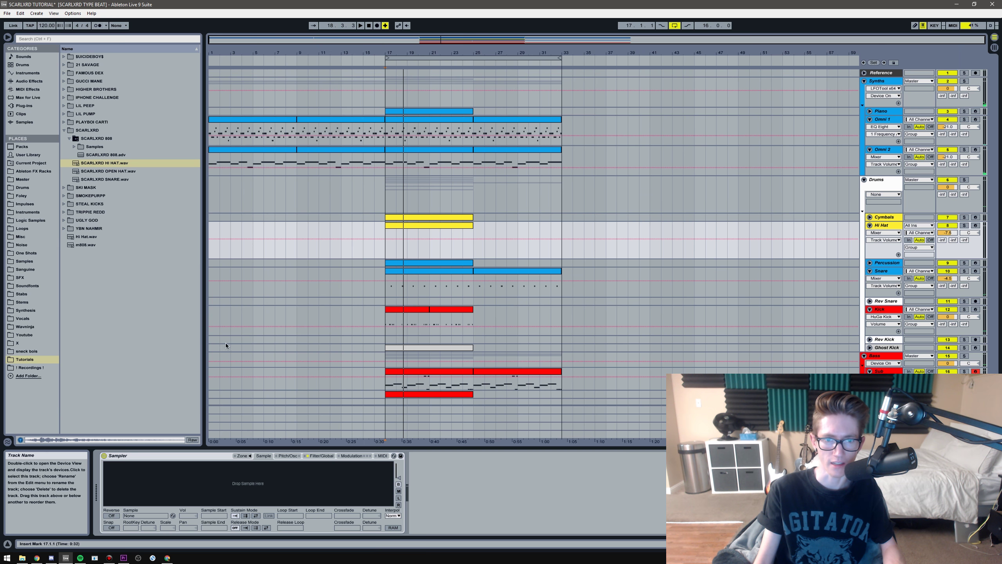
{"action": "left_click_drag", "start_coordinate": [98, 166], "coordinate": [248, 483]}
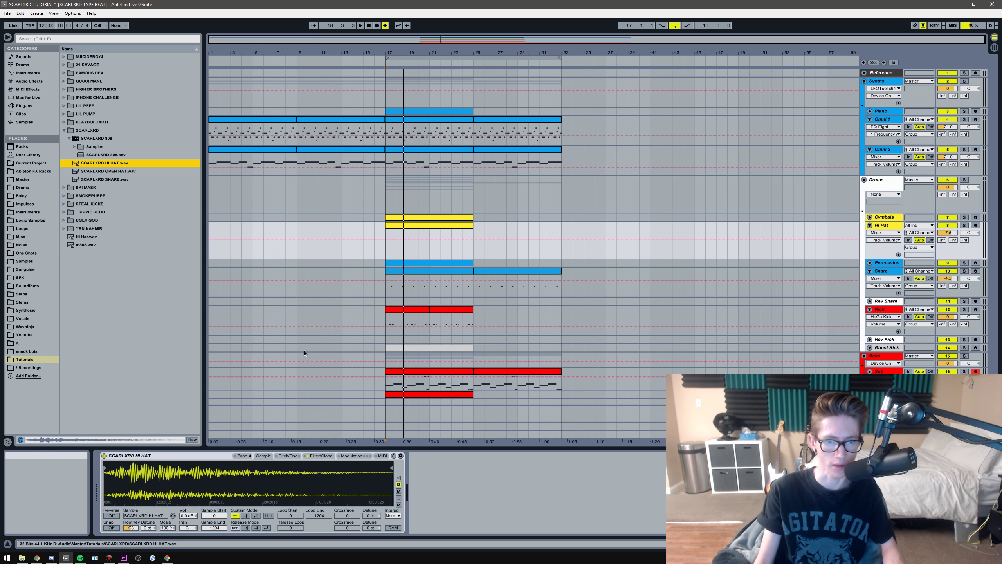
Step: In the Hi Hat clip, place four consecutive eighth notes on C3 from 1.1, turning the fourth into a fast four-note roll
{"action": "double_click", "coordinate": [429, 226]}
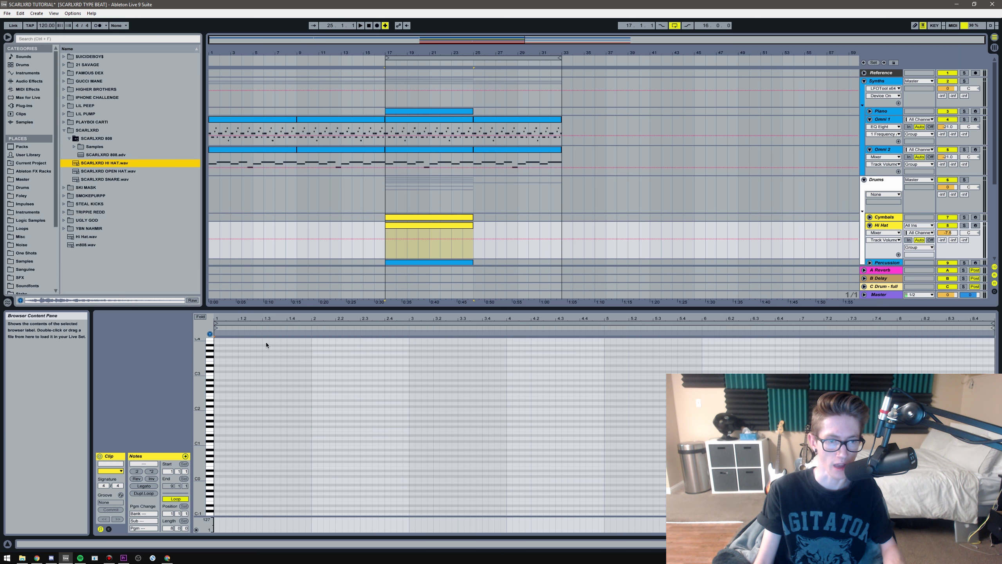
{"action": "left_click_drag", "start_coordinate": [200, 411], "coordinate": [229, 427]}
{"action": "left_click_drag", "start_coordinate": [207, 351], "coordinate": [209, 438]}
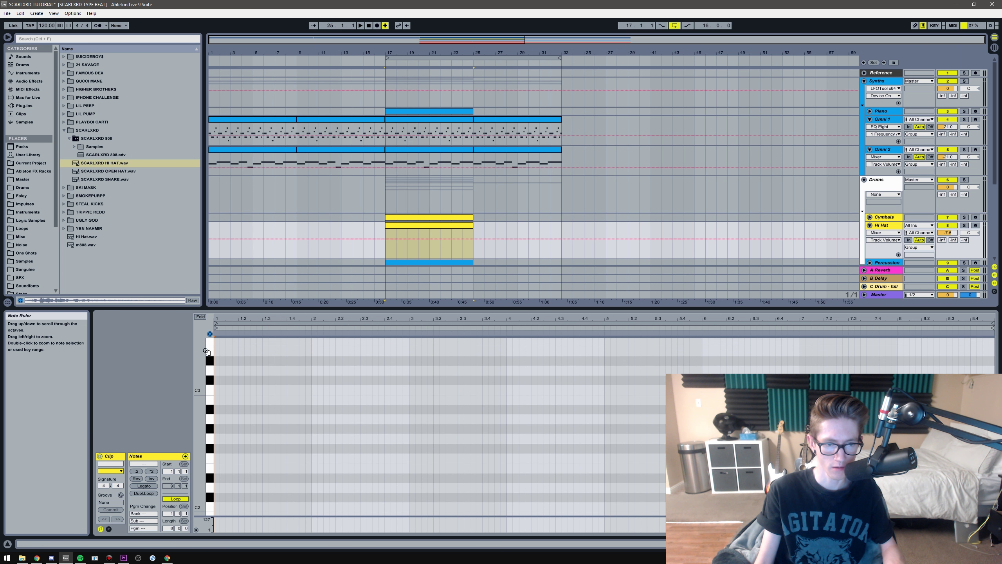
{"action": "double_click", "coordinate": [218, 389]}
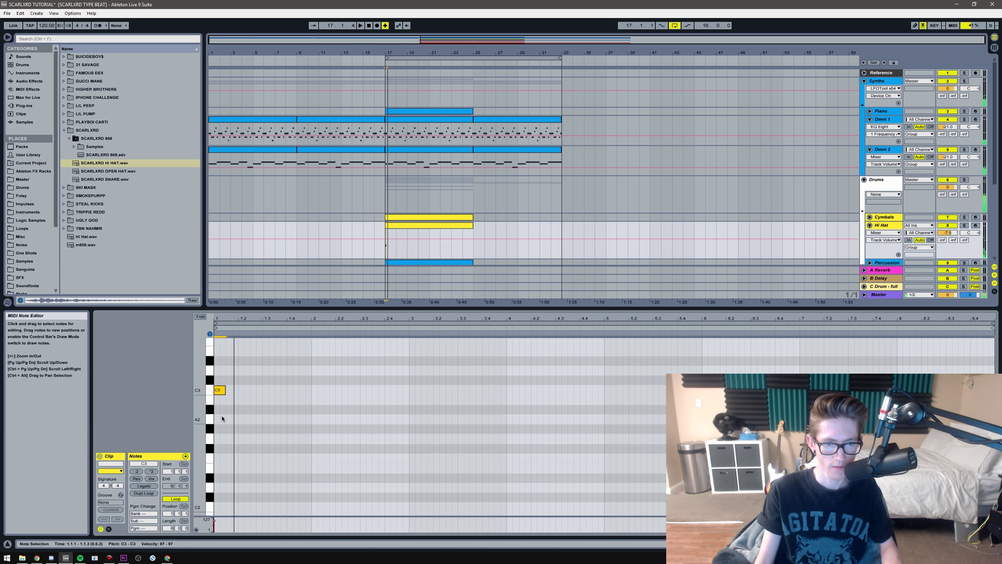
{"action": "double_click", "coordinate": [244, 390]}
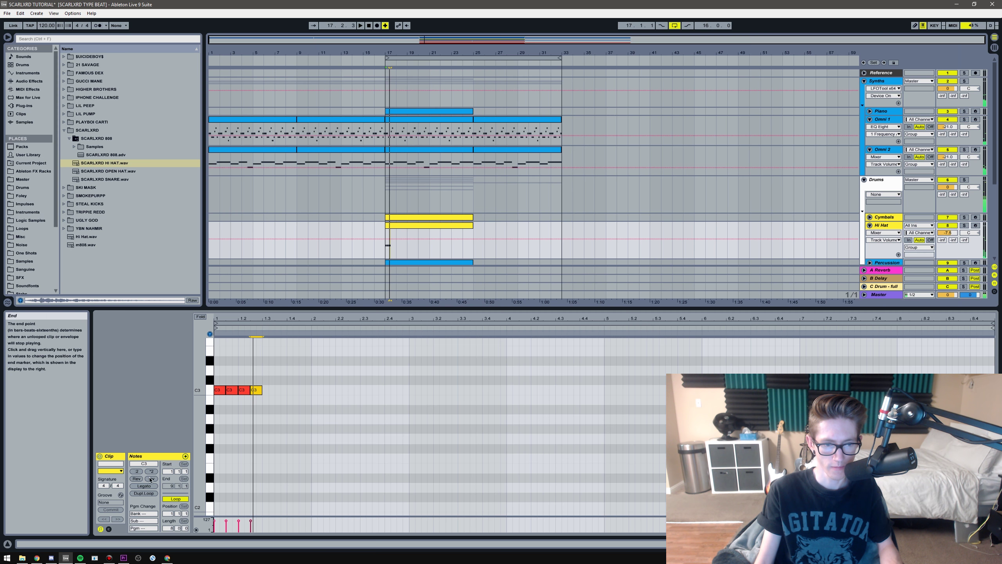
{"action": "left_click", "coordinate": [137, 471]}
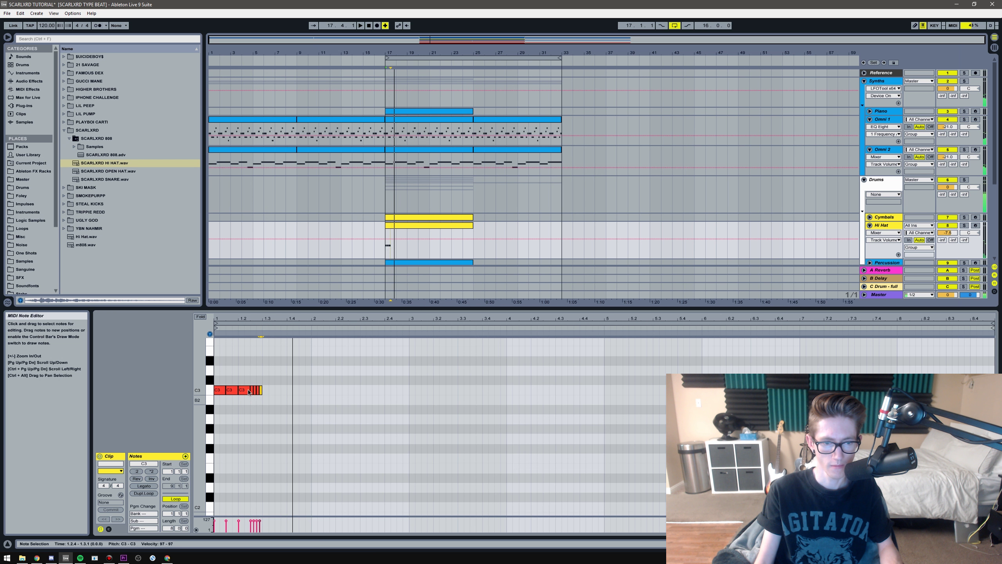
Step: Continue the hi-hat line after the roll with consecutive C3 eighth notes from 1.3 up to 2.3
{"action": "double_click", "coordinate": [272, 390]}
{"action": "key", "text": "ctrl+d"}
{"action": "key", "text": "ctrl+d"}
{"action": "key", "text": "ctrl+d"}
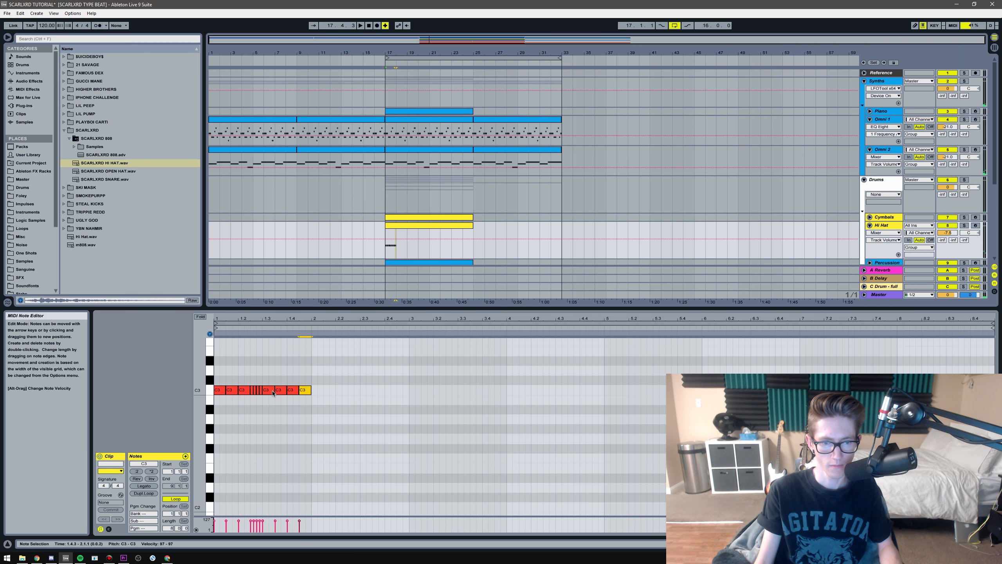
{"action": "key", "text": "ctrl+d"}
{"action": "key", "text": "ctrl+d"}
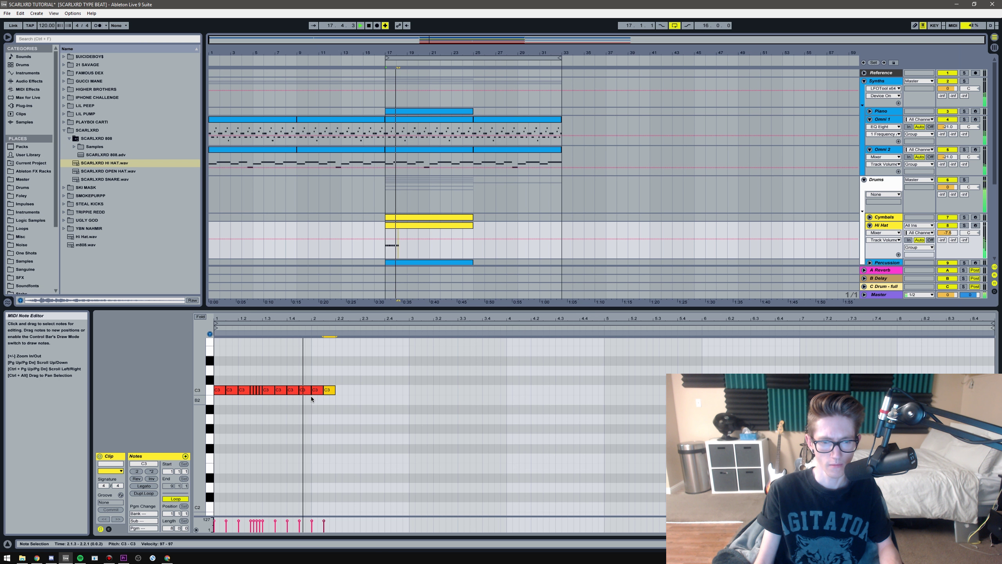
{"action": "key", "text": "ctrl+d"}
Step: Play the hi-hat pattern back and split the C3 note at 2.1 into two sixteenth notes
{"action": "key", "text": "space"}
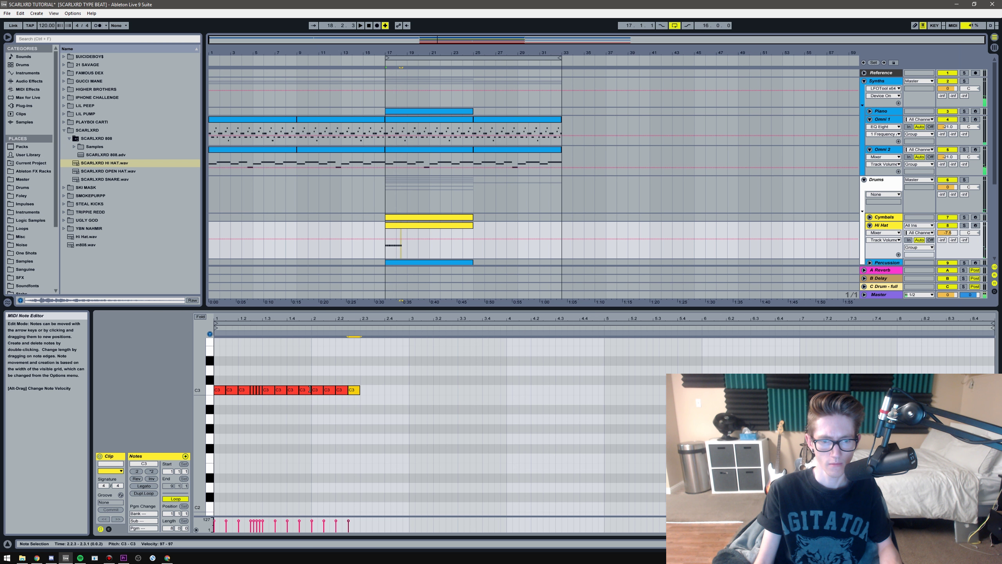
{"action": "key", "text": "space"}
{"action": "left_click", "coordinate": [319, 393]}
{"action": "left_click", "coordinate": [135, 472]}
{"action": "key", "text": "ctrl+d"}
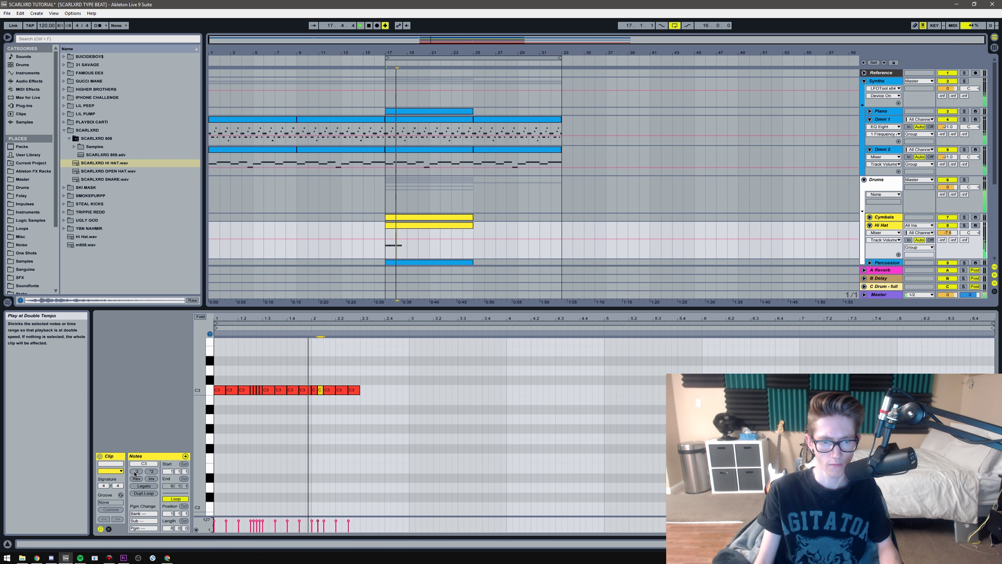
Step: Extend the C3 eighth notes to the end of bar 2, duplicate the two-bar pattern into bars 3 and 4, and listen
{"action": "key", "text": "space"}
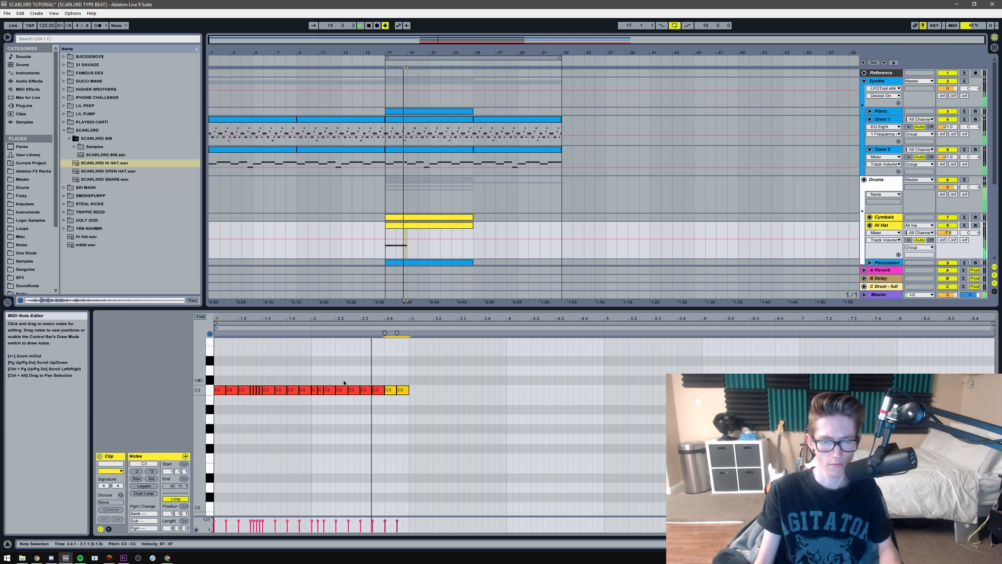
{"action": "left_click", "coordinate": [400, 418]}
{"action": "key", "text": "space"}
{"action": "left_click_drag", "start_coordinate": [405, 425], "coordinate": [226, 377]}
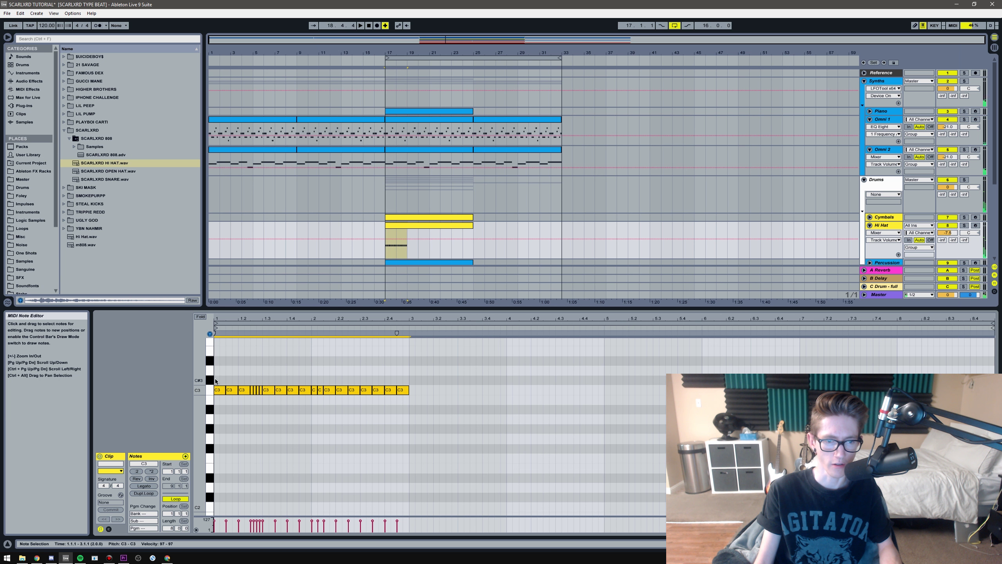
{"action": "key", "text": "ctrl+d"}
{"action": "key", "text": "space"}
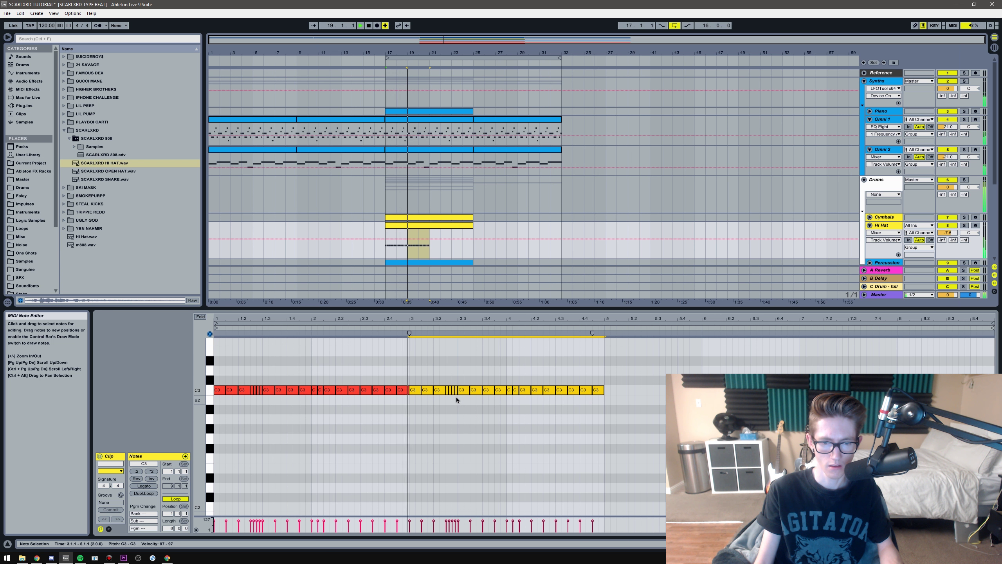
Step: Copy the four-note hi-hat roll to 4.4.3 and duplicate the whole four-bar pattern to bar 5
{"action": "left_click_drag", "start_coordinate": [456, 397], "coordinate": [597, 391]}
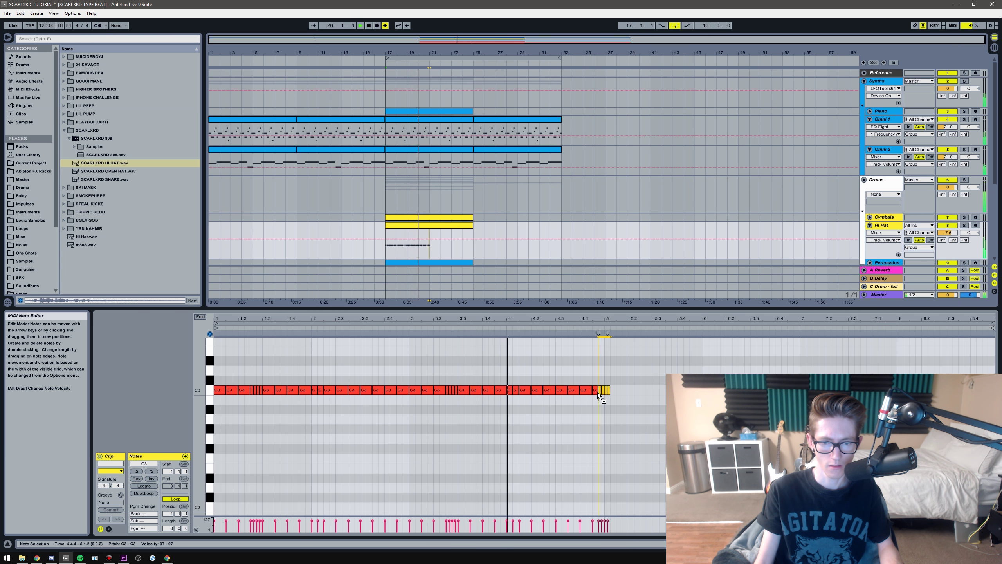
{"action": "key", "text": "ctrl+a"}
{"action": "key", "text": "ctrl+d"}
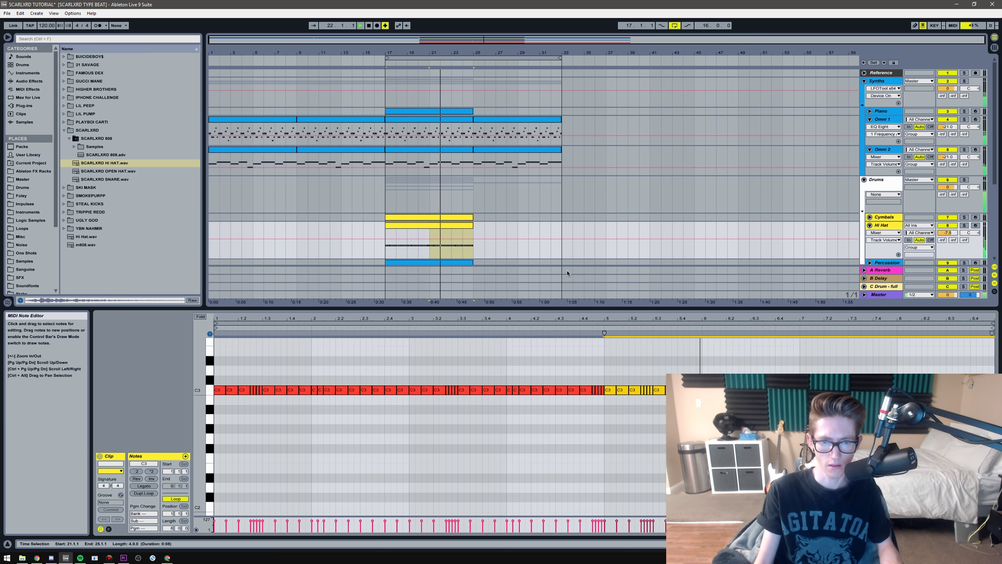
Step: Duplicate the eight-bar Hi Hat clip and both Kick clips from bar 17 to bar 25
{"action": "left_click", "coordinate": [453, 226]}
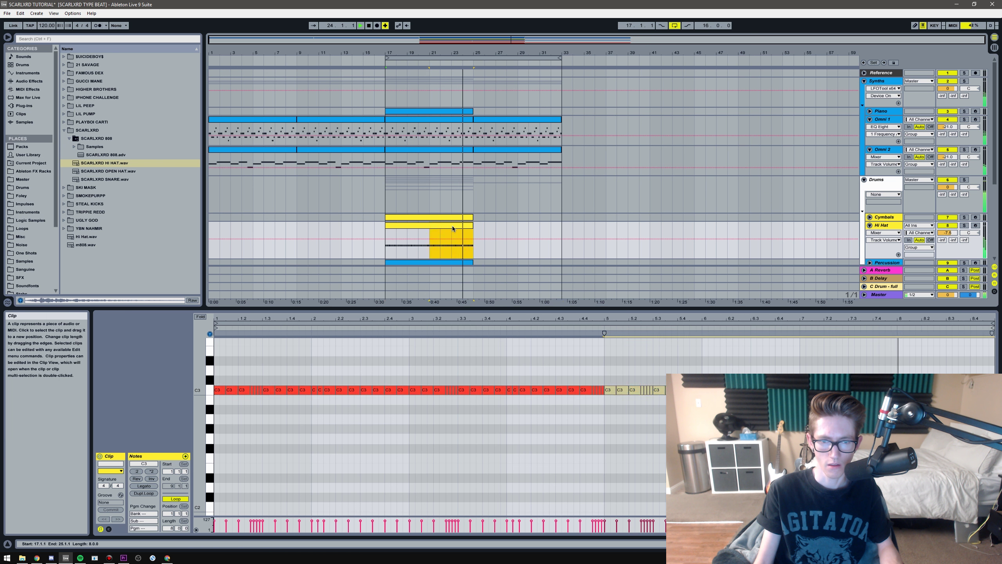
{"action": "key", "text": "ctrl+d"}
{"action": "scroll", "coordinate": [513, 243], "scroll_direction": "down", "scroll_amount": 3}
{"action": "scroll", "coordinate": [493, 247], "scroll_direction": "down", "scroll_amount": 3}
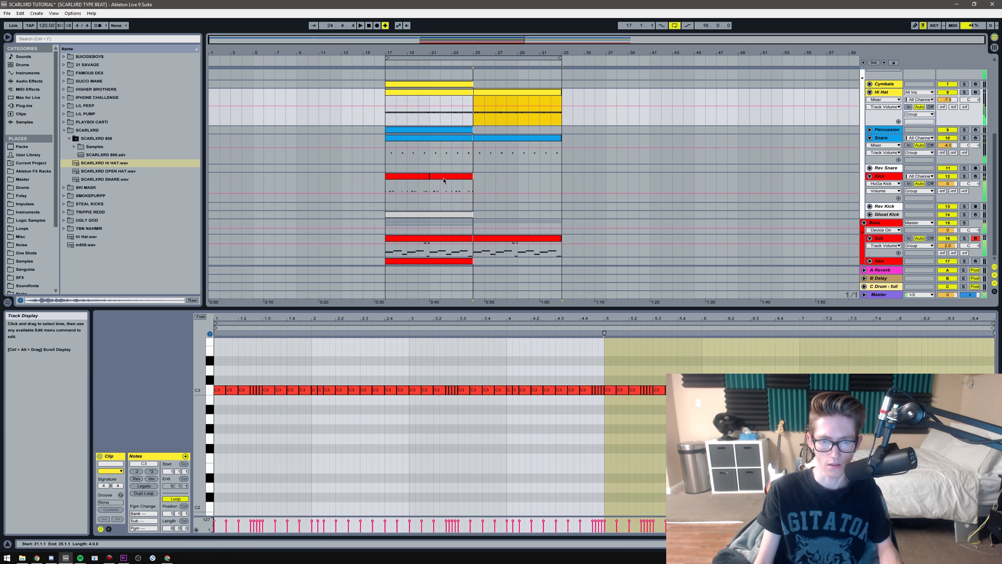
{"action": "left_click", "coordinate": [418, 178]}
{"action": "key", "text": "ctrl+d"}
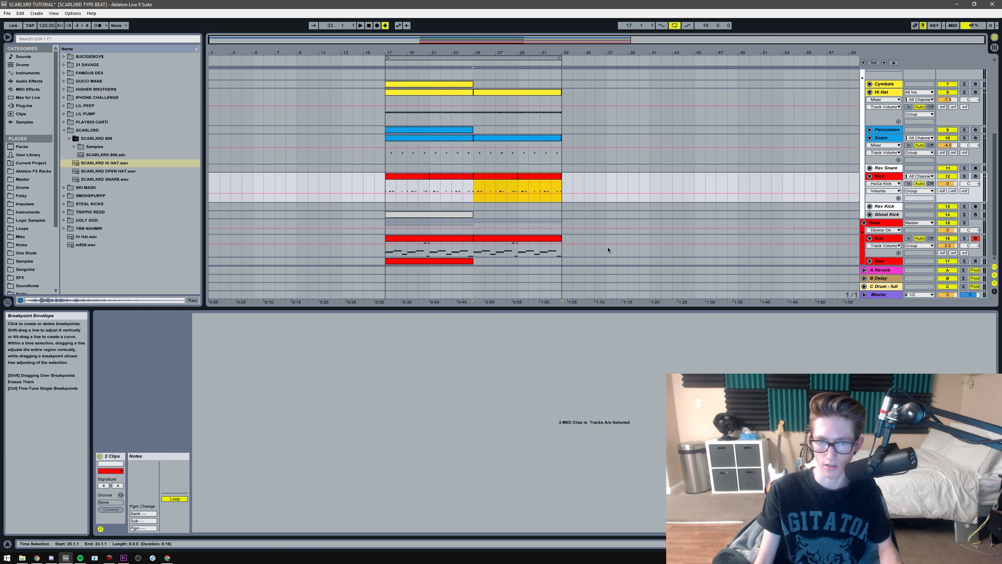
Step: Open the Sub clip at bar 25, delete its D3 note at the start of clip bar 5, and play it back
{"action": "scroll", "coordinate": [521, 213], "scroll_direction": "up", "scroll_amount": 8}
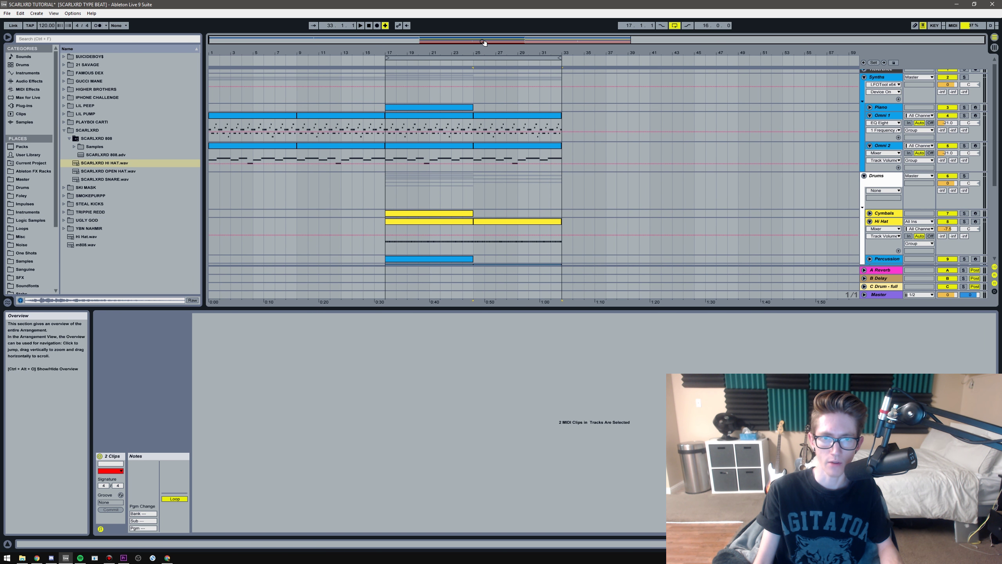
{"action": "left_click_drag", "start_coordinate": [483, 42], "coordinate": [509, 102]}
{"action": "scroll", "coordinate": [527, 242], "scroll_direction": "down", "scroll_amount": 8}
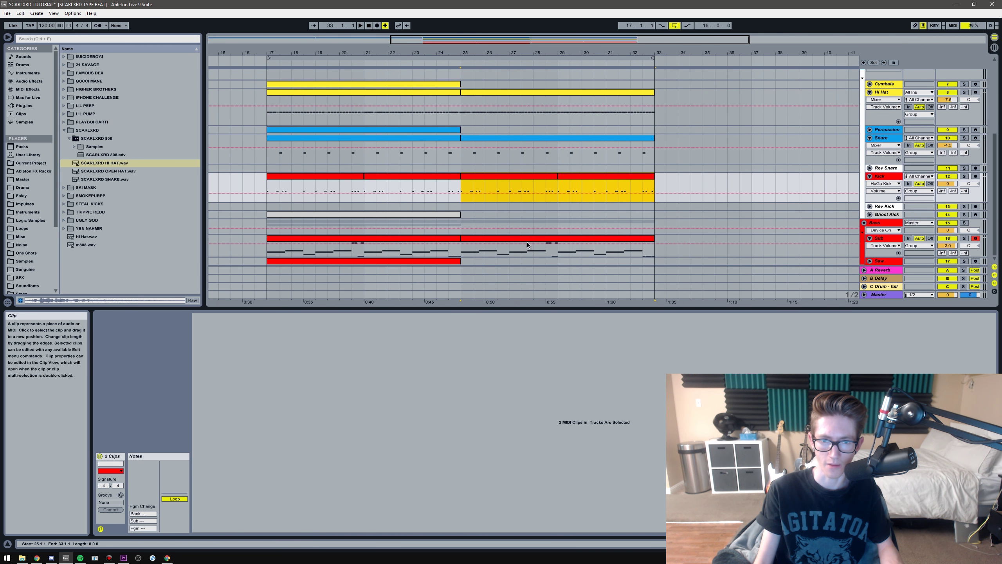
{"action": "left_click", "coordinate": [509, 240]}
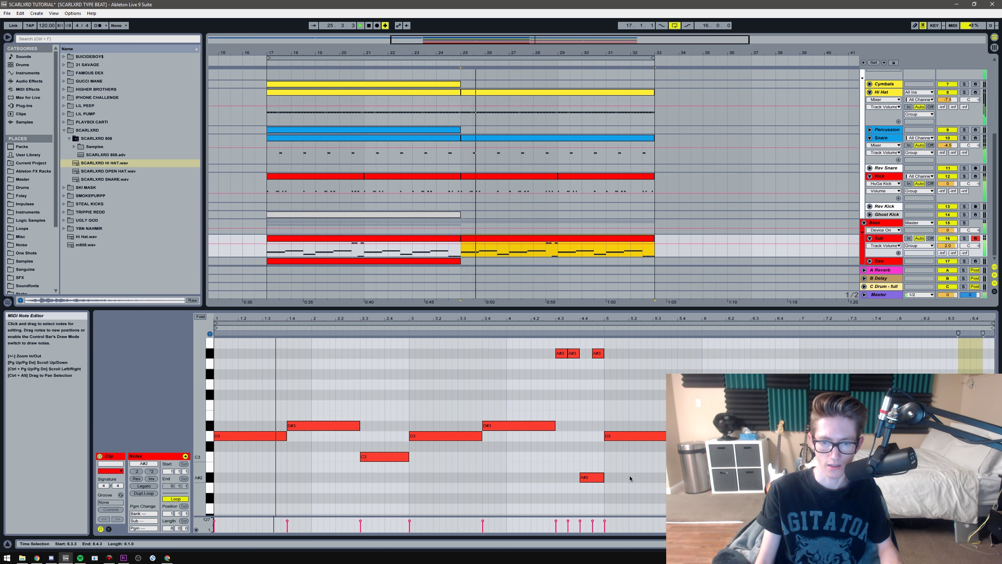
{"action": "left_click", "coordinate": [625, 436]}
{"action": "key", "text": "Delete"}
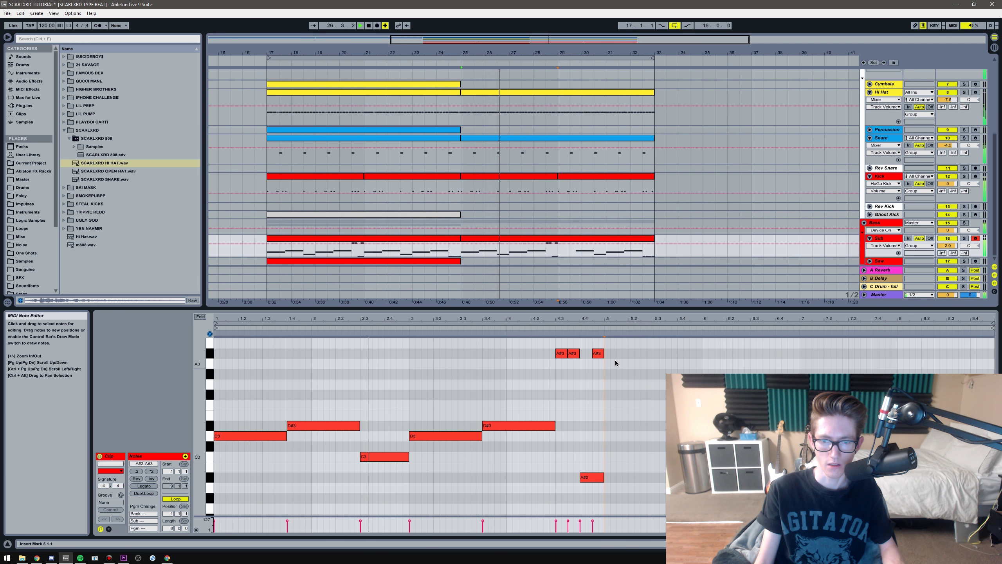
{"action": "scroll", "coordinate": [546, 154], "scroll_direction": "up", "scroll_amount": 5}
{"action": "scroll", "coordinate": [546, 153], "scroll_direction": "down", "scroll_amount": 6}
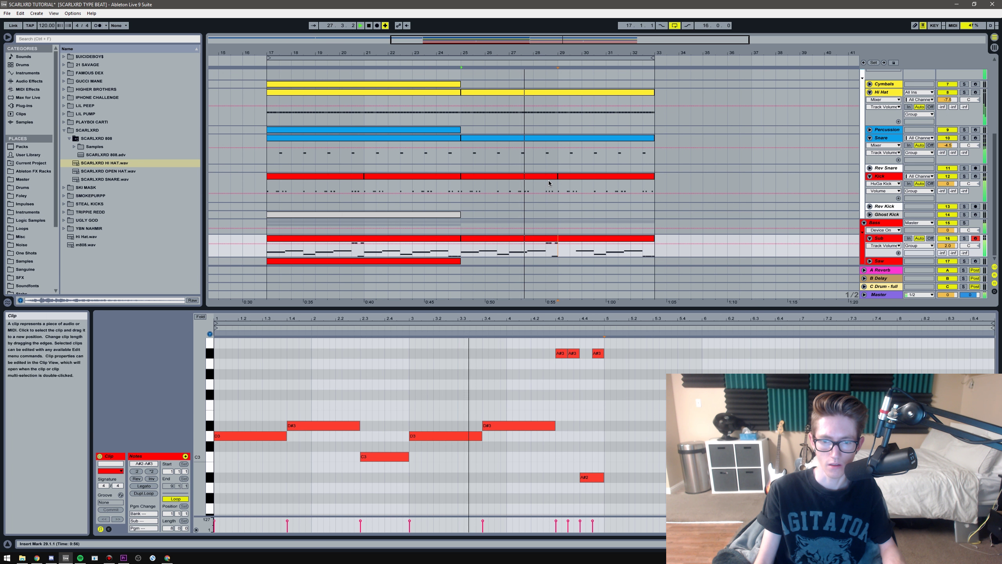
{"action": "scroll", "coordinate": [564, 154], "scroll_direction": "up", "scroll_amount": 2}
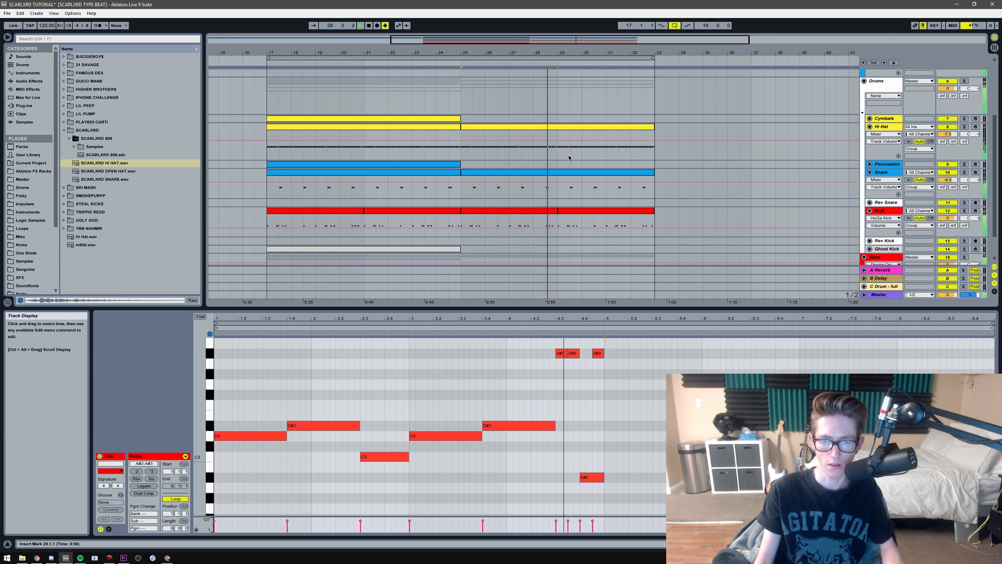
{"action": "key", "text": "space"}
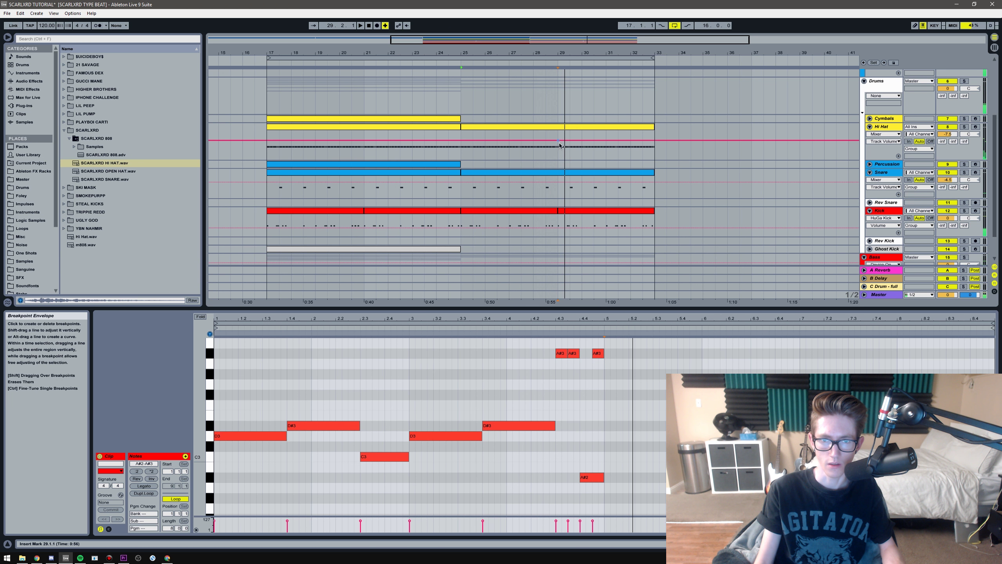
Step: In the second Hi Hat clip, delete the notes from 5.1 up to 5.3 and play the gap back
{"action": "left_click", "coordinate": [567, 129]}
{"action": "left_click_drag", "start_coordinate": [609, 405], "coordinate": [668, 361]}
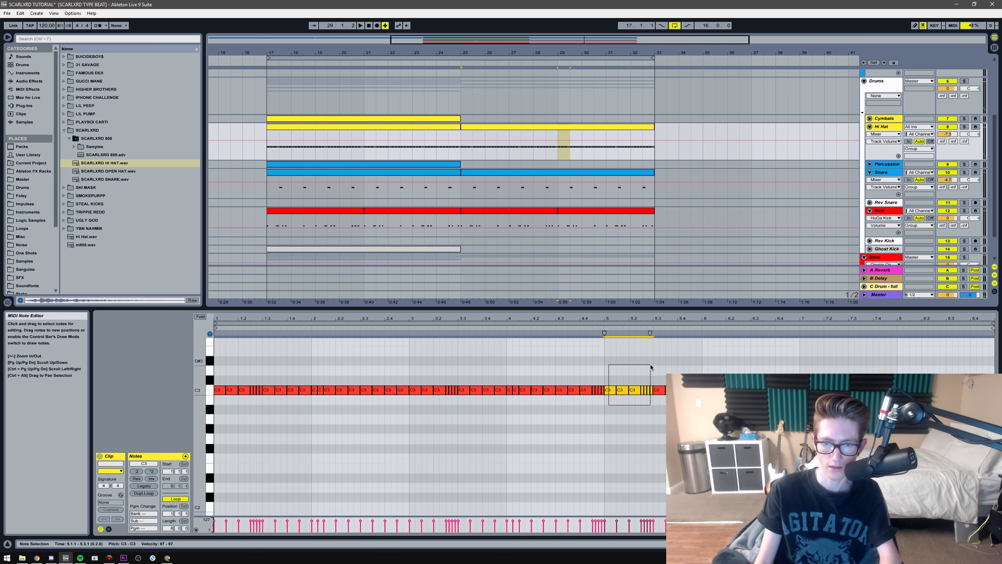
{"action": "key", "text": "Delete"}
{"action": "key", "text": "space"}
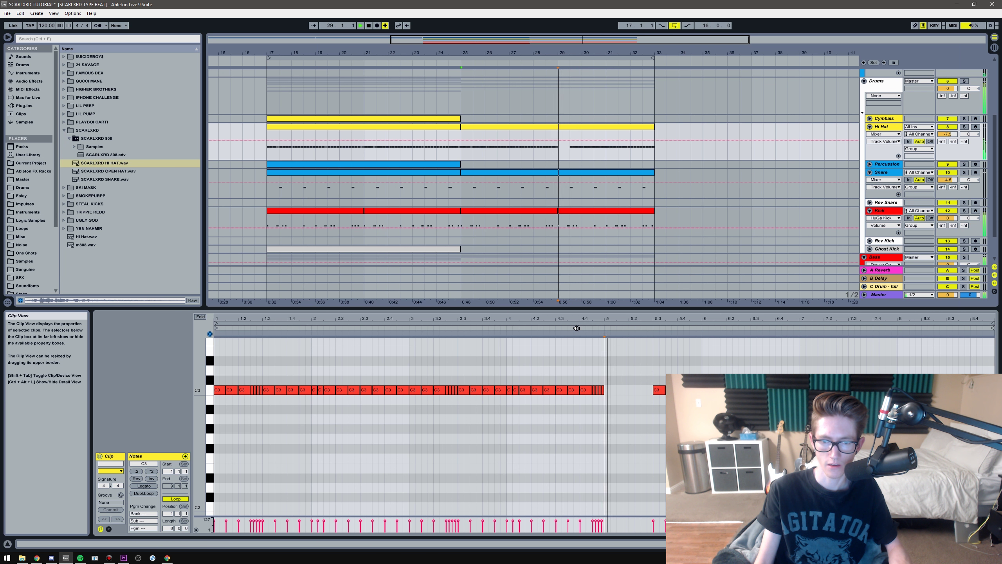
{"action": "key", "text": "space"}
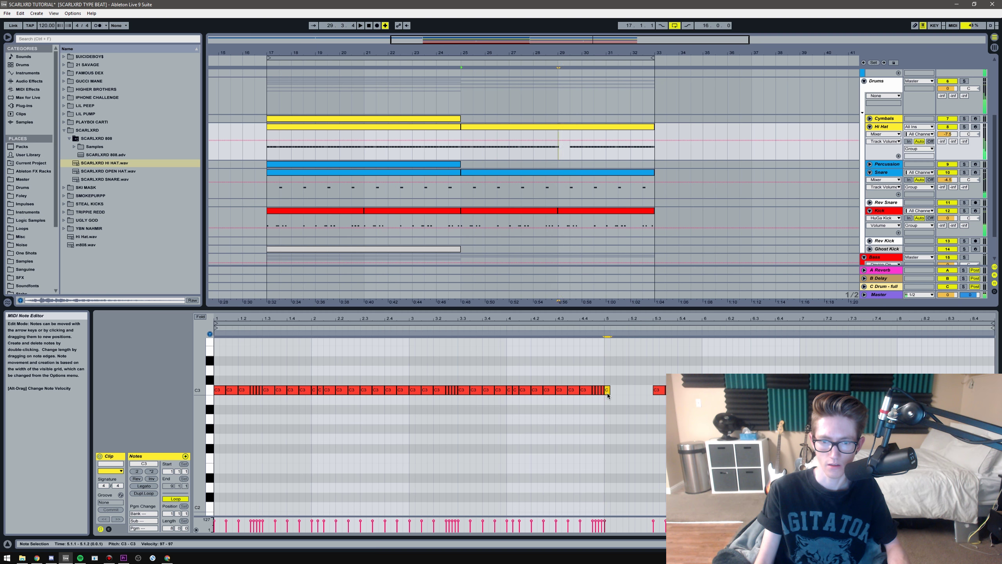
Step: Place a single C3 hi-hat hit at 5.1 in the second Hi Hat clip and play from just before it
{"action": "double_click", "coordinate": [608, 390]}
{"action": "key", "text": "space"}
{"action": "left_click", "coordinate": [588, 329]}
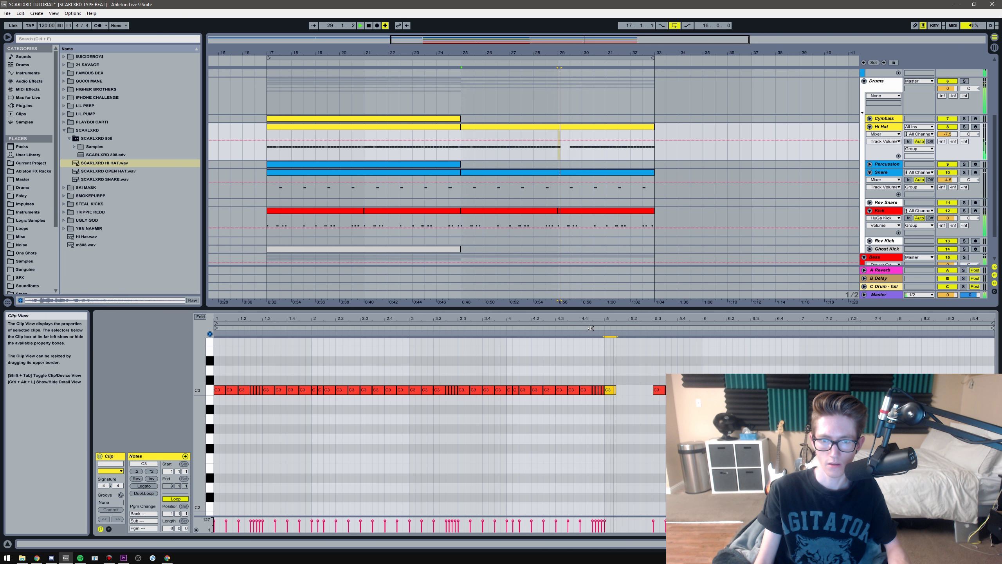
{"action": "key", "text": "space"}
Step: Open the Kick clip at bar 29, delete the four-note roll between 1.2 and 1.3, and play it back
{"action": "scroll", "coordinate": [579, 205], "scroll_direction": "down", "scroll_amount": 2}
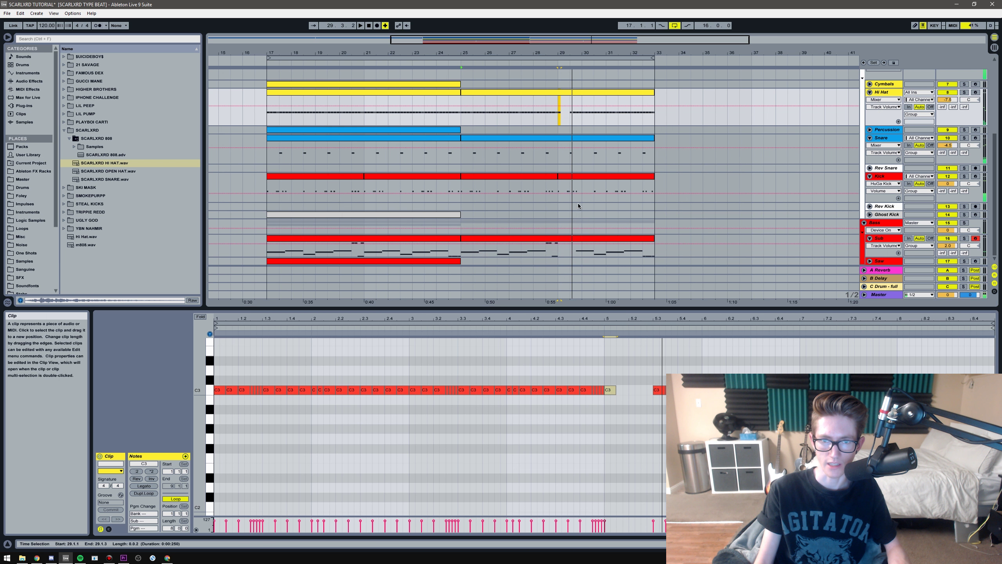
{"action": "scroll", "coordinate": [578, 213], "scroll_direction": "up", "scroll_amount": 2}
{"action": "scroll", "coordinate": [576, 224], "scroll_direction": "down", "scroll_amount": 2}
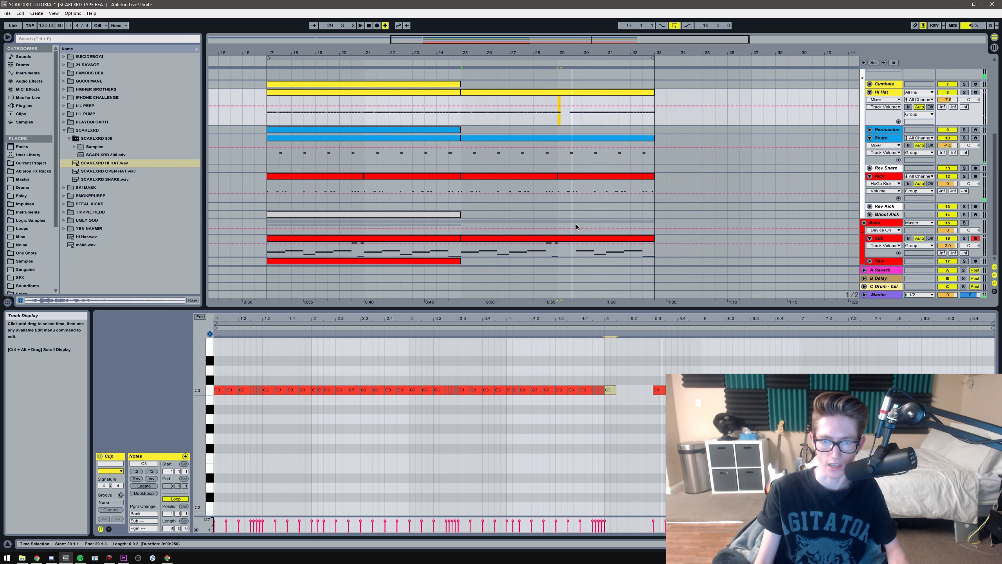
{"action": "left_click", "coordinate": [576, 177]}
{"action": "key", "text": "space"}
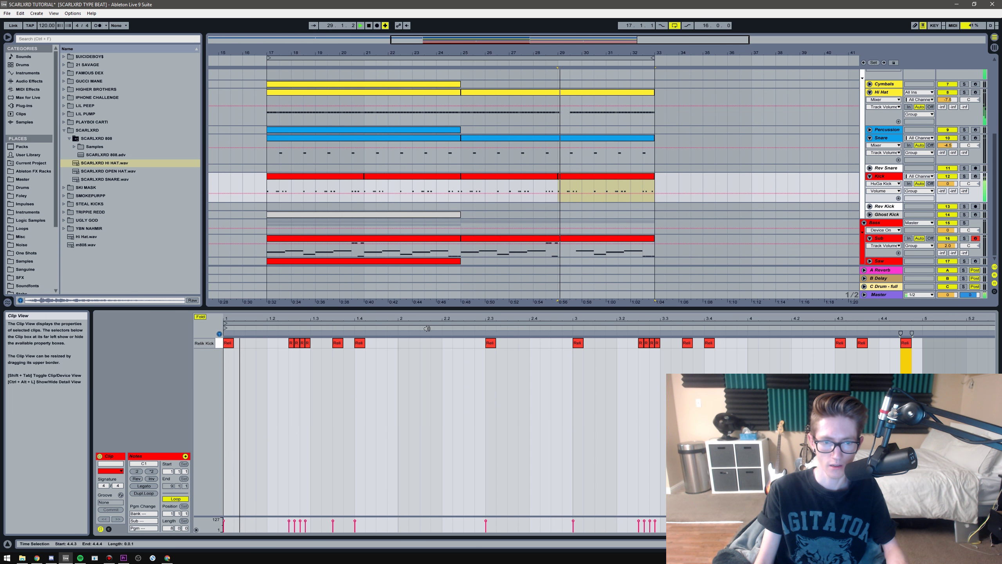
{"action": "key", "text": "space"}
{"action": "left_click", "coordinate": [316, 370]}
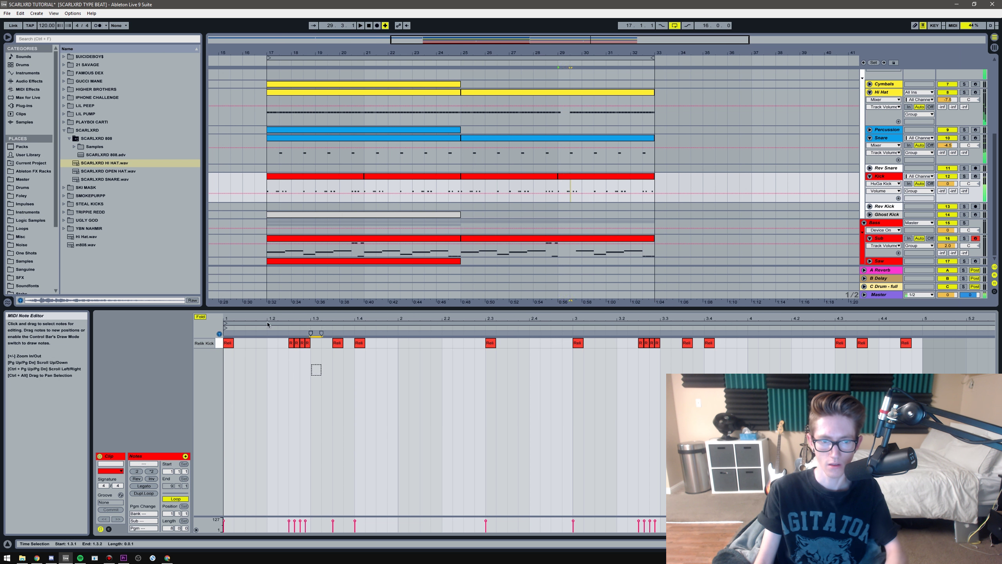
{"action": "key", "text": "ctrl+z"}
{"action": "key", "text": "space"}
{"action": "key", "text": "space"}
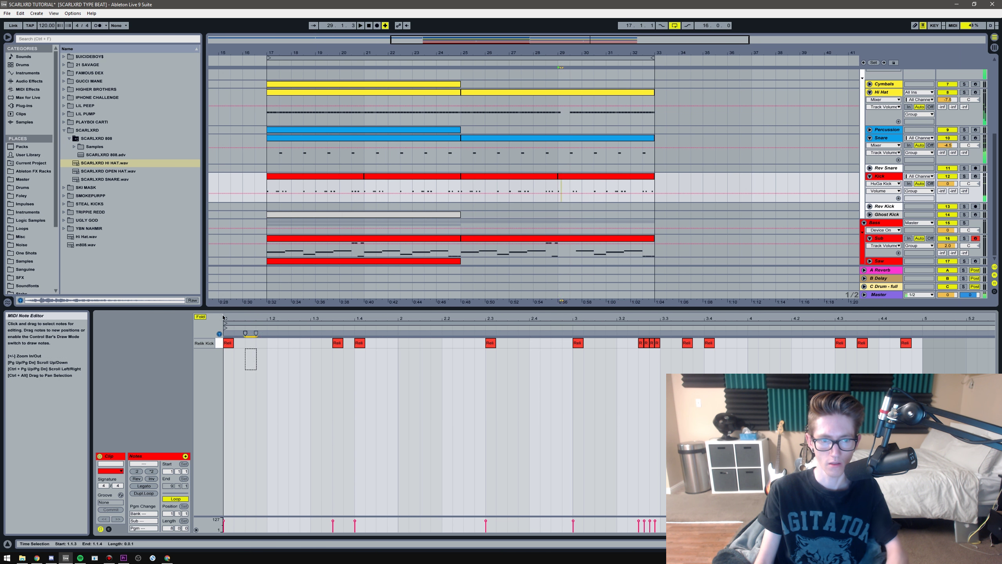
Step: Delete the kick hit at 1.1 in the clip at bar 29 and play the break back
{"action": "key", "text": "ctrl+z"}
{"action": "key", "text": "space"}
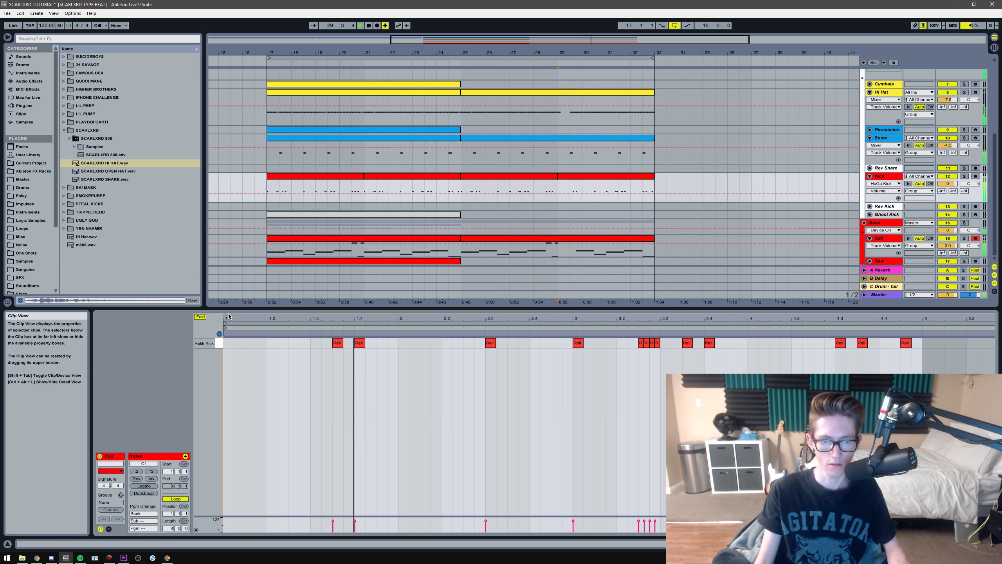
{"action": "key", "text": "space"}
Step: Automate the Synths group's Speaker On to mute it from 29.1 to 29.3, and play the break back
{"action": "scroll", "coordinate": [596, 171], "scroll_direction": "up", "scroll_amount": 5}
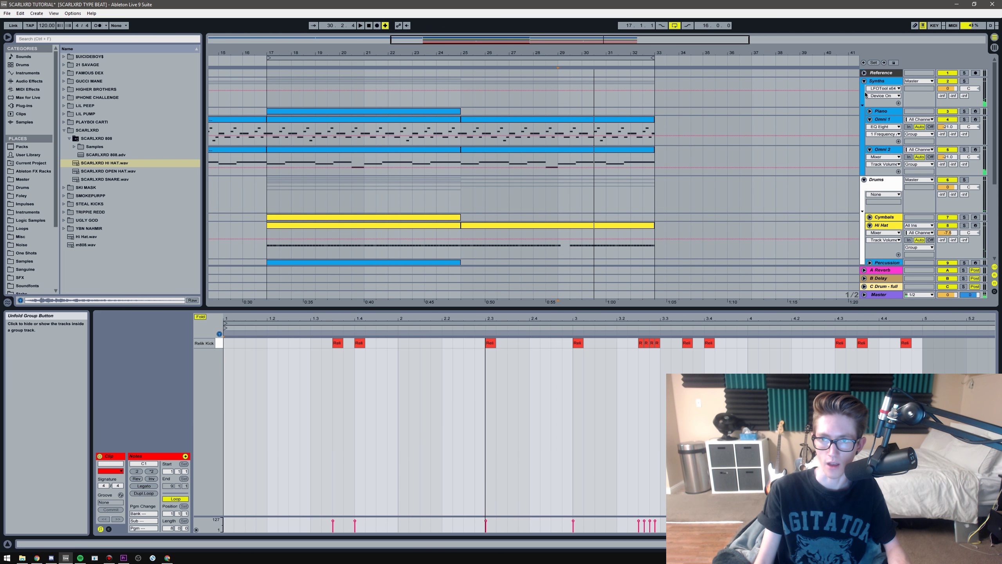
{"action": "left_click", "coordinate": [947, 81]}
{"action": "left_click", "coordinate": [947, 81]}
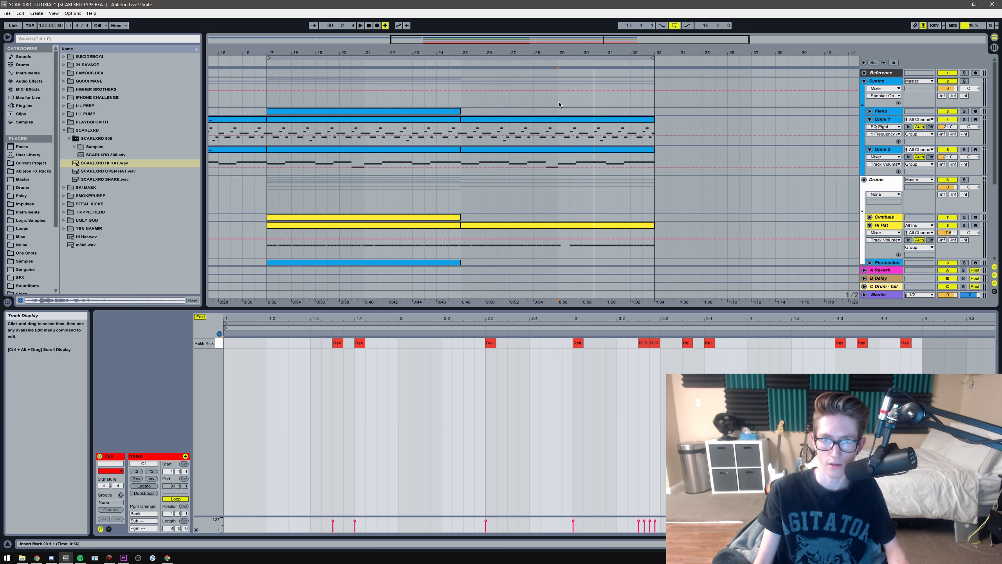
{"action": "left_click_drag", "start_coordinate": [559, 102], "coordinate": [565, 101]}
{"action": "left_click", "coordinate": [531, 95]}
{"action": "key", "text": "space"}
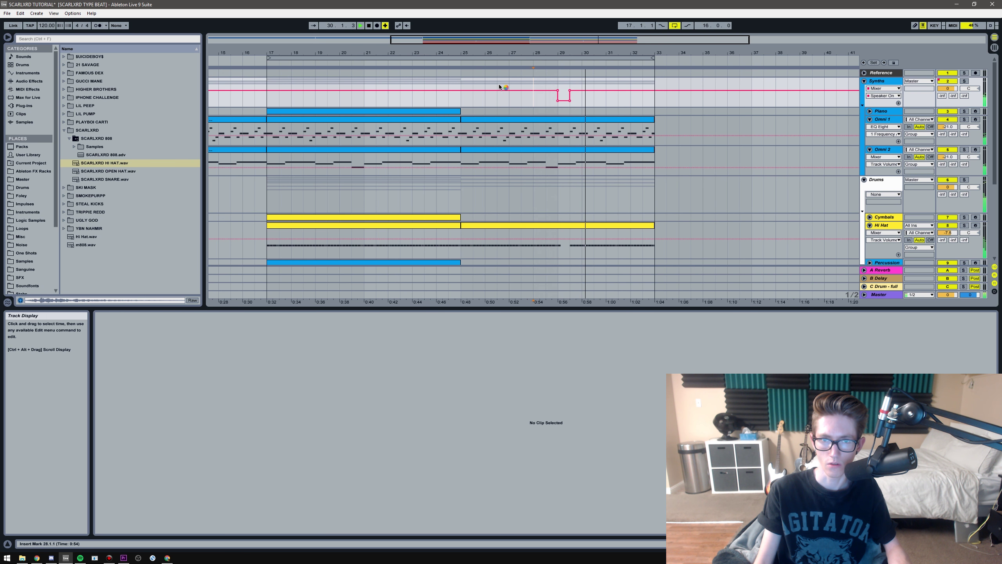
{"action": "key", "text": "space"}
{"action": "left_click_drag", "start_coordinate": [457, 41], "coordinate": [379, 39]}
{"action": "scroll", "coordinate": [513, 164], "scroll_direction": "down", "scroll_amount": 1}
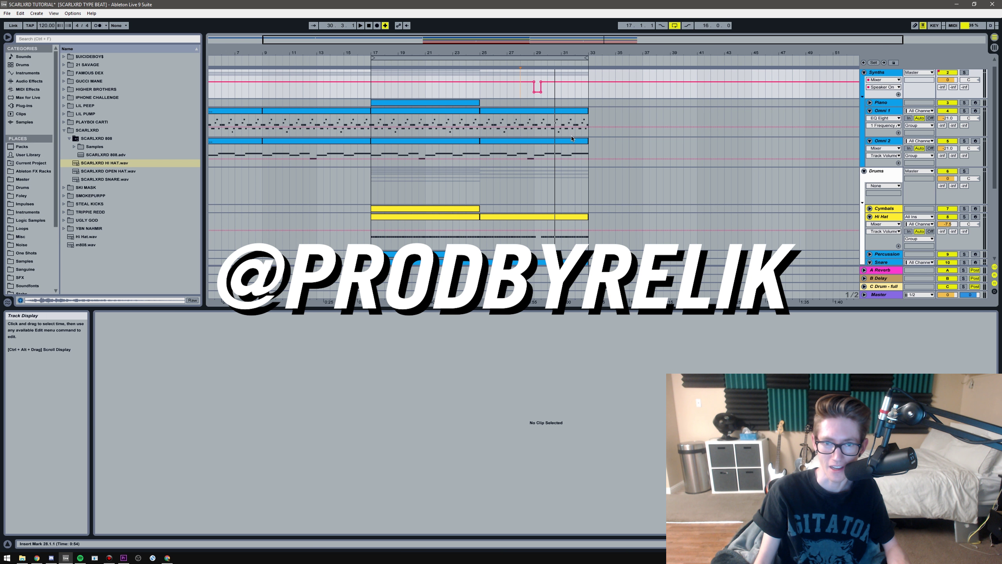
{"action": "scroll", "coordinate": [572, 139], "scroll_direction": "up", "scroll_amount": 1}
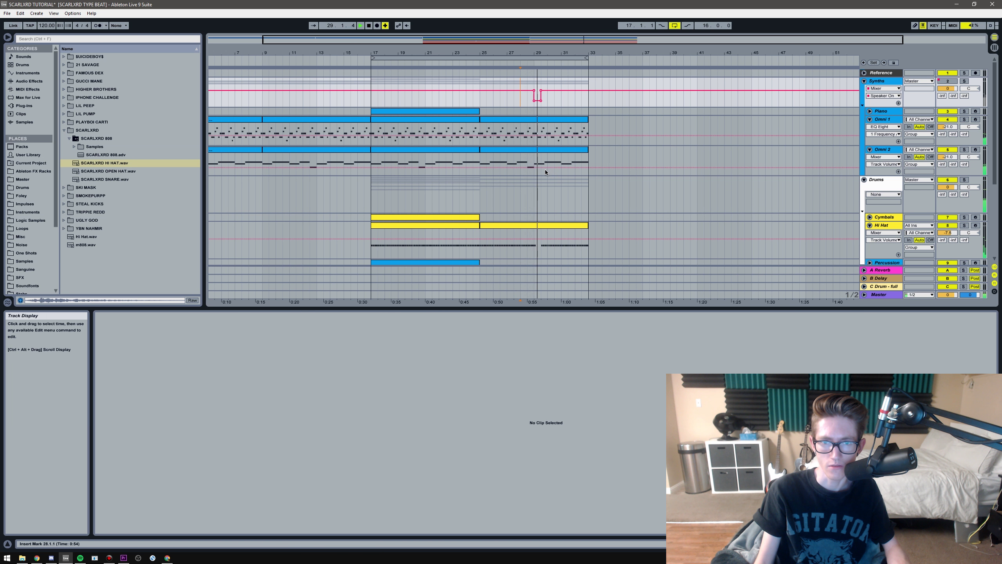
Step: Set the Cymbals track volume to -9 dB and load SCARLXRD OPEN HAT.wav onto its Drum Rack's C1 pad
{"action": "left_click", "coordinate": [116, 171]}
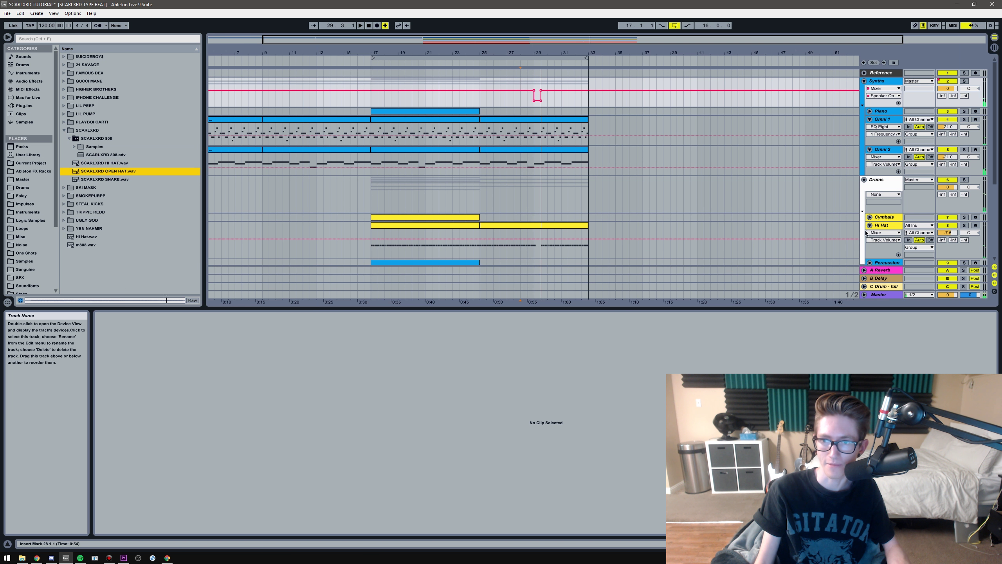
{"action": "double_click", "coordinate": [892, 220]}
{"action": "left_click", "coordinate": [869, 217]}
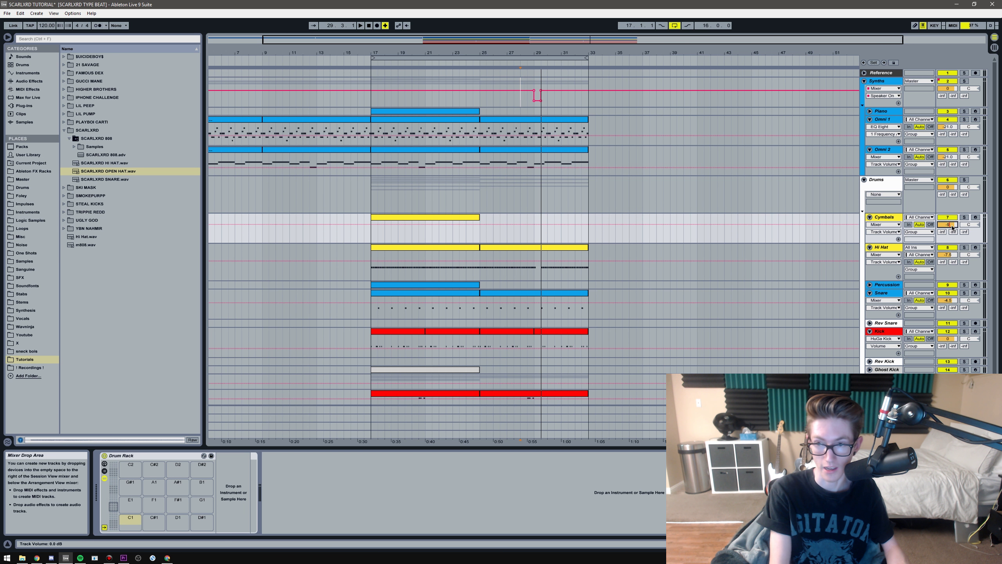
{"action": "left_click", "coordinate": [953, 228]}
{"action": "type", "text": "-9"}
{"action": "key", "text": "Return"}
{"action": "left_click", "coordinate": [115, 174]}
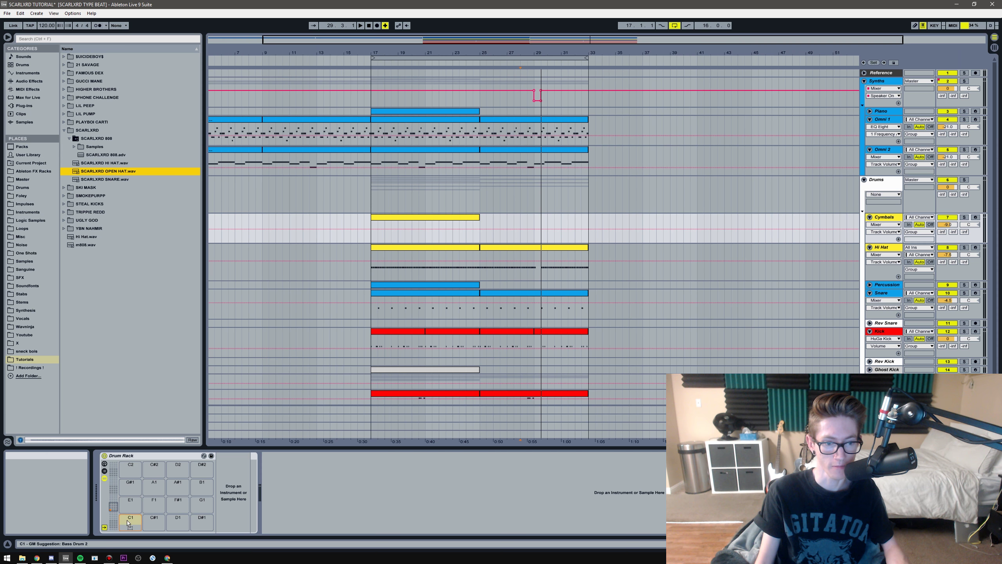
Step: Create and open an eight-bar Cymbals clip at bar 25 in place of the empty clip at bar 17
{"action": "left_click_drag", "start_coordinate": [474, 224], "coordinate": [475, 224]}
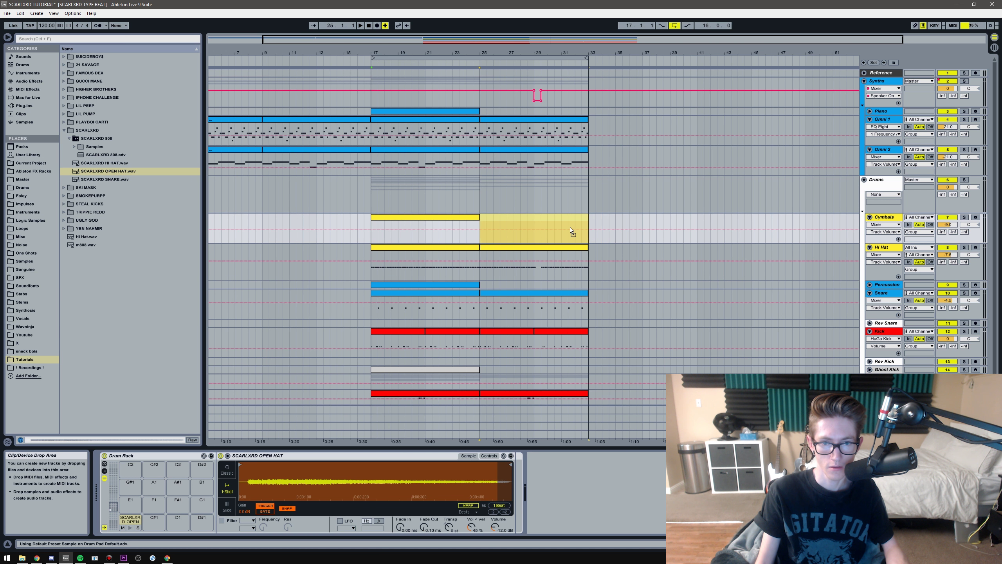
{"action": "key", "text": "ctrl+shift+m"}
{"action": "double_click", "coordinate": [560, 218]}
Step: Place open hat hits at 1.2 and 1.4, and repeat the pair every bar through the end of the eight-bar clip
{"action": "double_click", "coordinate": [278, 342]}
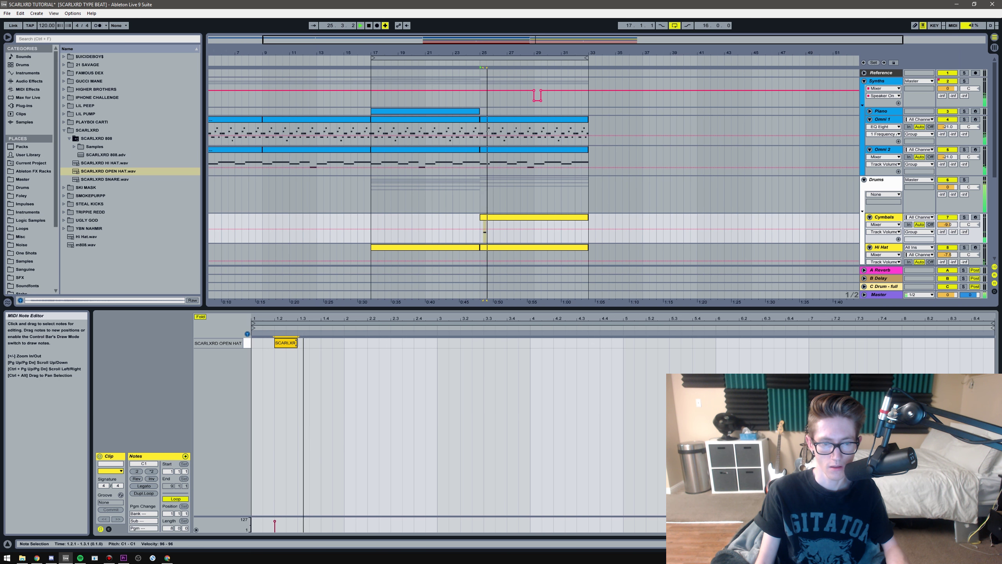
{"action": "double_click", "coordinate": [332, 343]}
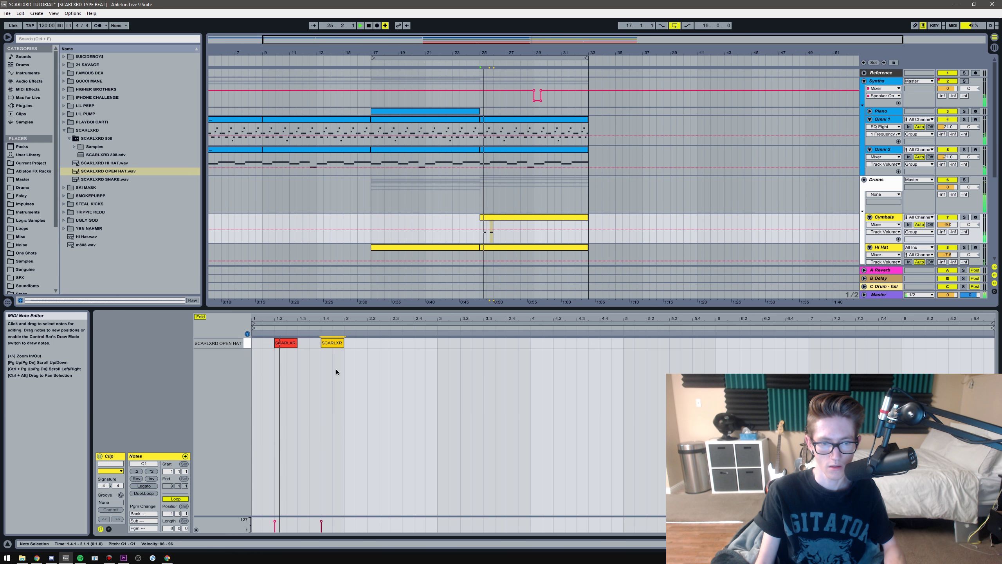
{"action": "left_click_drag", "start_coordinate": [347, 371], "coordinate": [243, 335]}
{"action": "key", "text": "ctrl+d"}
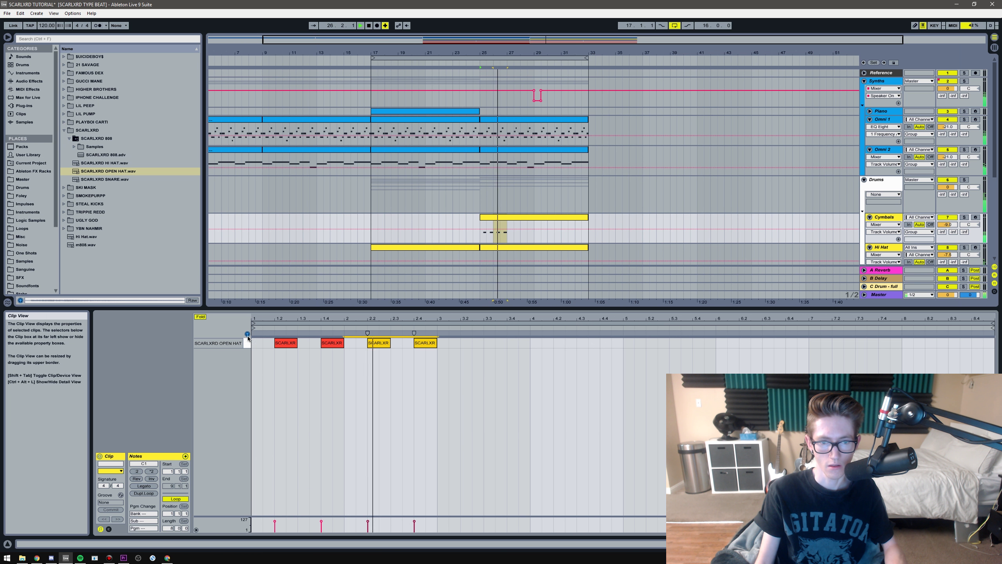
{"action": "key", "text": "ctrl+d"}
{"action": "key", "text": "ctrl+d"}
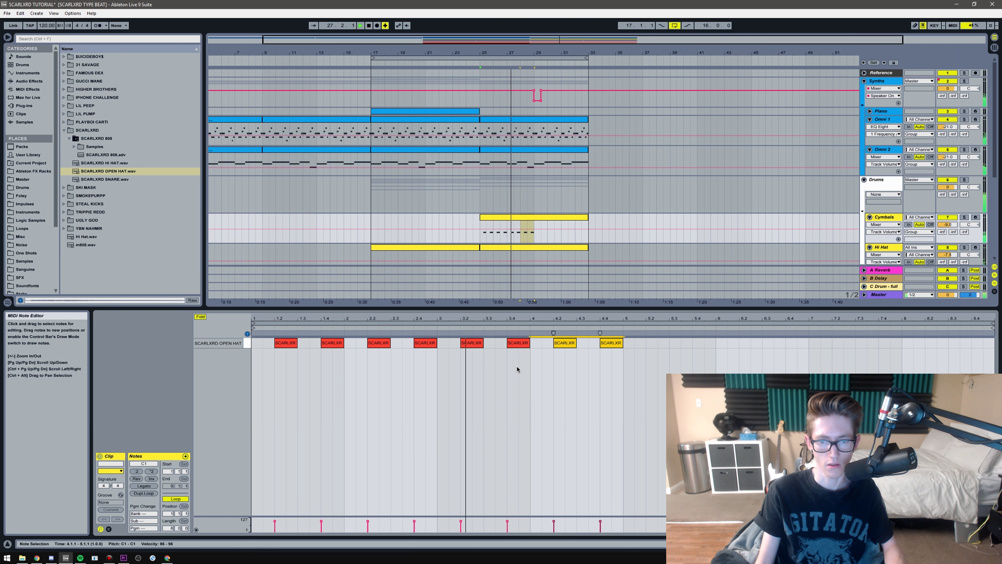
{"action": "key", "text": "ctrl+d"}
{"action": "key", "text": "ctrl+d"}
{"action": "key", "text": "ctrl+d"}
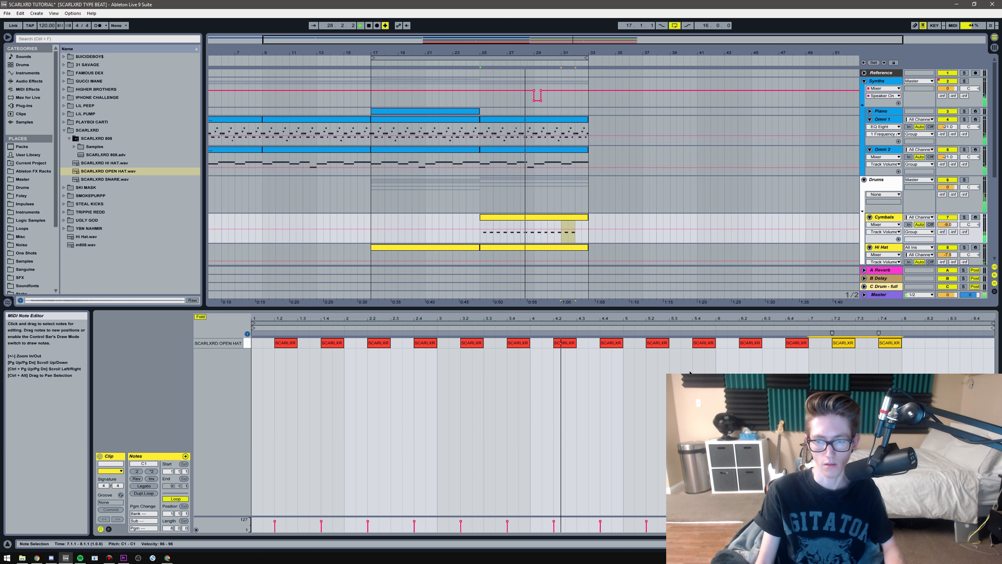
{"action": "key", "text": "ctrl+d"}
Step: Delete the open hat hit at 5.2 to leave a gap for the break, and play the clip back
{"action": "left_click", "coordinate": [660, 359]}
{"action": "double_click", "coordinate": [654, 342]}
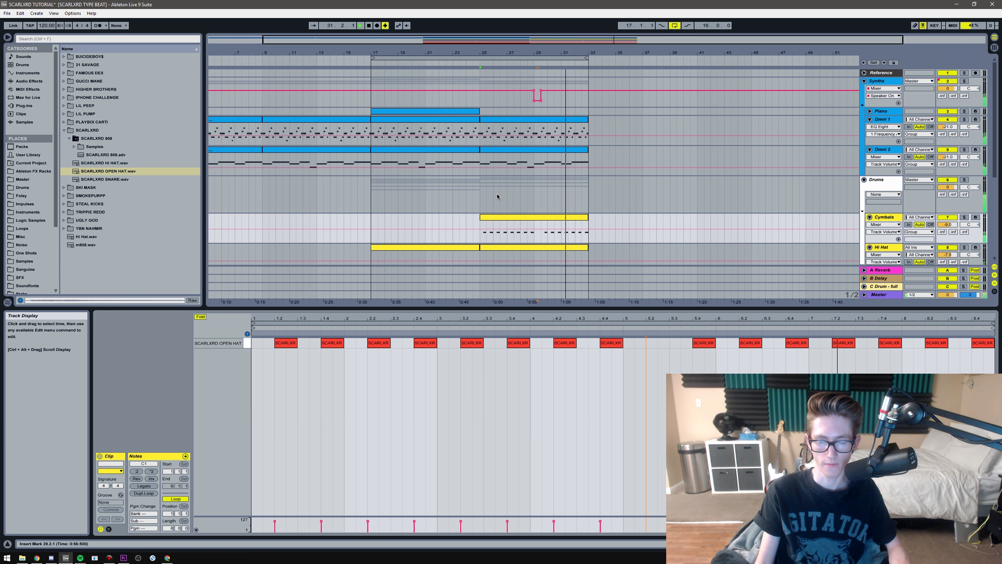
{"action": "key", "text": "space"}
Step: Copy the Omni 1 and Omni 2 clips from bar 17 to bar 33 and extend the arrangement loop to bar 49
{"action": "left_click_drag", "start_coordinate": [572, 308], "coordinate": [562, 448]}
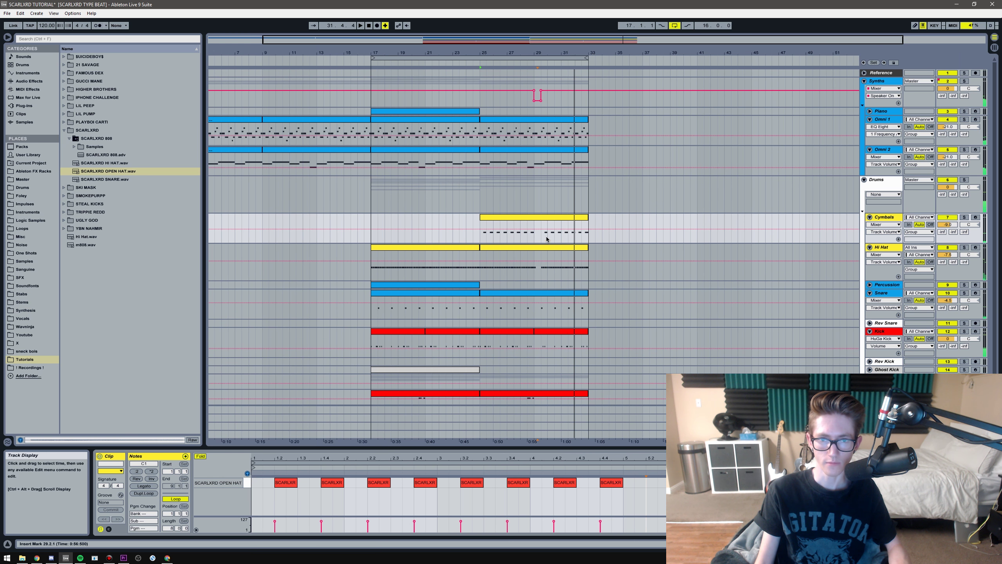
{"action": "left_click", "coordinate": [451, 121]}
{"action": "left_click", "coordinate": [492, 138], "text": "shift"}
{"action": "left_click", "coordinate": [491, 151]}
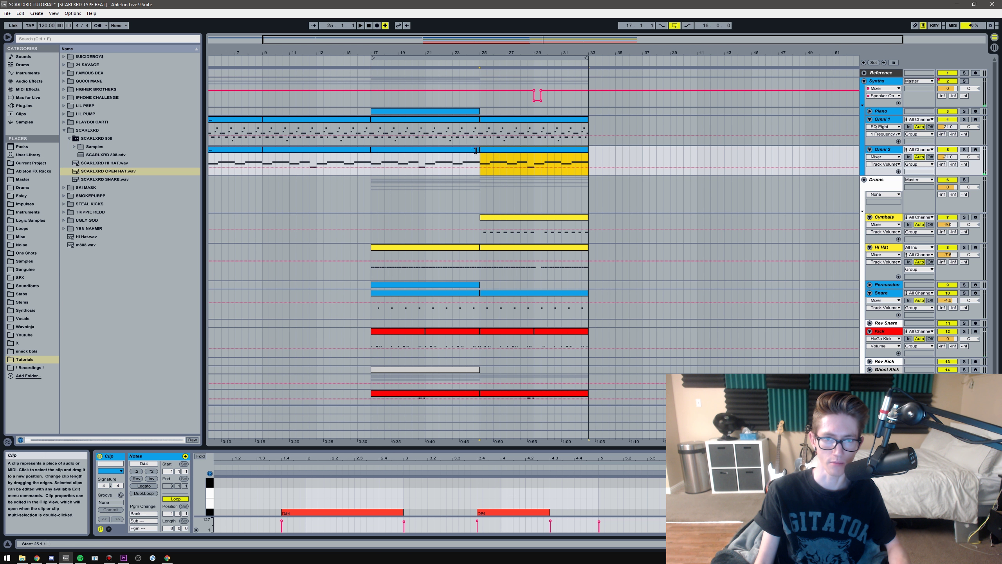
{"action": "left_click", "coordinate": [486, 137]}
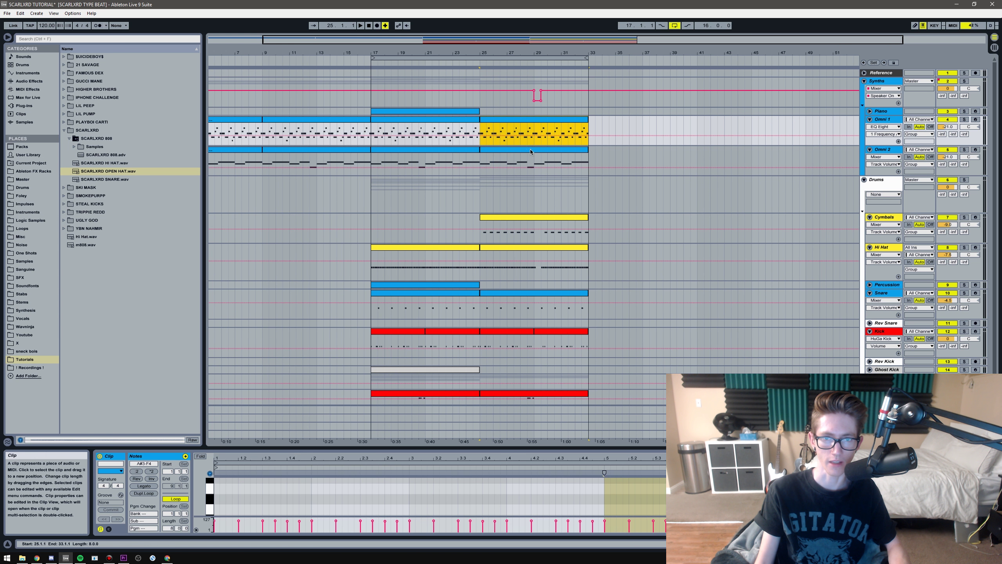
{"action": "left_click", "coordinate": [443, 121]}
{"action": "left_click", "coordinate": [446, 159], "text": "shift"}
{"action": "left_click", "coordinate": [451, 149]}
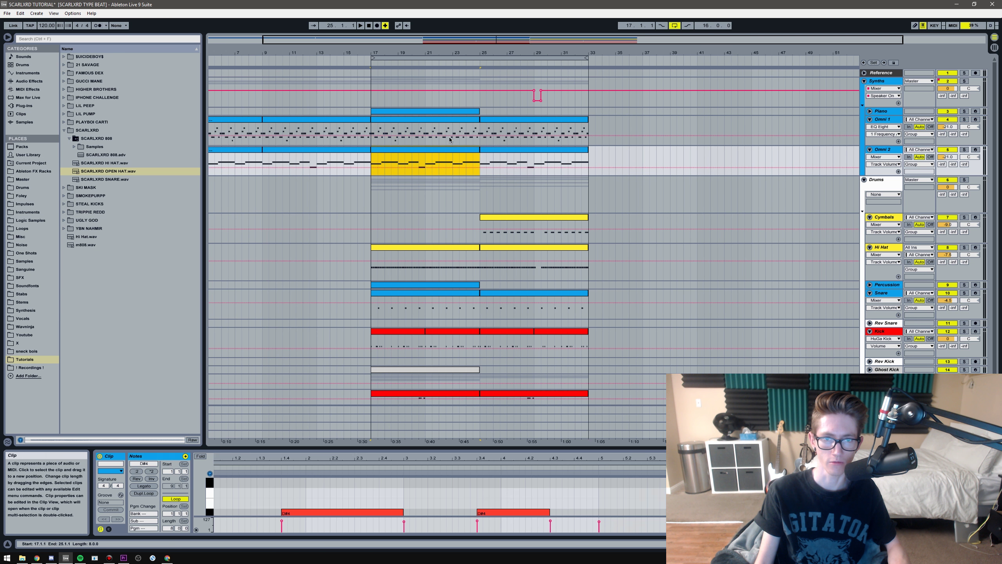
{"action": "left_click", "coordinate": [445, 121], "text": "shift"}
{"action": "left_click_drag", "start_coordinate": [445, 121], "coordinate": [663, 121]}
{"action": "left_click_drag", "start_coordinate": [587, 56], "coordinate": [736, 57]}
{"action": "left_click_drag", "start_coordinate": [803, 91], "coordinate": [803, 91]}
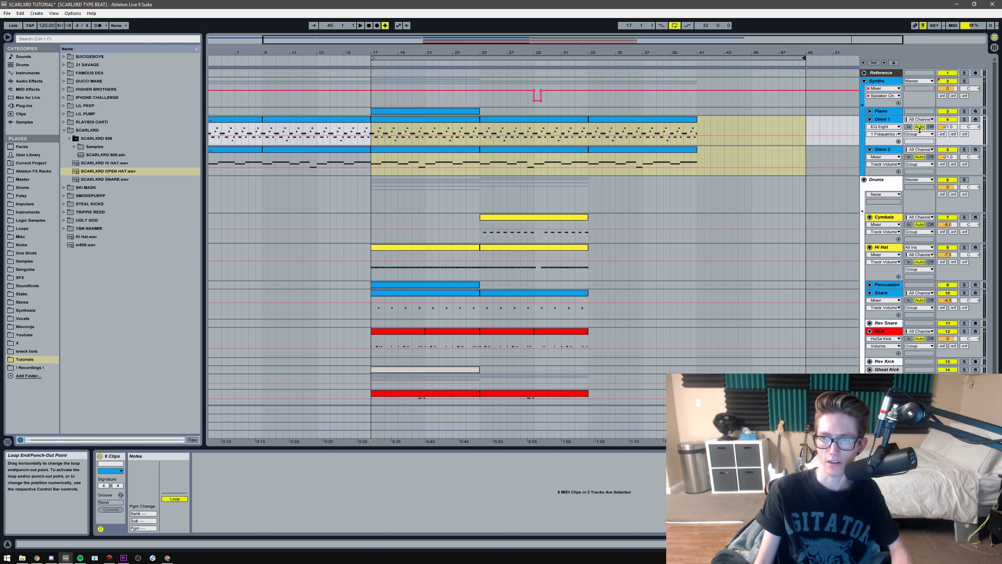
Step: Enable the Auto Filter on the Synths group, set its resonance to 33%, and raise its cutoff to nearly fully open
{"action": "left_click", "coordinate": [887, 82]}
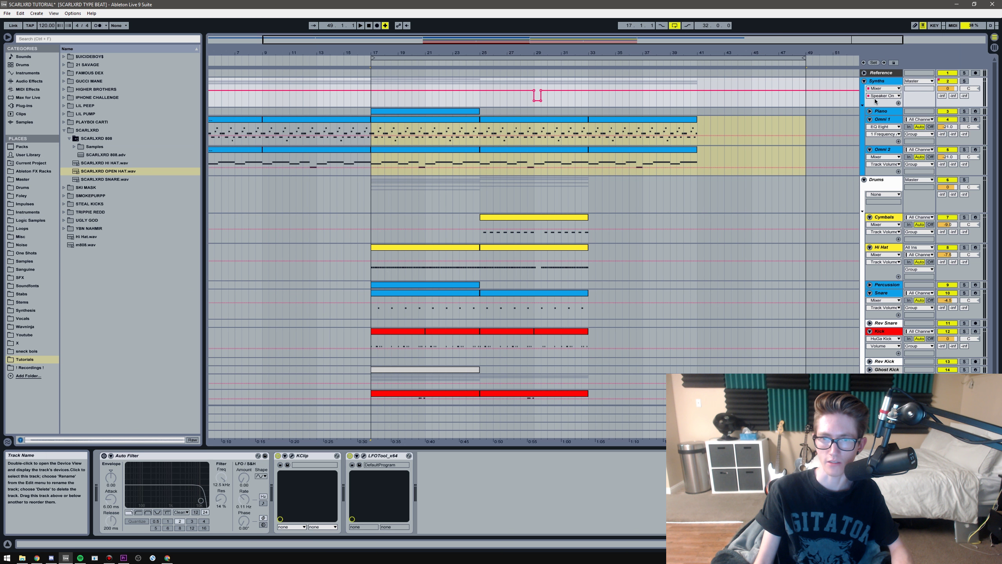
{"action": "left_click", "coordinate": [103, 456]}
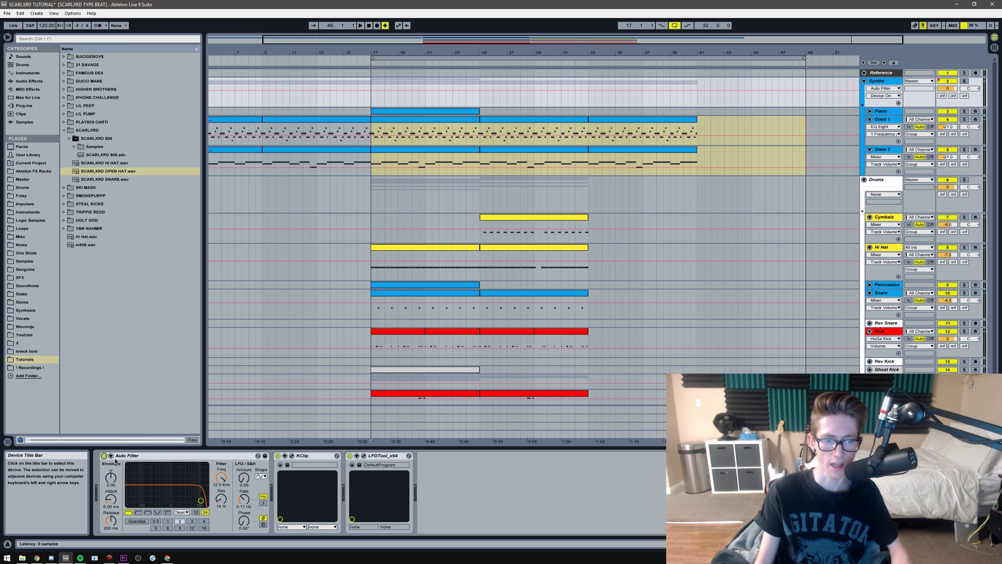
{"action": "left_click", "coordinate": [221, 500]}
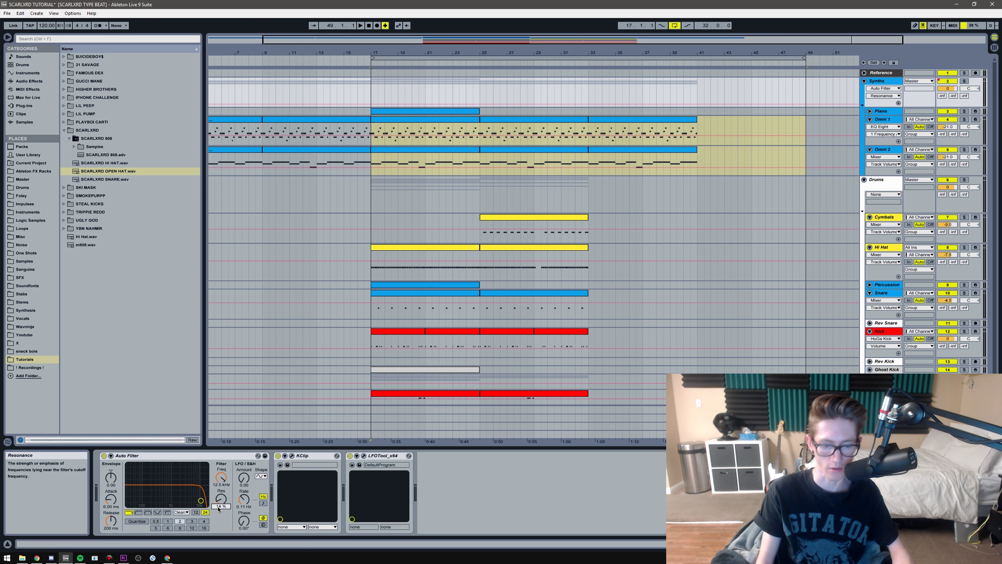
{"action": "left_click_drag", "start_coordinate": [221, 499], "coordinate": [221, 489]}
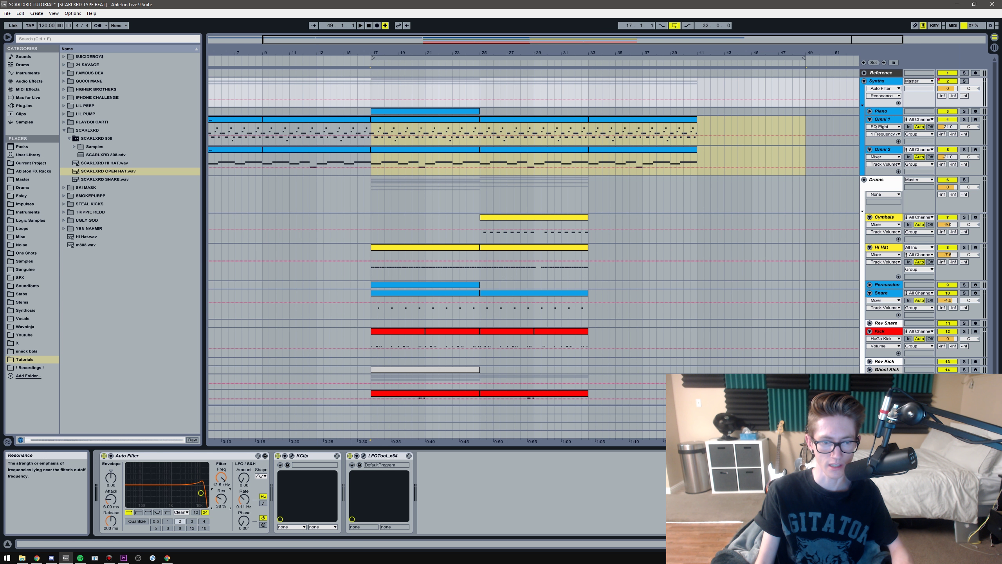
{"action": "left_click", "coordinate": [221, 507]}
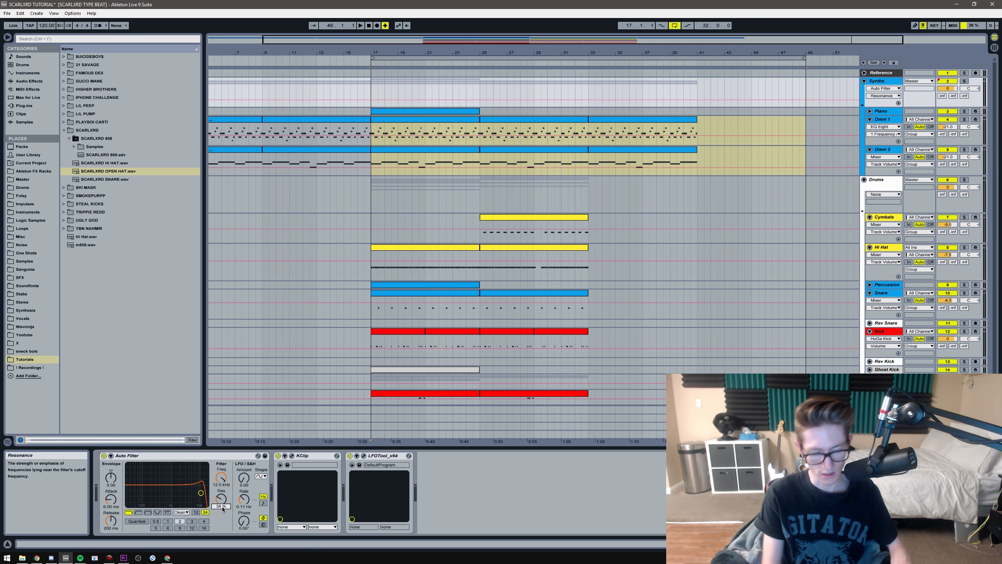
{"action": "type", "text": "33"}
{"action": "key", "text": "Return"}
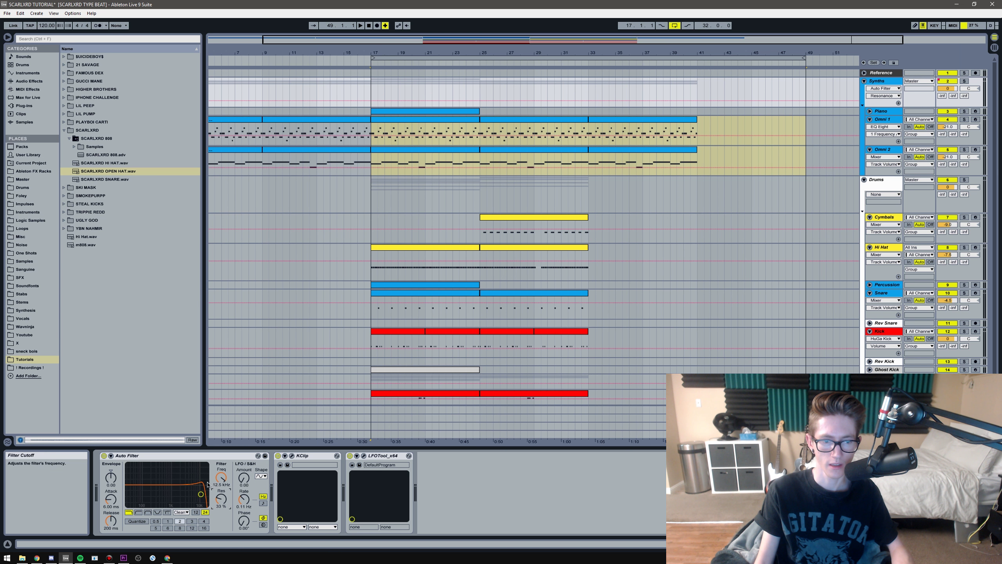
{"action": "left_click_drag", "start_coordinate": [201, 494], "coordinate": [207, 494]}
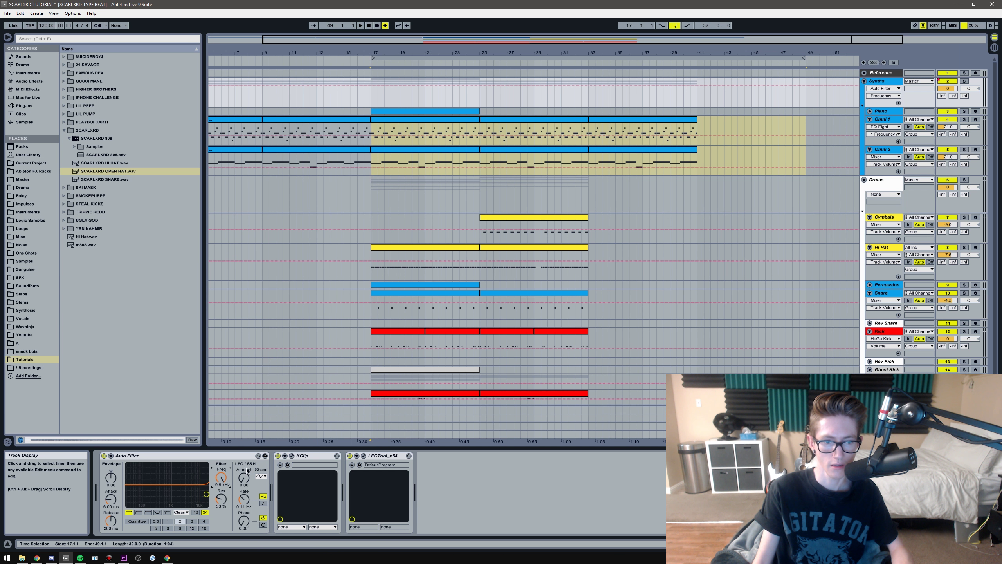
Step: Draw a falling Auto Filter Frequency ramp on the Synths group from about bar 32 to bar 34 and play it back
{"action": "left_click", "coordinate": [573, 85]}
{"action": "left_click_drag", "start_coordinate": [596, 86], "coordinate": [604, 93]}
{"action": "left_click", "coordinate": [567, 94]}
{"action": "key", "text": "space"}
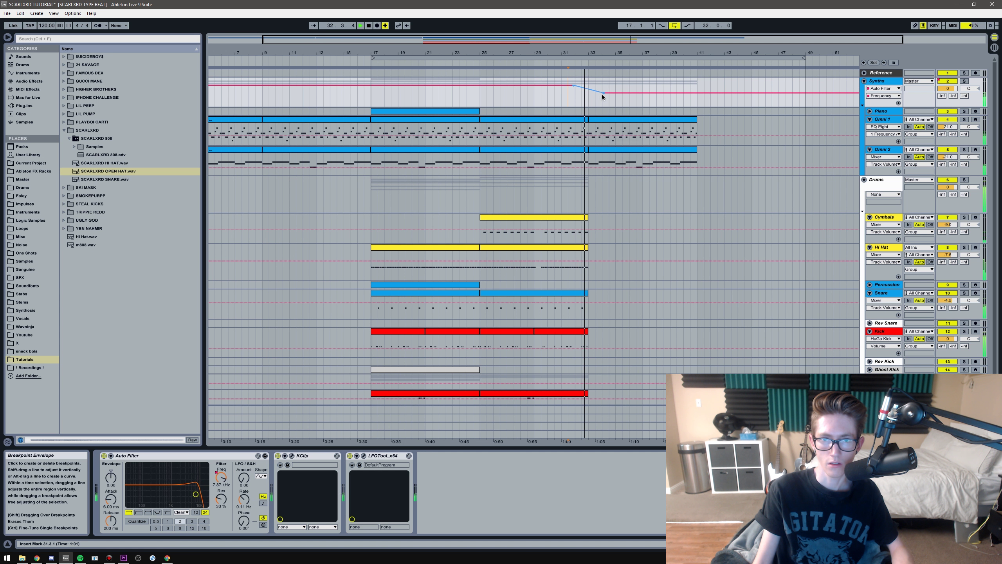
Step: Move the ramp's end point back to bar 33 at a lower frequency, curve the descent, and play it back
{"action": "mouse_move", "coordinate": [604, 93]}
{"action": "left_mouse_down"}
{"action": "mouse_move", "coordinate": [586, 87]}
{"action": "mouse_move", "coordinate": [590, 95]}
{"action": "left_mouse_up"}
{"action": "key", "text": "space"}
{"action": "key", "text": "space"}
{"action": "key", "text": "space"}
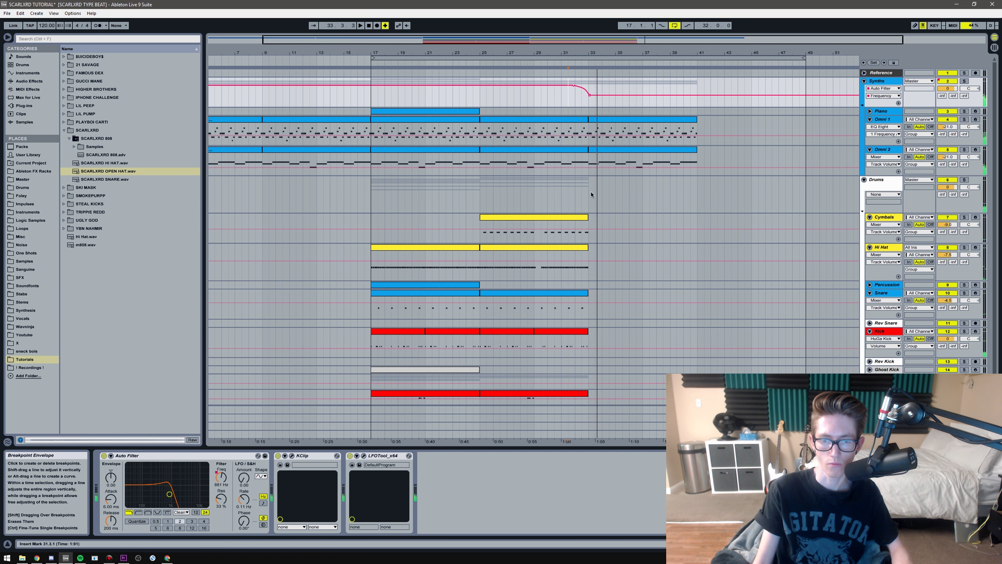
Step: Duplicate the 808 clip at bar 25 so it continues at bar 33, and play back the breakdown
{"action": "scroll", "coordinate": [591, 193], "scroll_direction": "down", "scroll_amount": 1}
{"action": "left_click", "coordinate": [557, 377]}
{"action": "key", "text": "ctrl+d"}
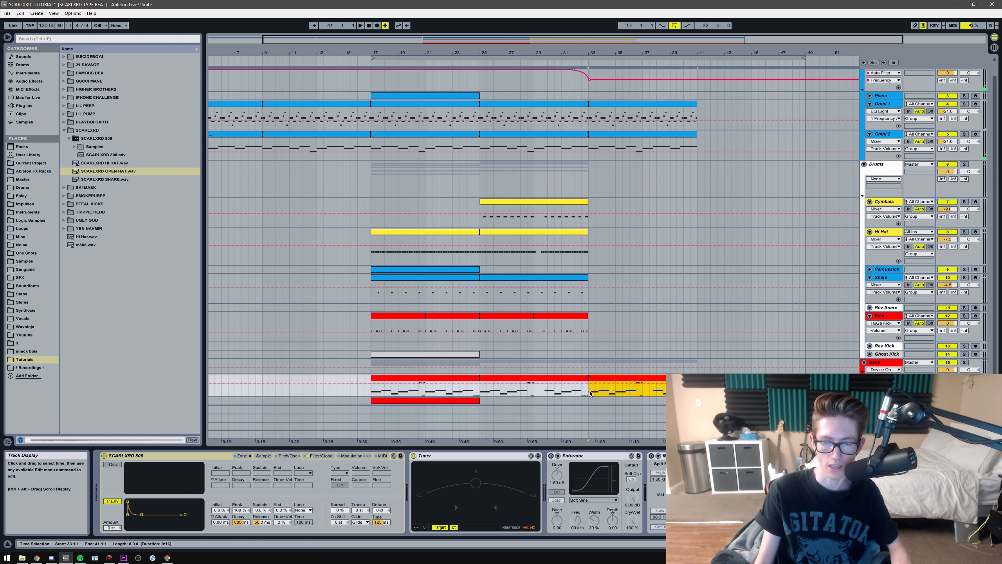
{"action": "key", "text": "space"}
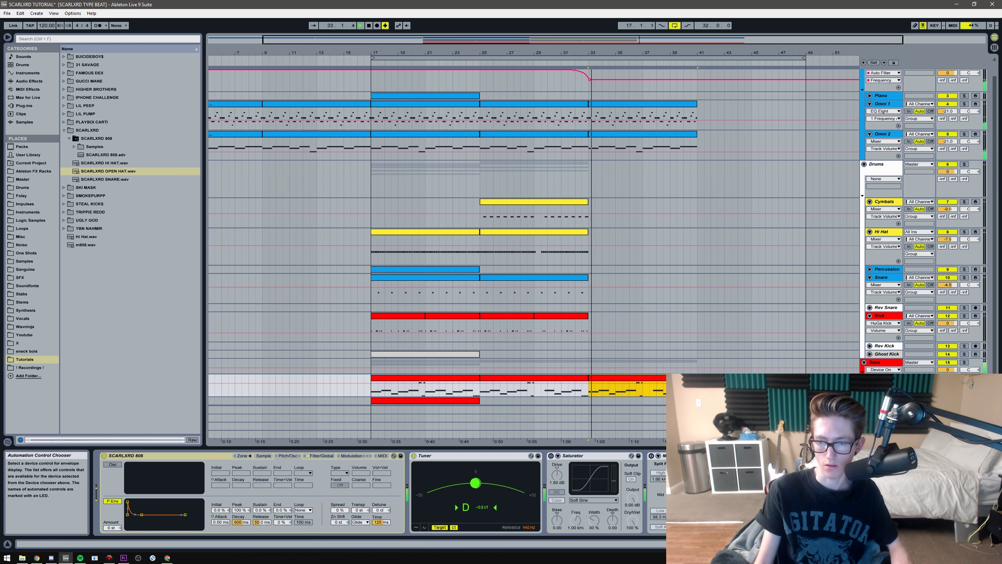
{"action": "key", "text": "space"}
Step: Enable the Auto Filter on the Bass group with its cutoff fully open, and show its Frequency automation in a taller lane
{"action": "left_click", "coordinate": [888, 362]}
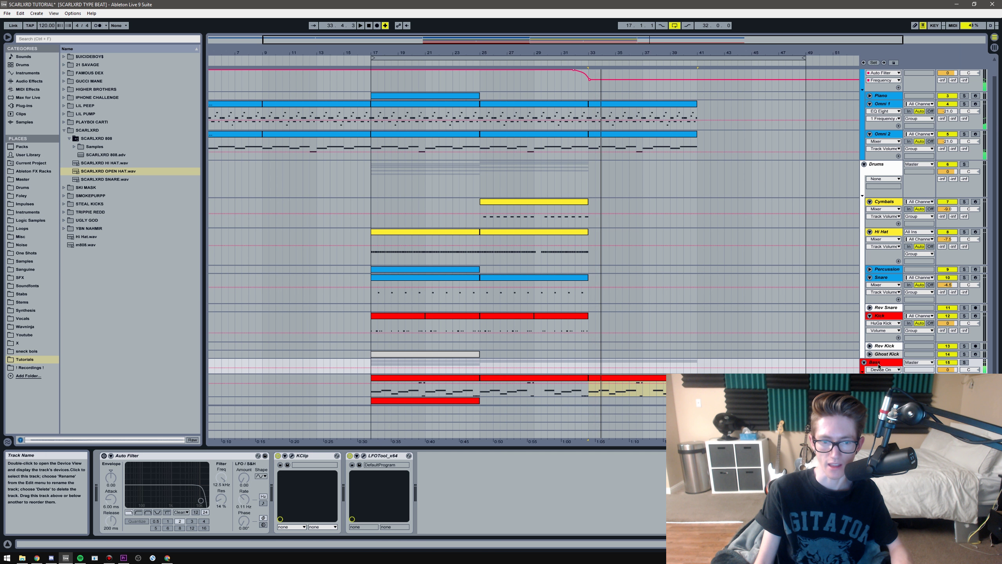
{"action": "left_click", "coordinate": [104, 455]}
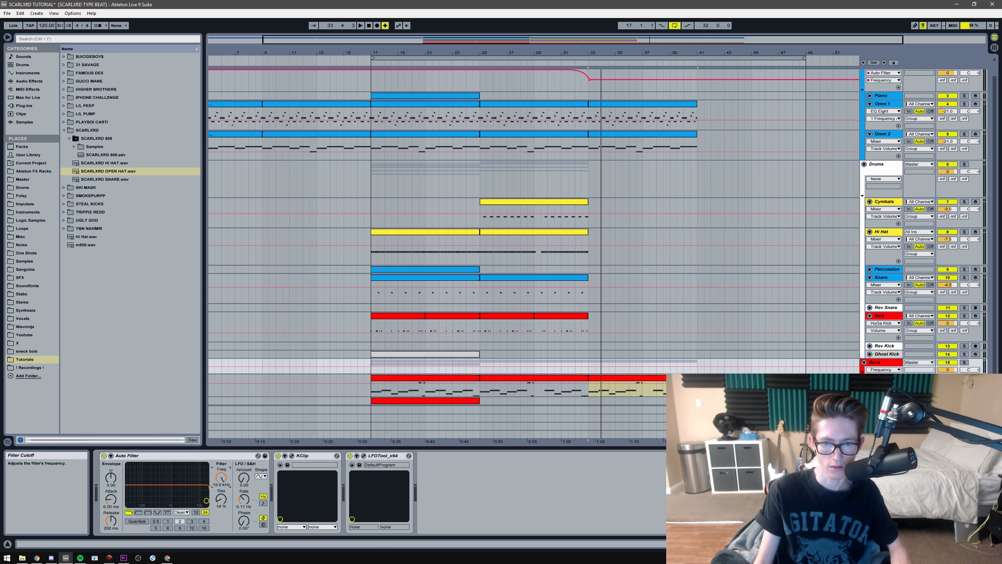
{"action": "left_click", "coordinate": [883, 370]}
{"action": "left_click", "coordinate": [870, 373]}
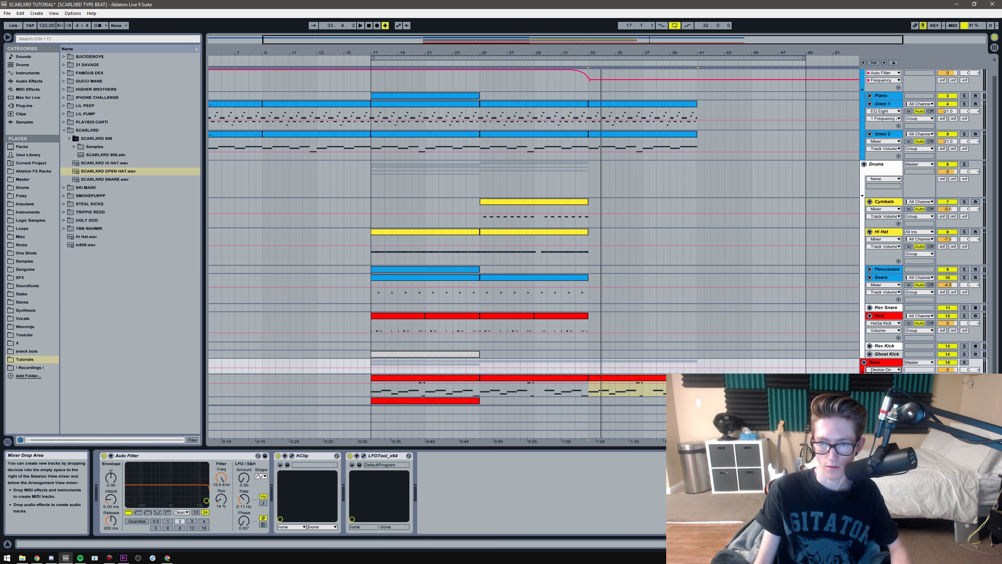
{"action": "left_click_drag", "start_coordinate": [875, 373], "coordinate": [875, 403]}
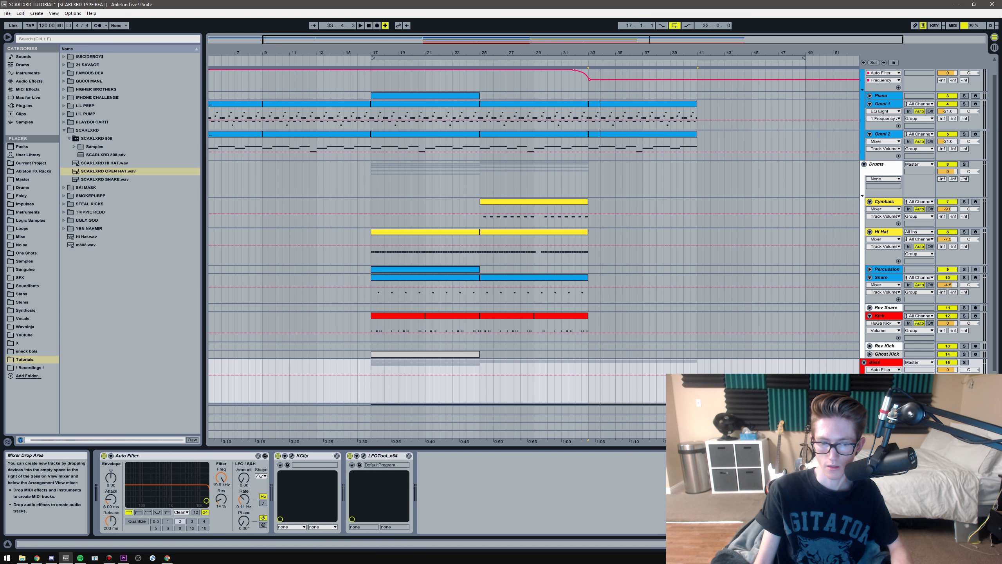
Step: Draw a curved Auto Filter Frequency drop on the Bass group from bar 32 to about bar 33, ending near 463 Hz
{"action": "key", "text": "space"}
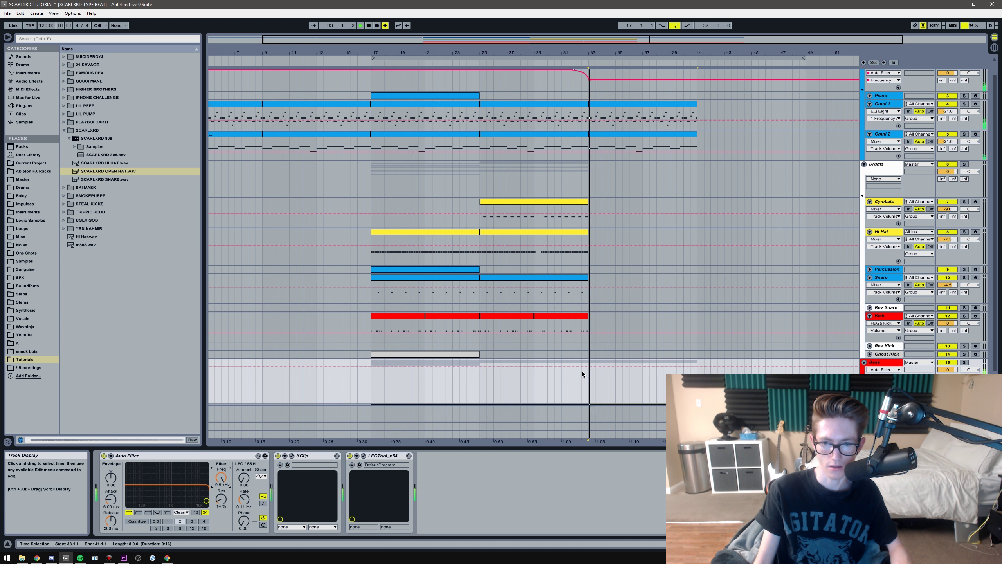
{"action": "left_click", "coordinate": [574, 366]}
{"action": "mouse_move", "coordinate": [581, 370]}
{"action": "left_mouse_down"}
{"action": "mouse_move", "coordinate": [595, 371]}
{"action": "mouse_move", "coordinate": [591, 386]}
{"action": "left_mouse_up"}
{"action": "key", "text": "space"}
{"action": "left_click", "coordinate": [596, 367]}
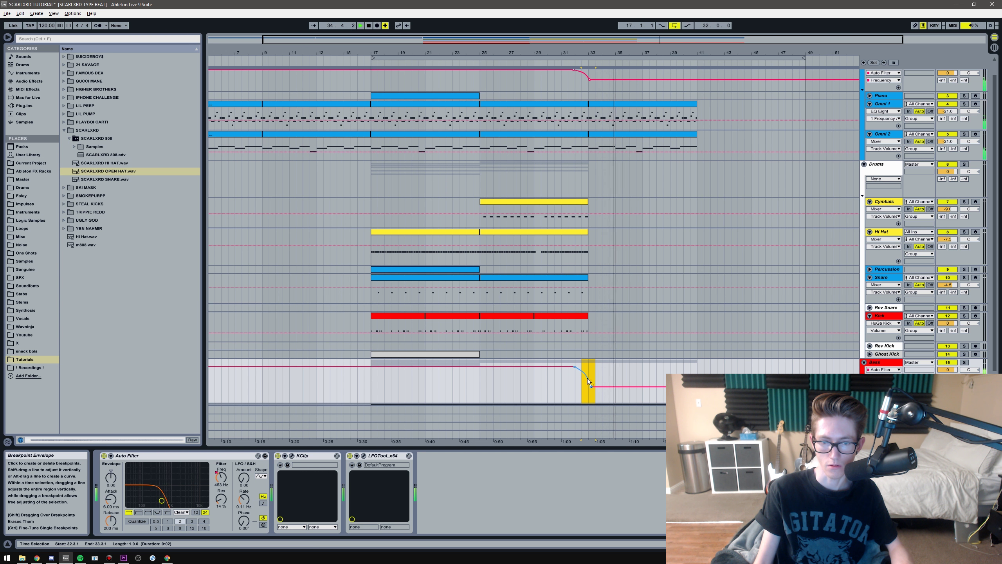
{"action": "left_click_drag", "start_coordinate": [586, 382], "coordinate": [590, 390]}
{"action": "scroll", "coordinate": [591, 387], "scroll_direction": "down", "scroll_amount": 1}
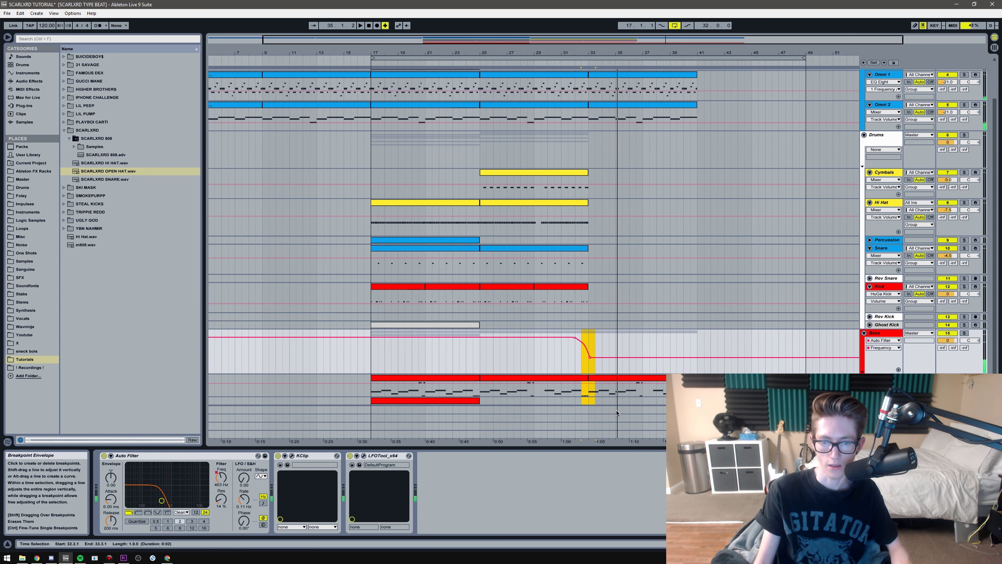
Step: Open the 808 clip at bar 33 for note editing and enlarge the note editor
{"action": "double_click", "coordinate": [608, 377]}
{"action": "left_click_drag", "start_coordinate": [520, 446], "coordinate": [525, 299]}
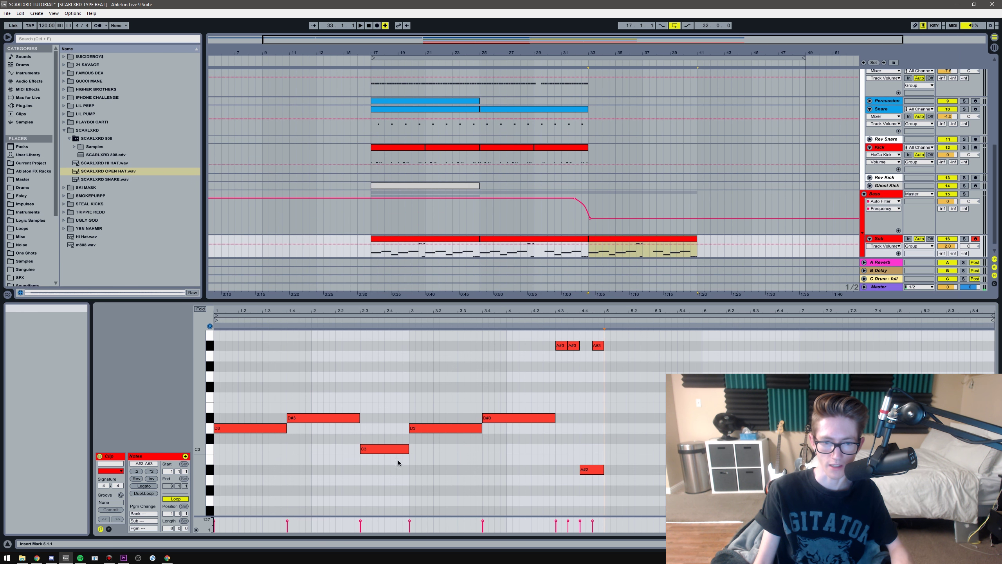
Step: Try deleting the C3 note, lengthening the first D#3 note and copying the opening D3 note to bar 5, and undo these edits
{"action": "left_click", "coordinate": [395, 449]}
{"action": "key", "text": "Delete"}
{"action": "left_click", "coordinate": [358, 417]}
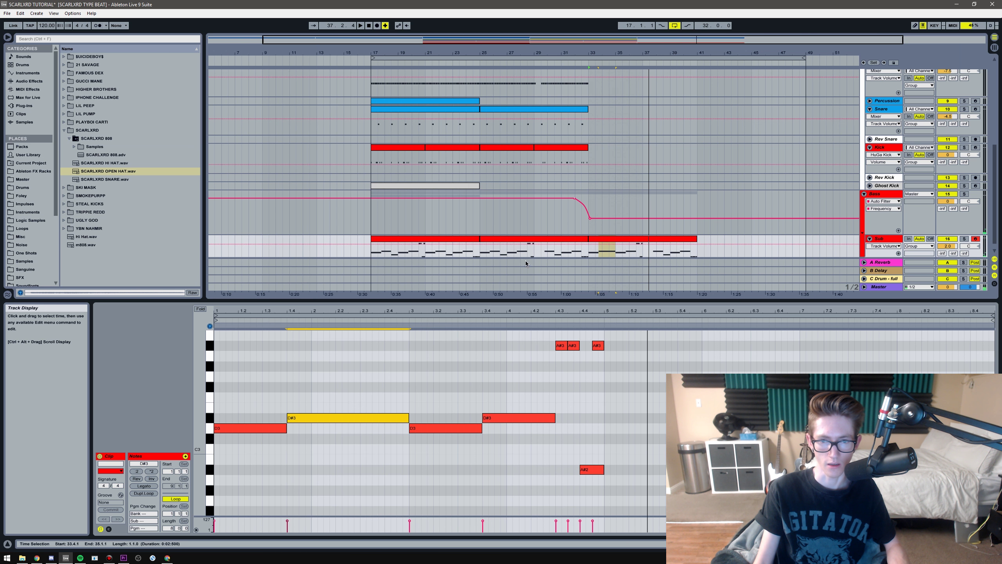
{"action": "scroll", "coordinate": [525, 260], "scroll_direction": "down", "scroll_amount": 1}
{"action": "left_click_drag", "start_coordinate": [268, 427], "coordinate": [657, 431]}
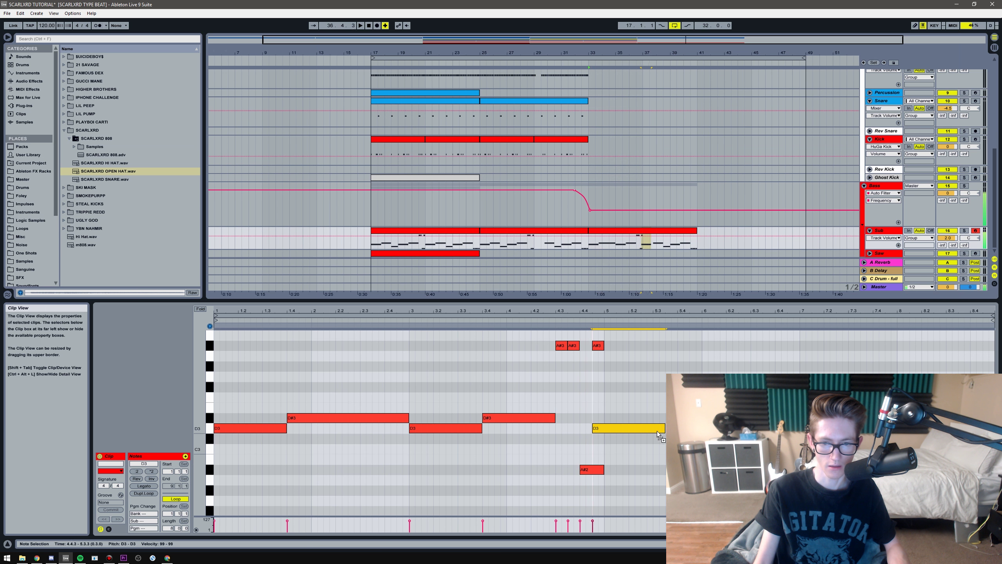
{"action": "key", "text": "space"}
{"action": "key", "text": "ctrl+z"}
{"action": "key", "text": "ctrl+z"}
{"action": "key", "text": "ctrl+z"}
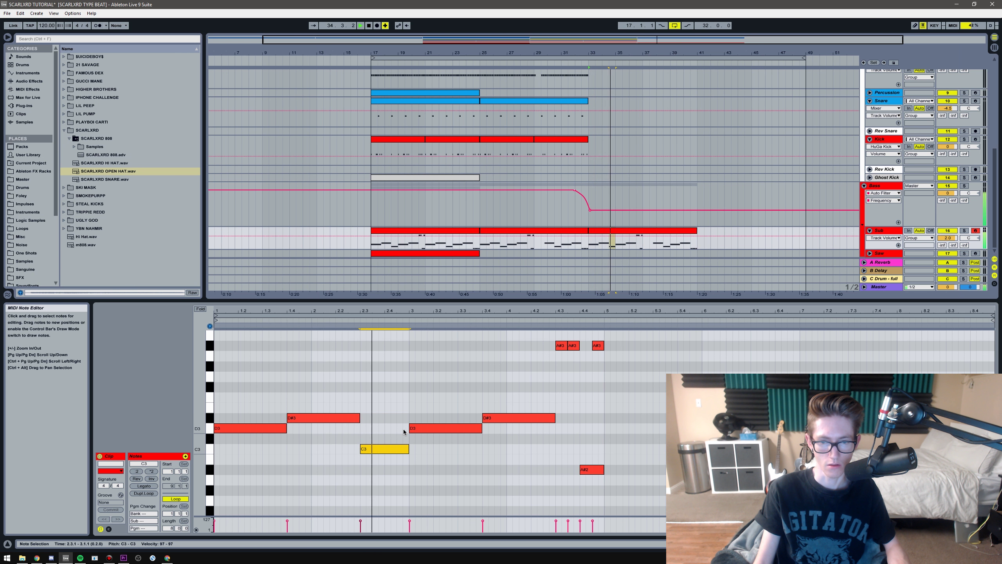
Step: Replace the notes at the end of the 808 clip's fourth bar with three copied A#2 notes starting at 4.3.3, and play it back
{"action": "left_click", "coordinate": [609, 371]}
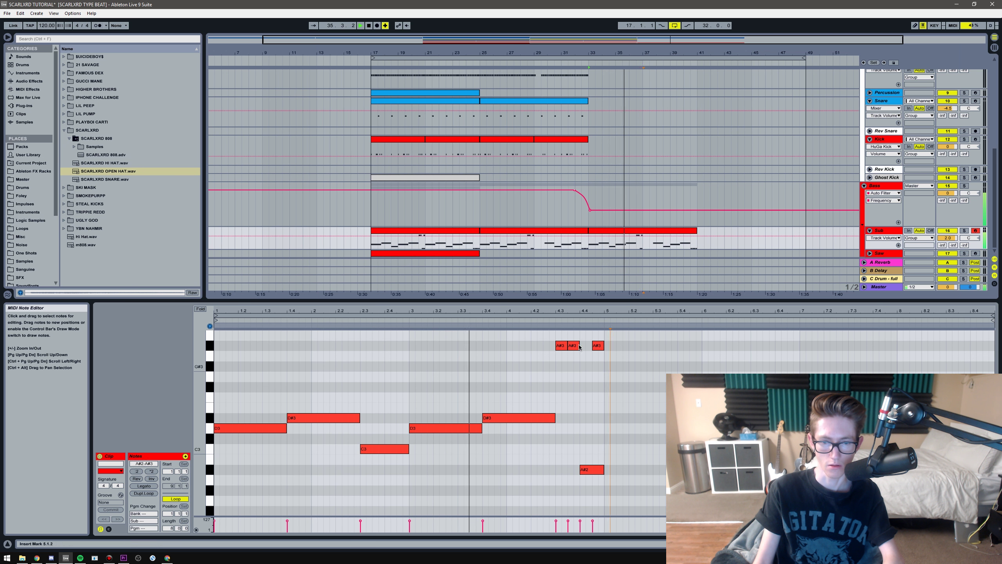
{"action": "left_click_drag", "start_coordinate": [579, 347], "coordinate": [553, 332]}
{"action": "key", "text": "Delete"}
{"action": "left_click_drag", "start_coordinate": [611, 498], "coordinate": [586, 441]}
{"action": "key", "text": "Delete"}
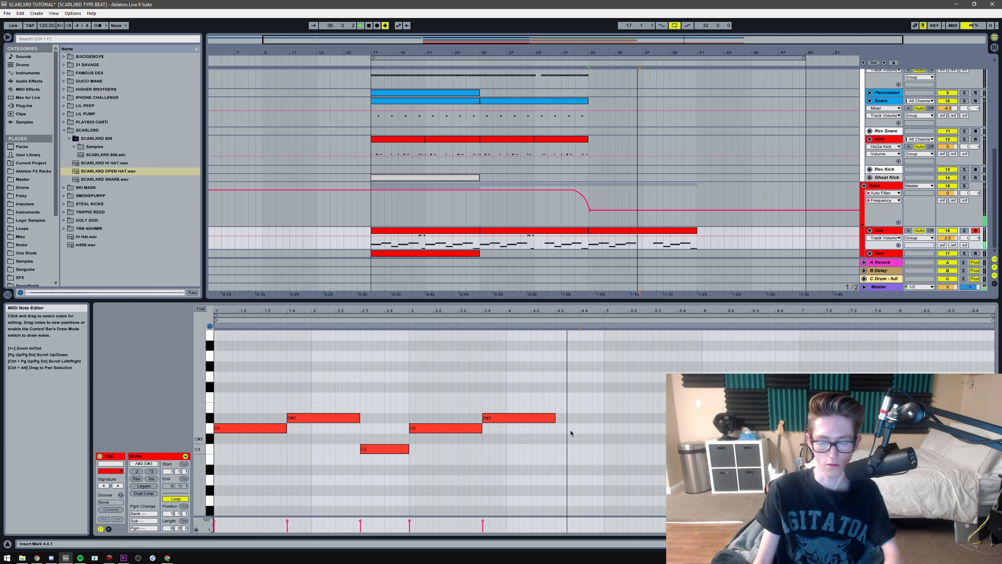
{"action": "left_click_drag", "start_coordinate": [990, 484], "coordinate": [945, 459]}
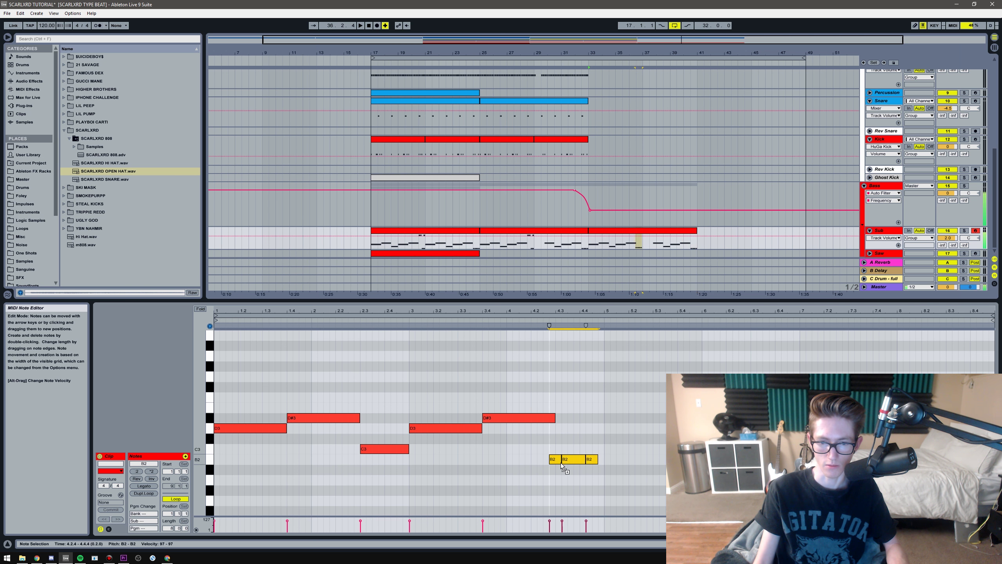
{"action": "left_click_drag", "start_coordinate": [561, 462], "coordinate": [568, 473]}
{"action": "key", "text": "space"}
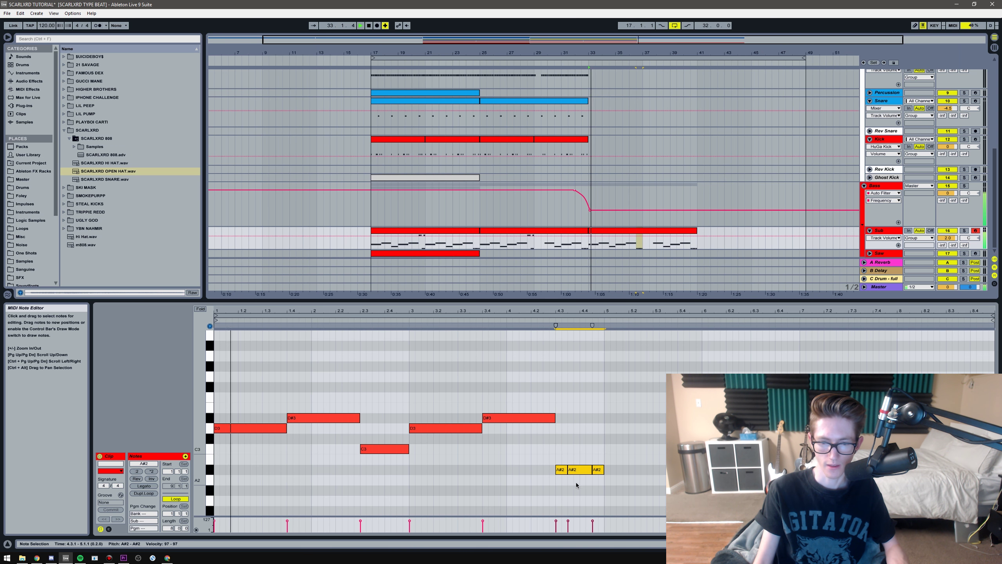
Step: Copy the 808 clip's opening D3 note to the start of its fifth bar and listen to it
{"action": "left_click_drag", "start_coordinate": [271, 428], "coordinate": [665, 433]}
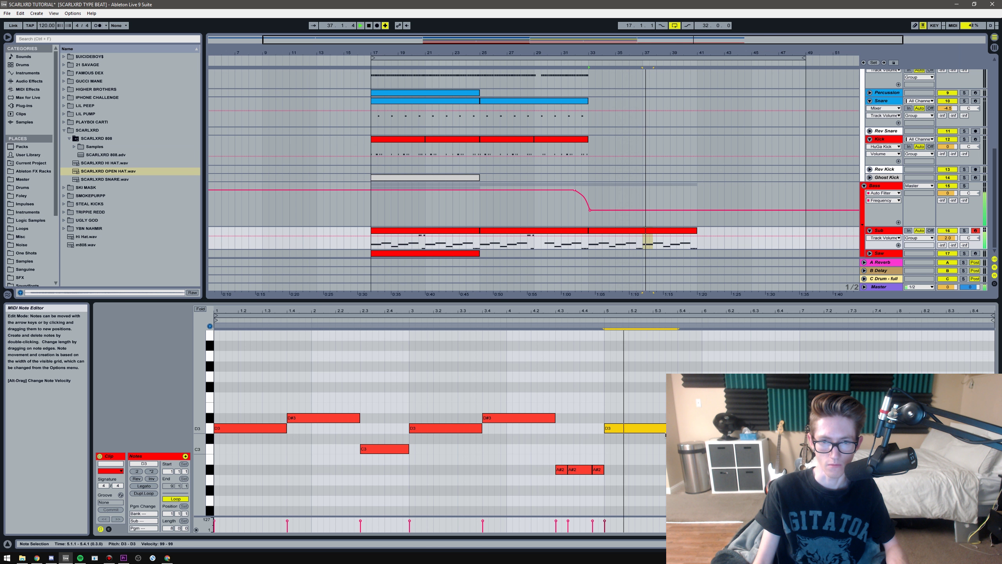
{"action": "scroll", "coordinate": [675, 245], "scroll_direction": "up", "scroll_amount": 1}
{"action": "key", "text": "space"}
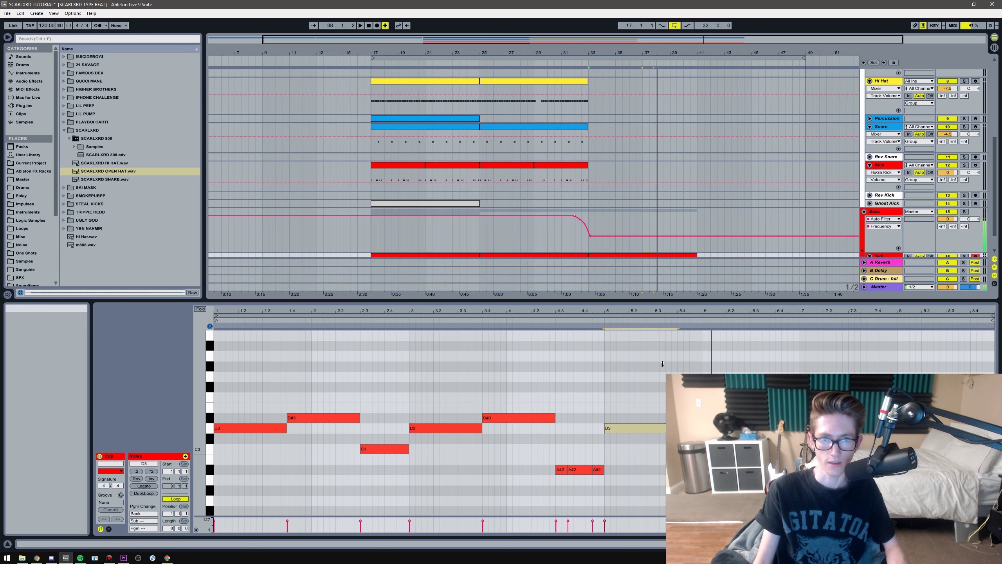
Step: Shrink the note editor and copy the hi-hat clip from bar 17 to bar 9
{"action": "left_click_drag", "start_coordinate": [663, 364], "coordinate": [663, 393]}
{"action": "scroll", "coordinate": [490, 300], "scroll_direction": "up", "scroll_amount": 2}
{"action": "left_click_drag", "start_coordinate": [458, 210], "coordinate": [347, 211]}
{"action": "left_click_drag", "start_coordinate": [315, 52], "coordinate": [342, 59]}
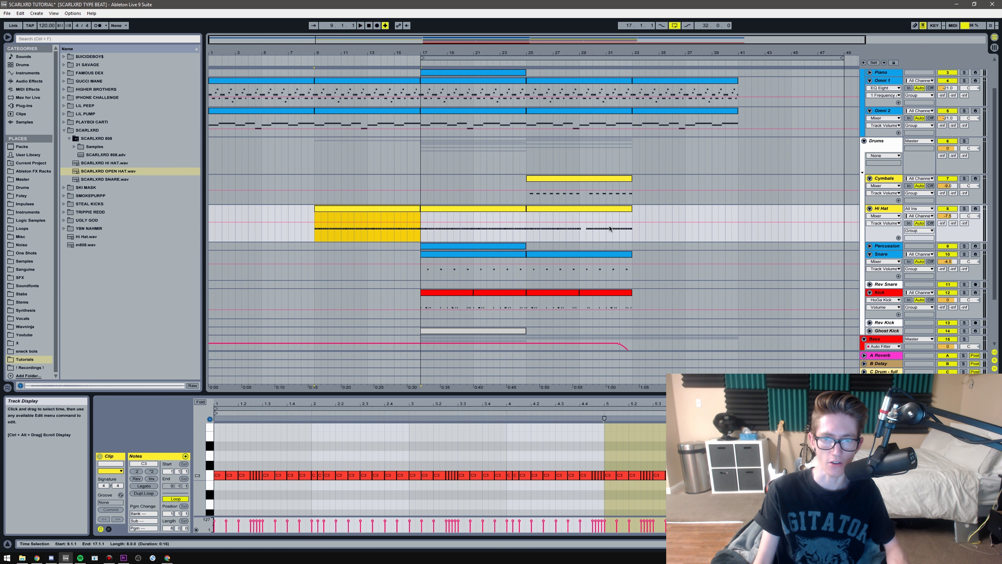
{"action": "scroll", "coordinate": [648, 224], "scroll_direction": "down", "scroll_amount": 1}
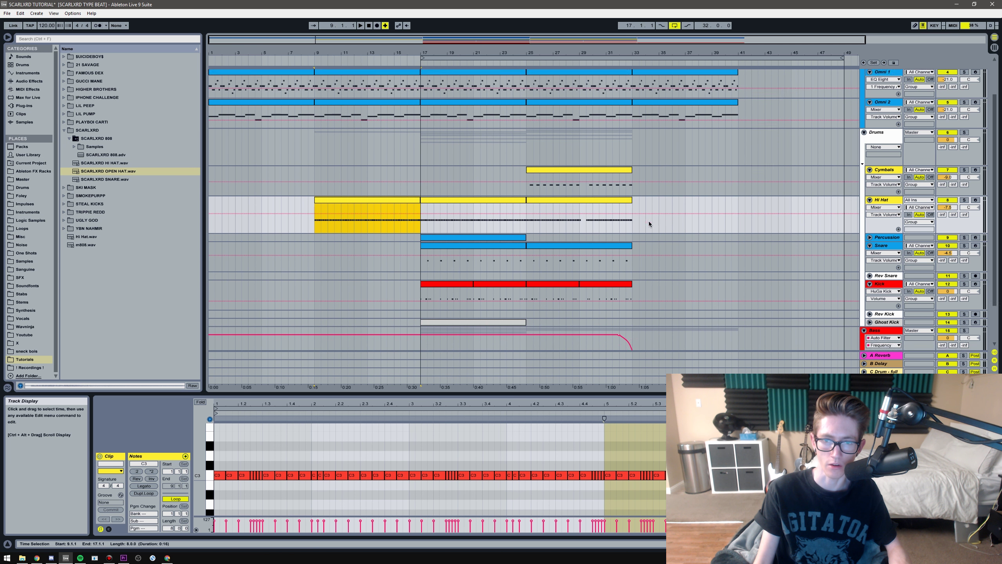
Step: Play the breakdown and draw a Bass group Frequency rise from bar 40 to bar 41, returning to the open level with a curve
{"action": "scroll", "coordinate": [648, 224], "scroll_direction": "down", "scroll_amount": 5}
{"action": "left_click", "coordinate": [618, 260]}
{"action": "key", "text": "space"}
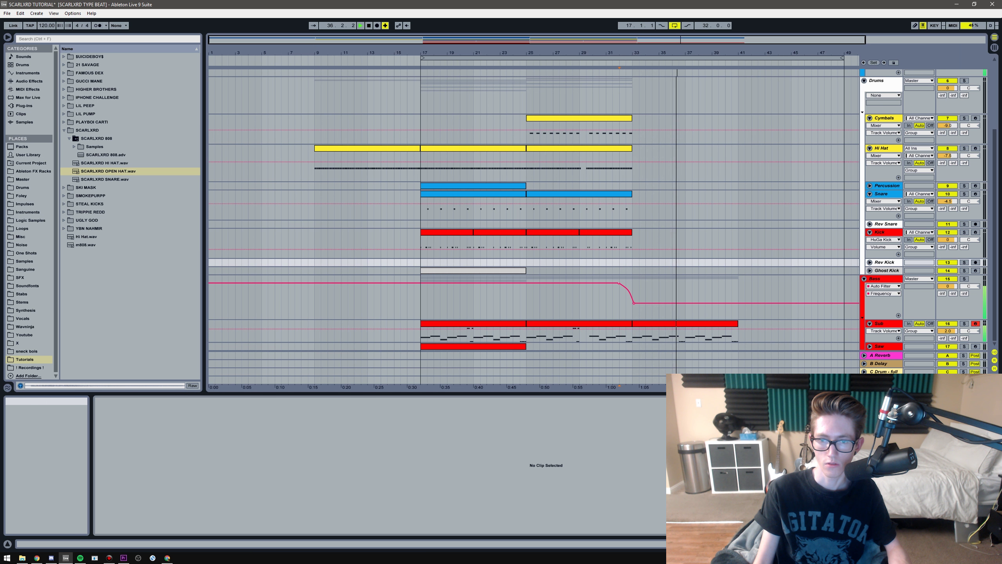
{"action": "scroll", "coordinate": [710, 237], "scroll_direction": "up", "scroll_amount": 2}
{"action": "left_click", "coordinate": [725, 334]}
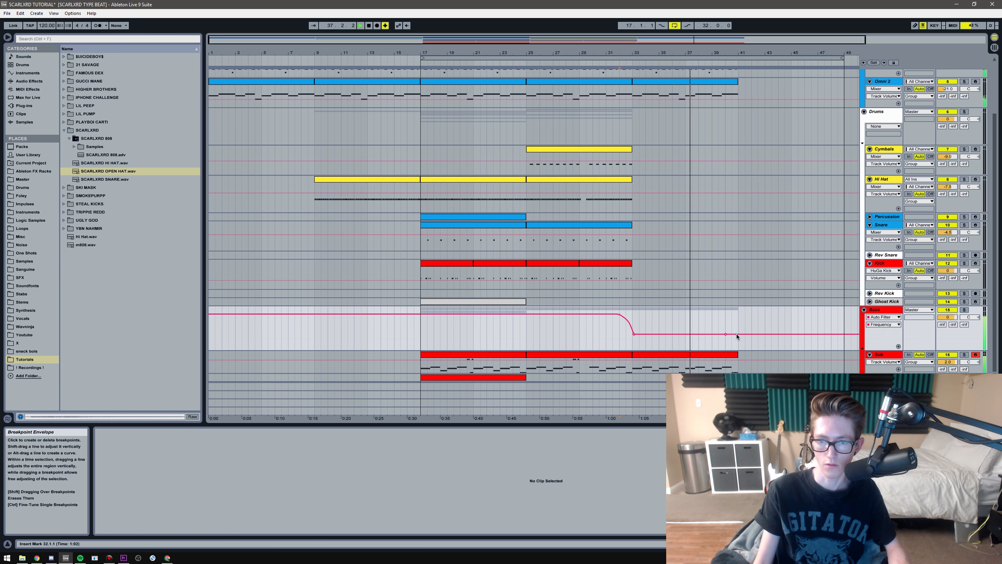
{"action": "left_click_drag", "start_coordinate": [737, 334], "coordinate": [740, 314]}
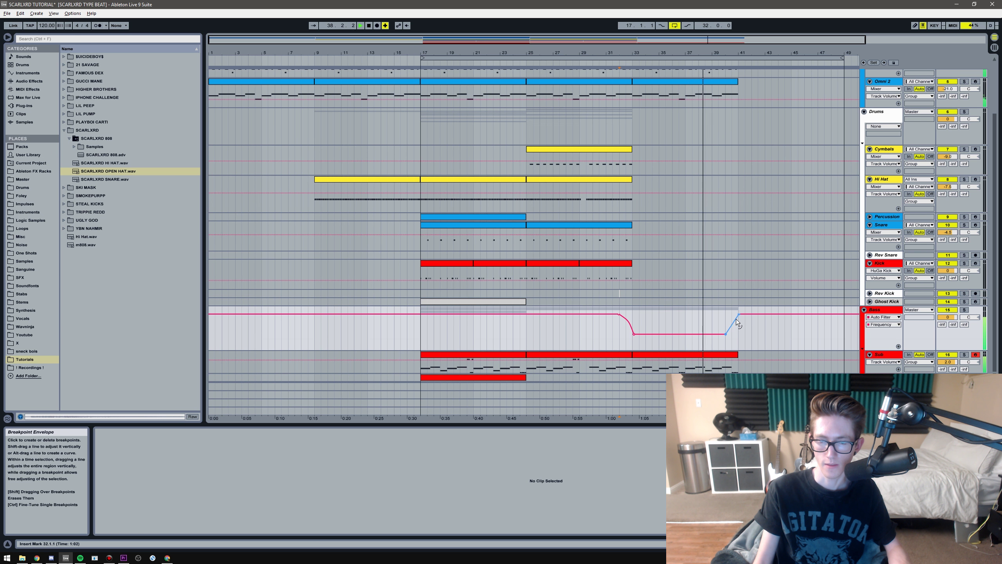
Step: Draw a matching curved Frequency rise on the Synths group from bar 40 to bar 41
{"action": "scroll", "coordinate": [701, 191], "scroll_direction": "up", "scroll_amount": 3}
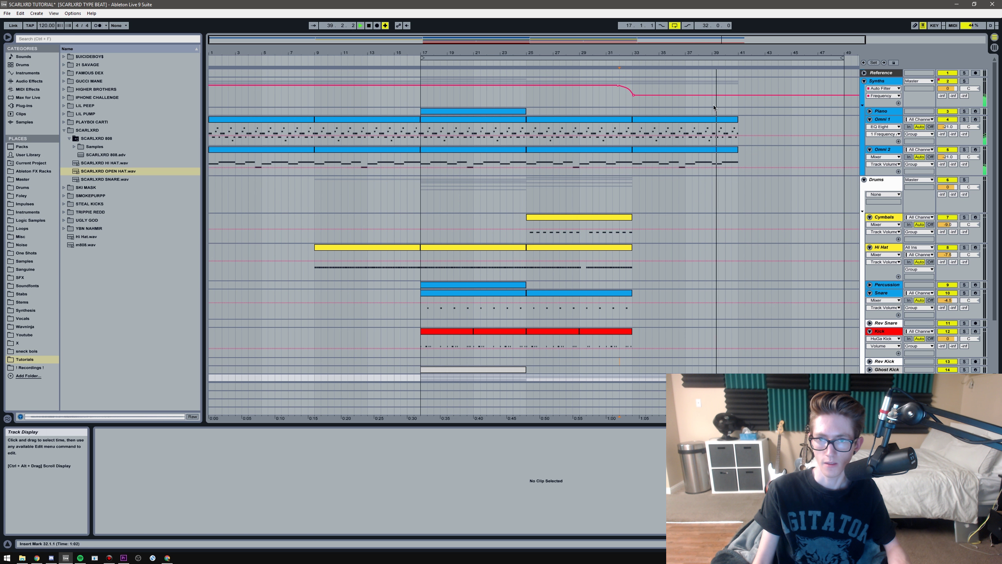
{"action": "left_click", "coordinate": [725, 95]}
{"action": "left_click_drag", "start_coordinate": [735, 96], "coordinate": [737, 90]}
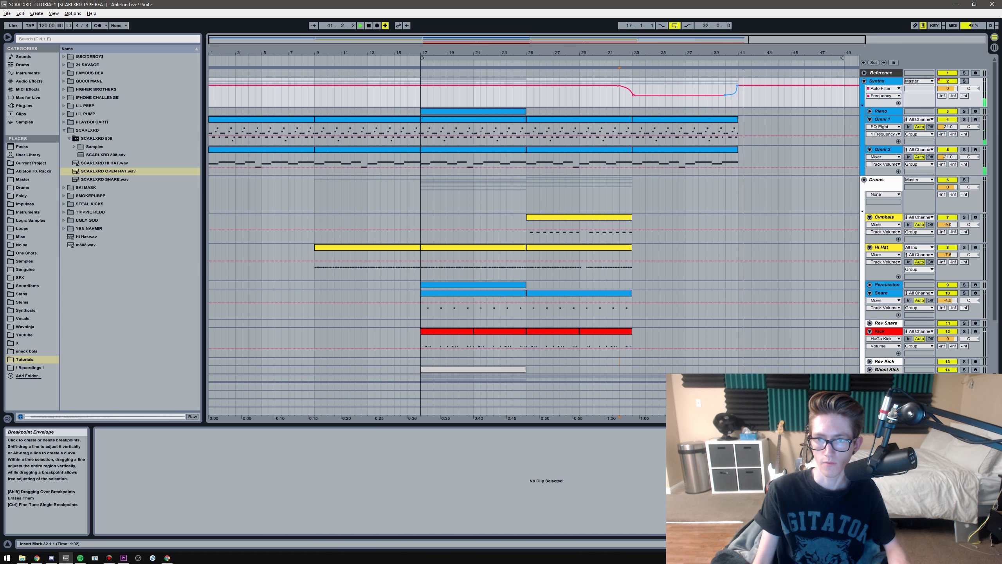
Step: Copy the melody, drum and bass clips of bars 17 to 33 to bar 41 and play the transition
{"action": "left_click", "coordinate": [486, 120]}
{"action": "scroll", "coordinate": [559, 257], "scroll_direction": "down", "scroll_amount": 3}
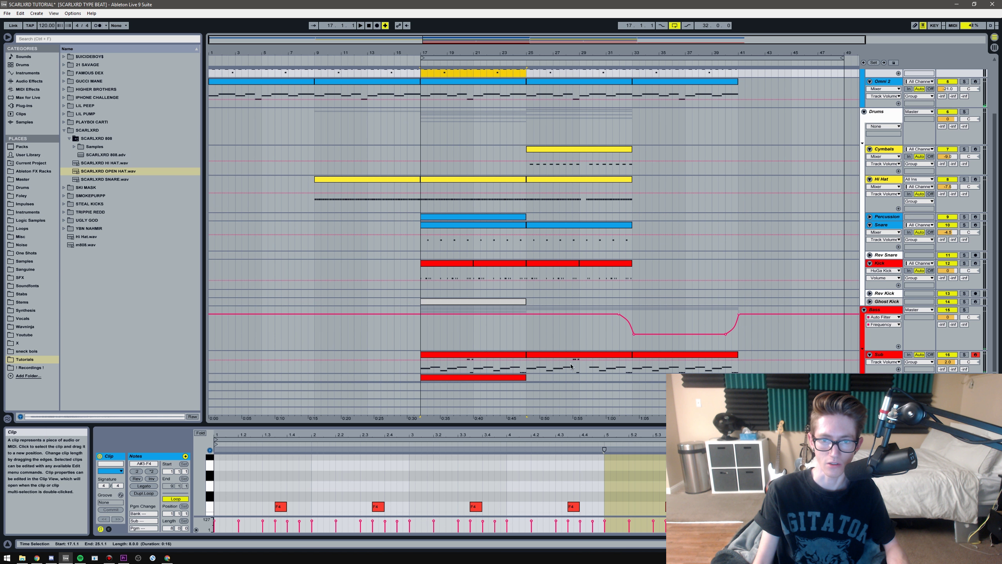
{"action": "left_click", "coordinate": [605, 356], "text": "shift"}
{"action": "left_click_drag", "start_coordinate": [461, 355], "coordinate": [784, 370]}
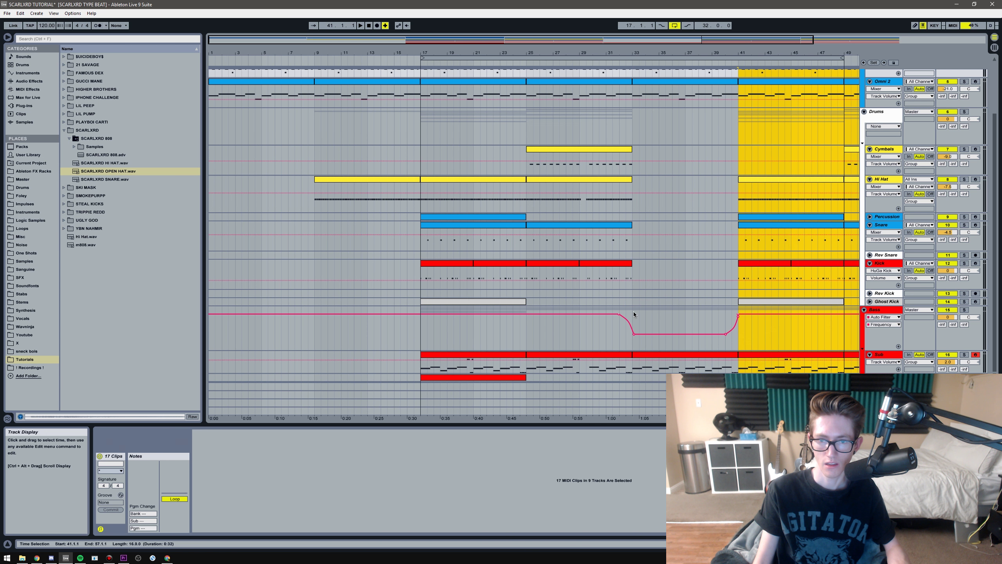
{"action": "left_click", "coordinate": [634, 312]}
{"action": "key", "text": "space"}
{"action": "left_click", "coordinate": [722, 320]}
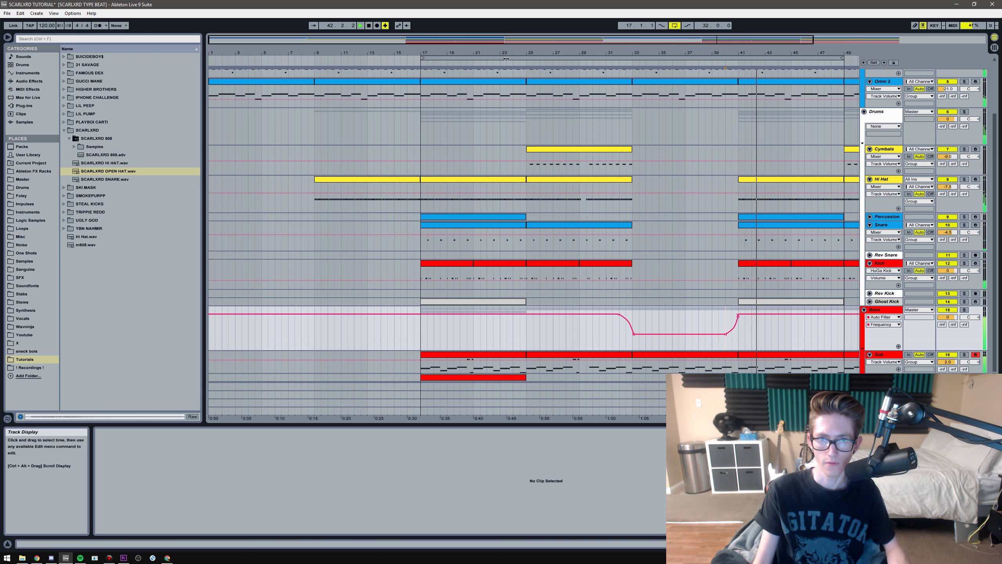
{"action": "key", "text": "space"}
Step: Copy the Cymbals clip from bar 49 to bar 41 and set the Cymbals track volume to -12 dB
{"action": "left_click_drag", "start_coordinate": [814, 40], "coordinate": [985, 40]}
{"action": "left_click", "coordinate": [761, 154]}
{"action": "left_click_drag", "start_coordinate": [760, 155], "coordinate": [680, 157]}
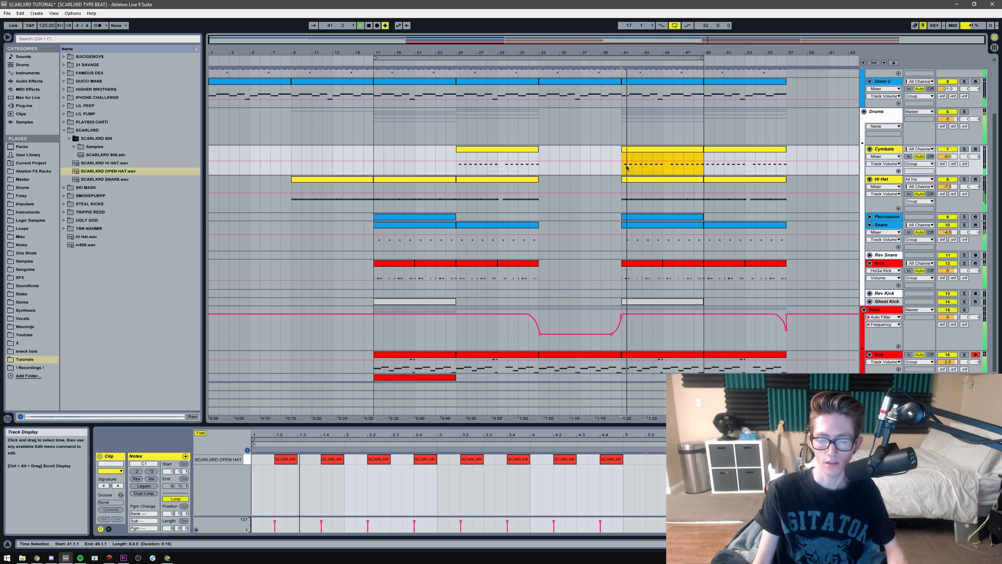
{"action": "left_click", "coordinate": [955, 157]}
{"action": "type", "text": "-12"}
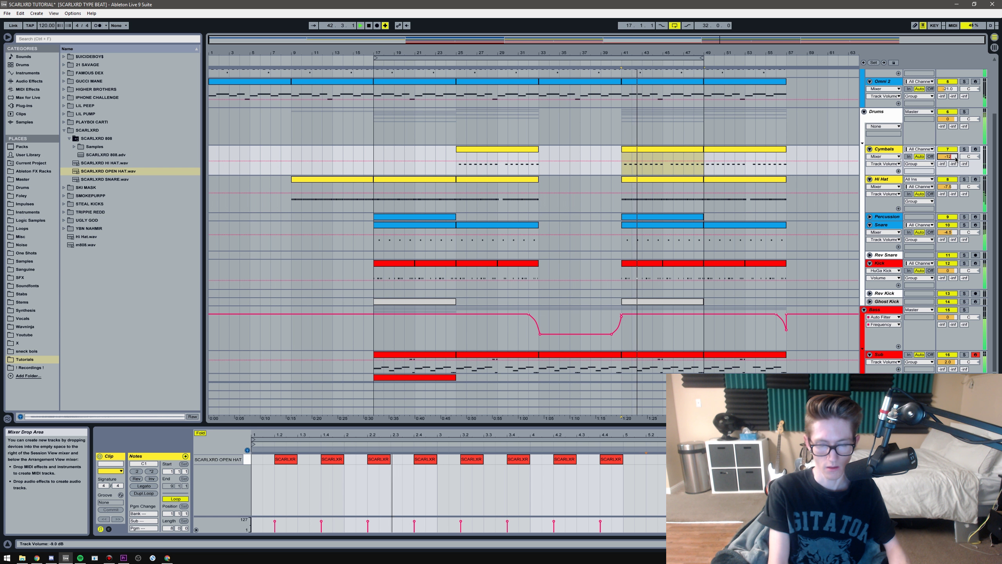
{"action": "key", "text": "Return"}
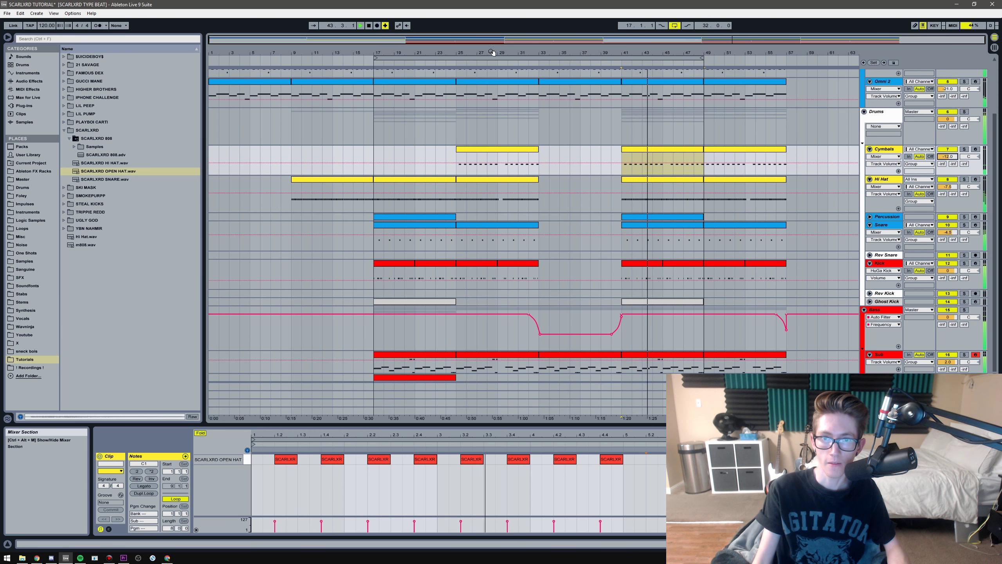
Step: Extend the arrangement loop so it runs from bar 1 to bar 57
{"action": "left_click", "coordinate": [449, 63]}
{"action": "scroll", "coordinate": [532, 237], "scroll_direction": "up", "scroll_amount": 5}
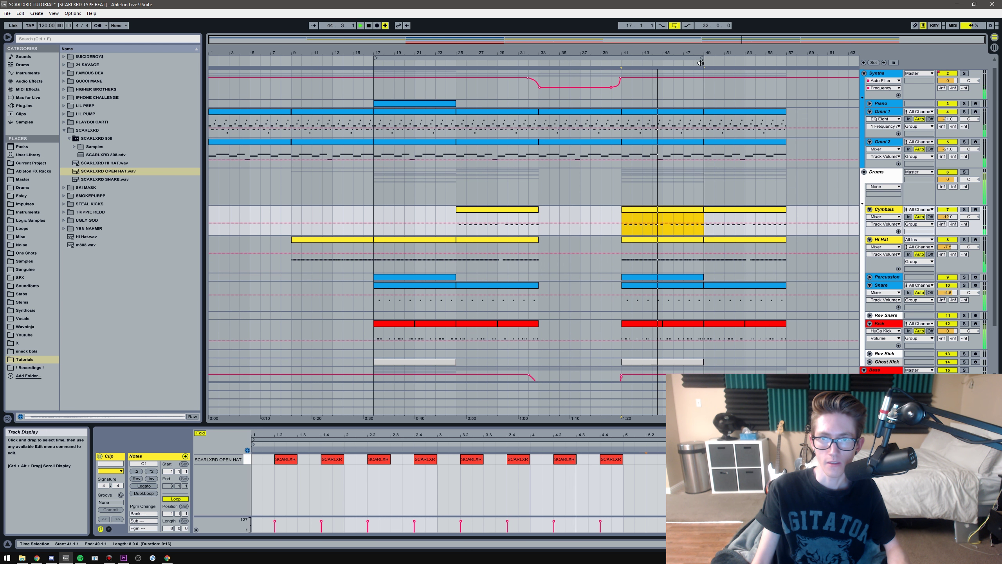
{"action": "left_click", "coordinate": [702, 59]}
{"action": "left_click_drag", "start_coordinate": [701, 58], "coordinate": [784, 59]}
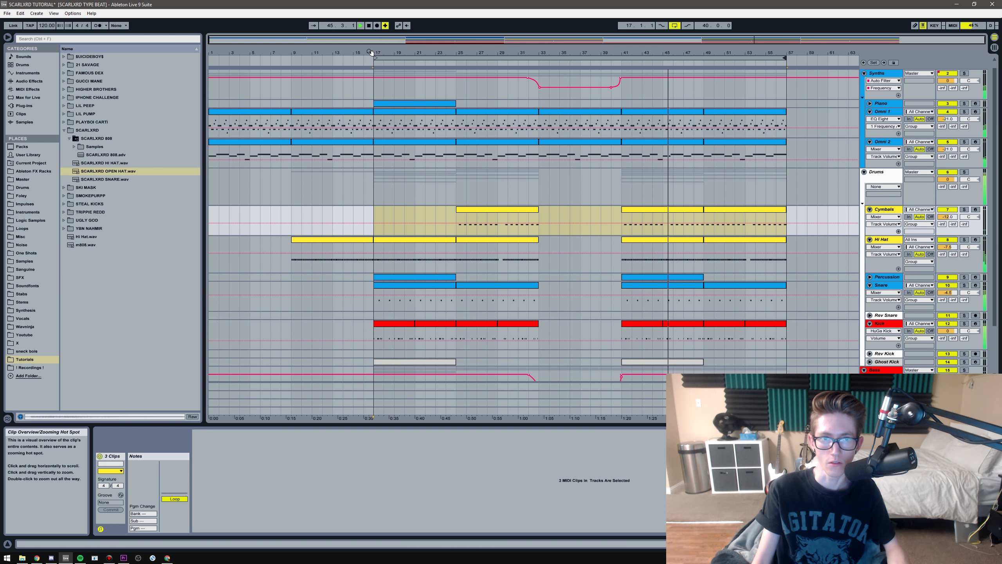
{"action": "left_click_drag", "start_coordinate": [375, 58], "coordinate": [211, 58]}
Step: Copy the Omni 1 and Omni 2 clips from bar 1 to bar 57 as an outro and extend the loop to bar 65
{"action": "left_click", "coordinate": [255, 111]}
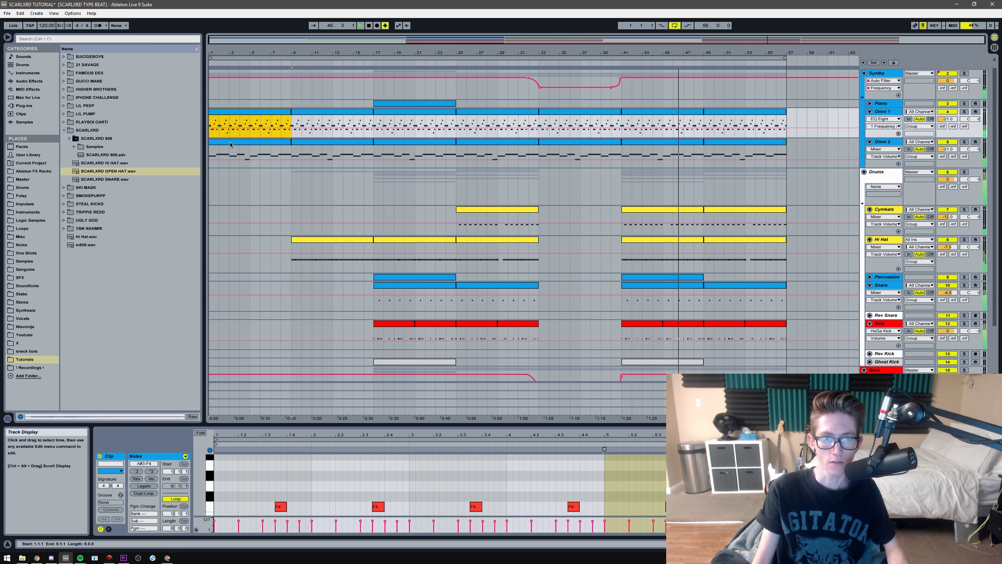
{"action": "left_click", "coordinate": [254, 142], "text": "shift"}
{"action": "left_click_drag", "start_coordinate": [263, 117], "coordinate": [836, 133]}
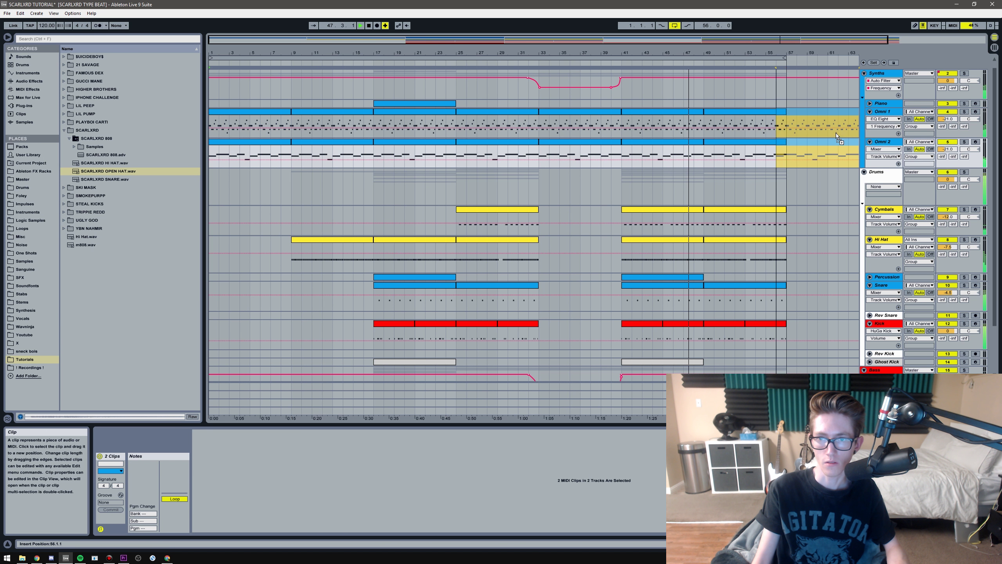
{"action": "left_click_drag", "start_coordinate": [438, 41], "coordinate": [447, 28]}
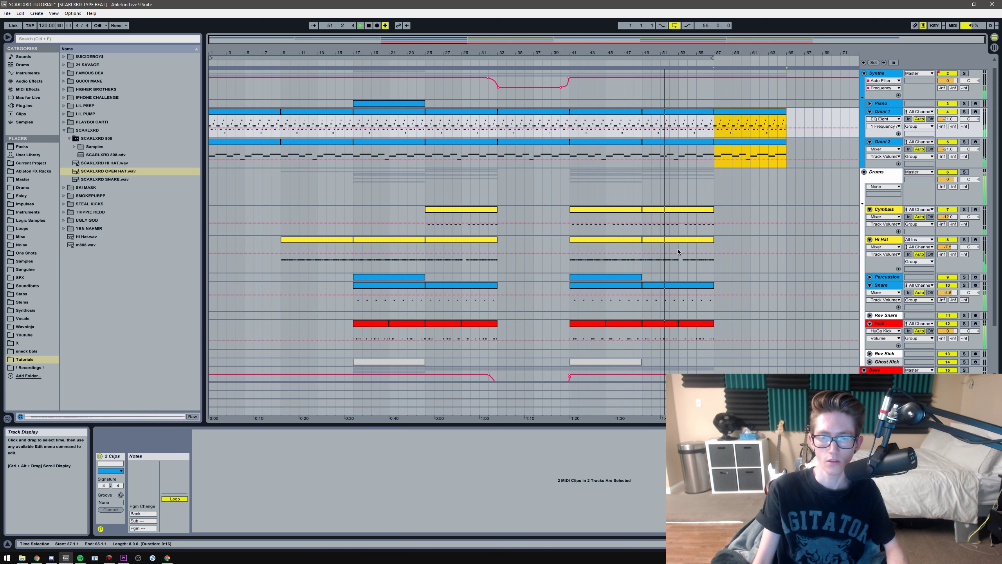
{"action": "key", "text": "space"}
{"action": "left_click_drag", "start_coordinate": [711, 58], "coordinate": [784, 74]}
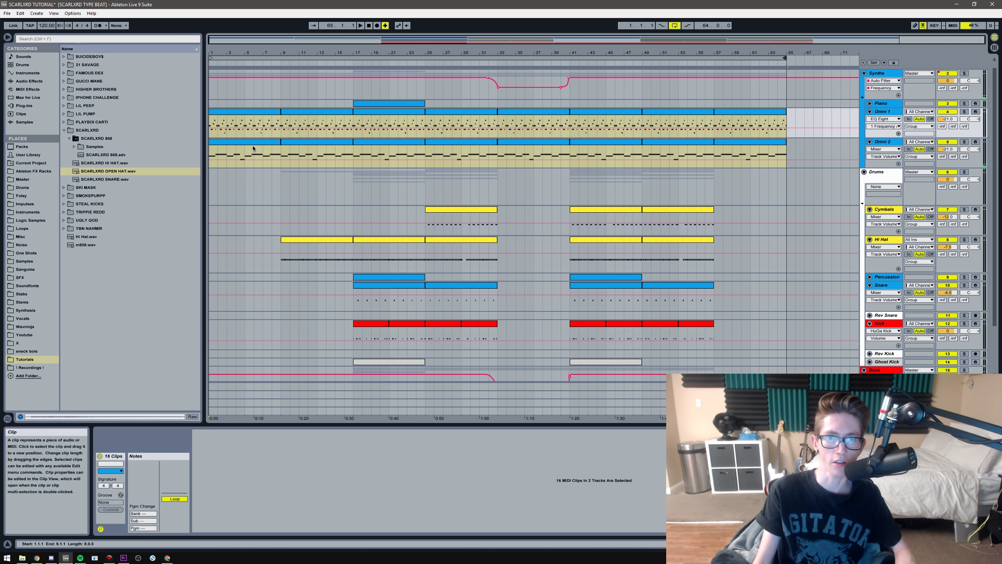